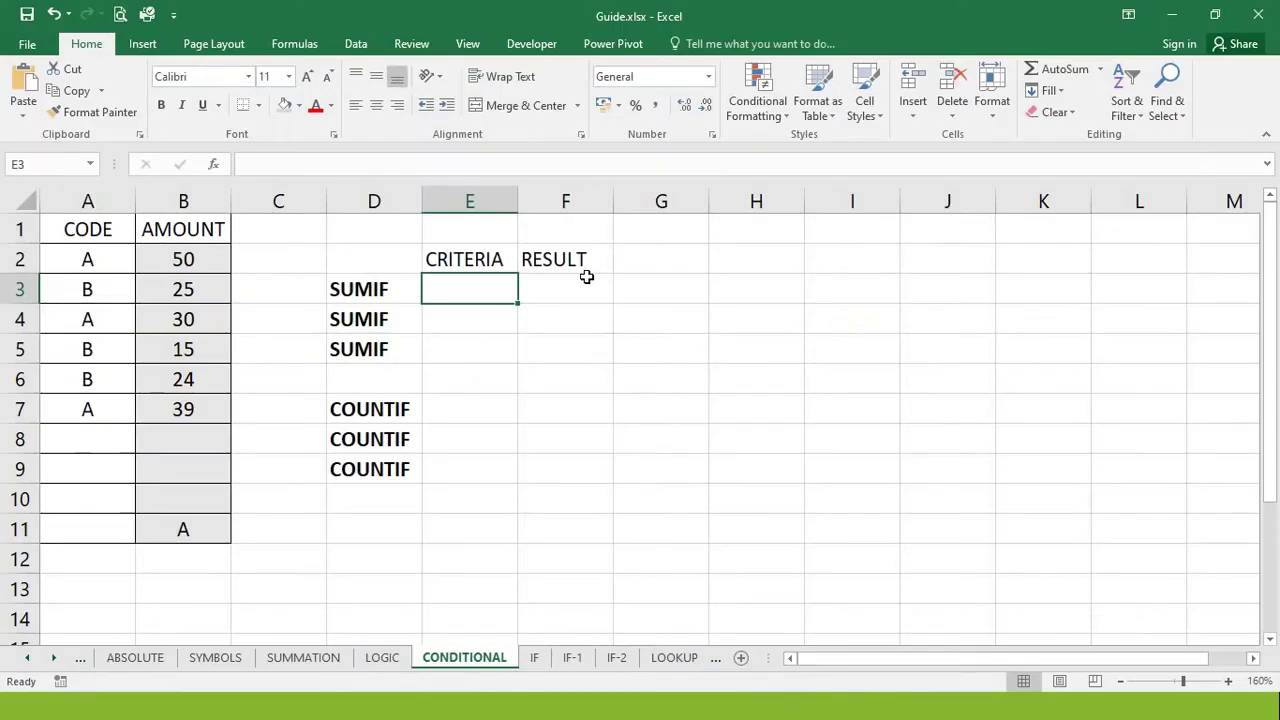
Cancel the unfinished =su entry and return to E3
type("=su")
key("Escape")
key("Down")
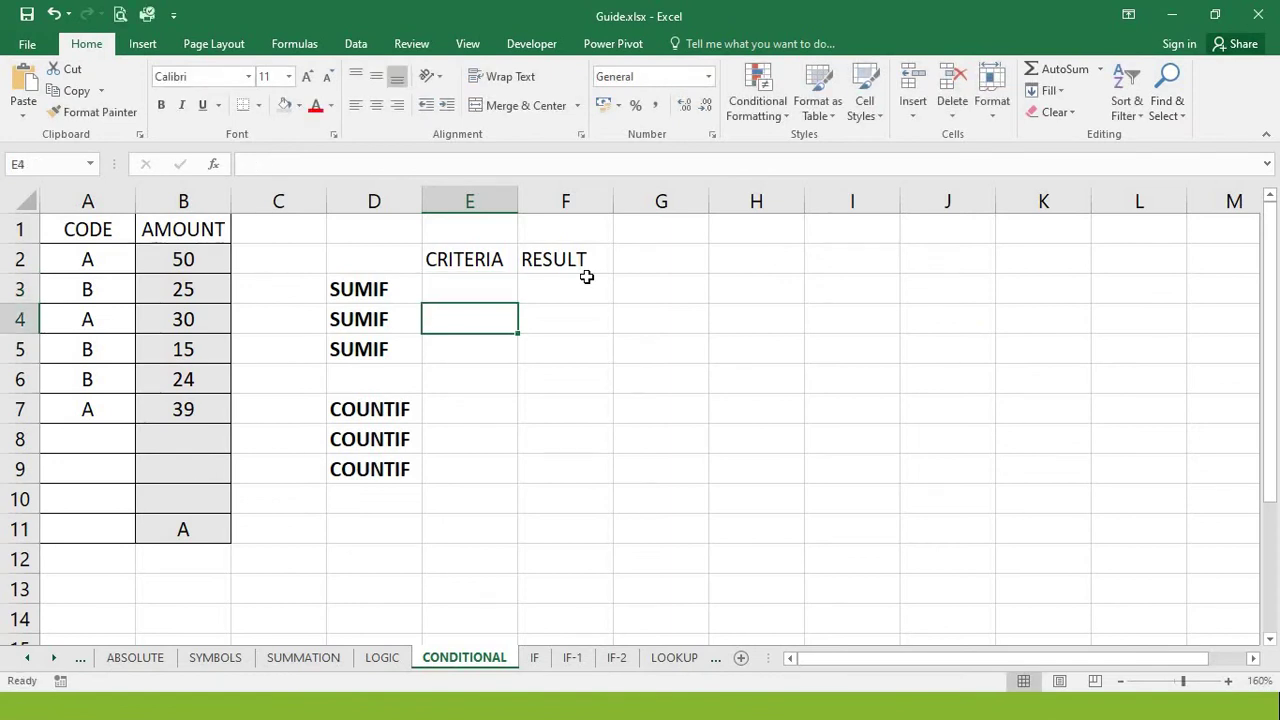
key("Up")
Enter criterion A in E3 and criterion B in E4
type("a")
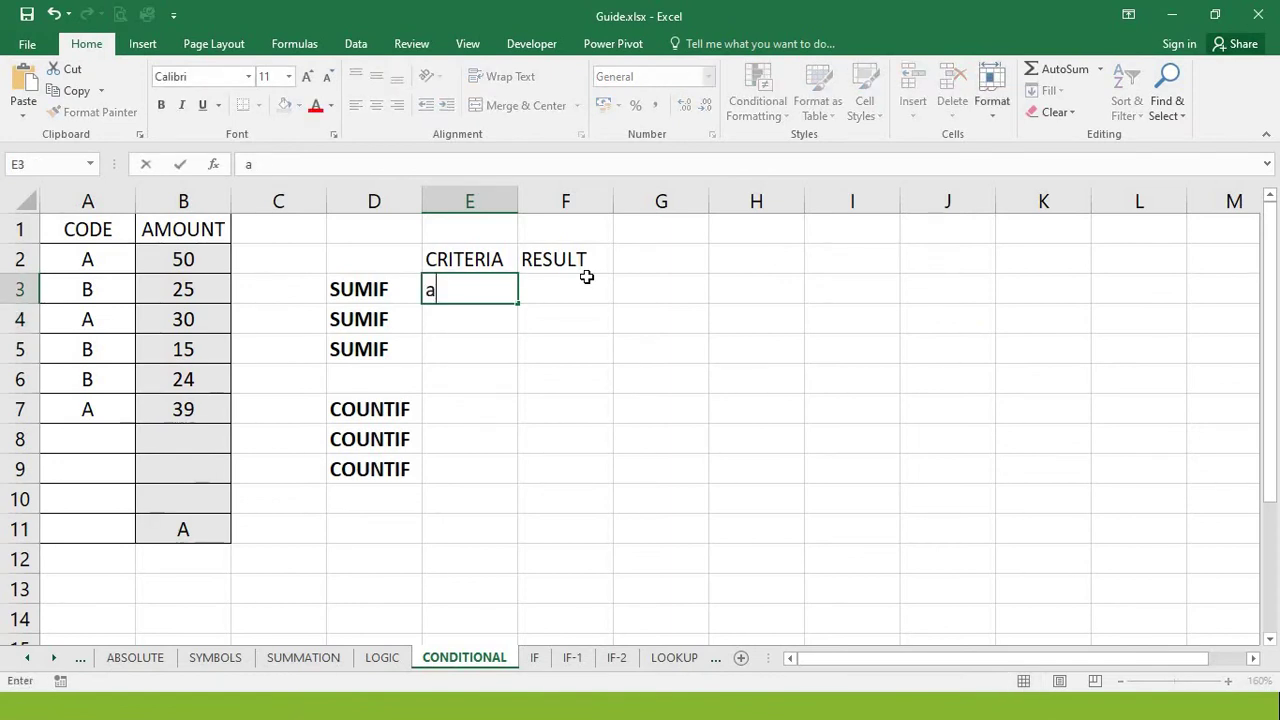
key("BackSpace")
type("A")
key("Return")
type("B")
key("Return")
key("Up")
key("Up")
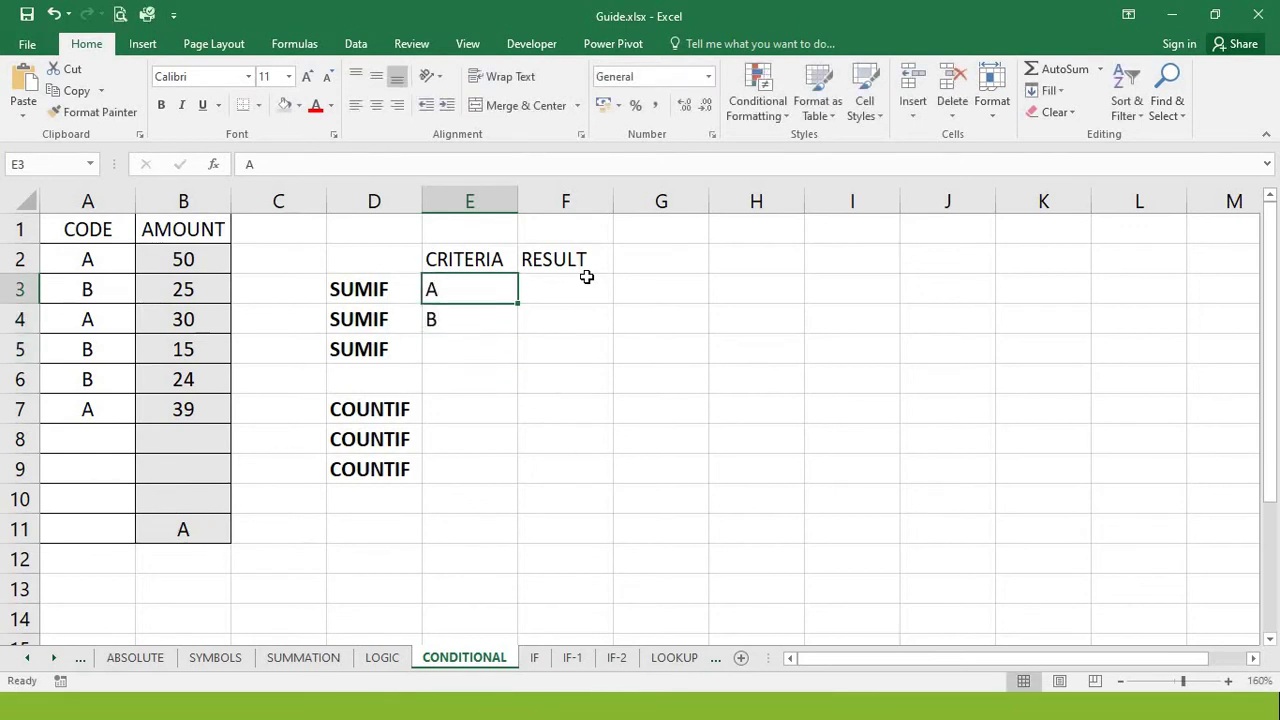
left_click(585, 278)
key("Left")
Enter =SUMIF(A2:A7,E3,B2:B7) in F3, returning 119 for code A
left_click(557, 294)
type("=")
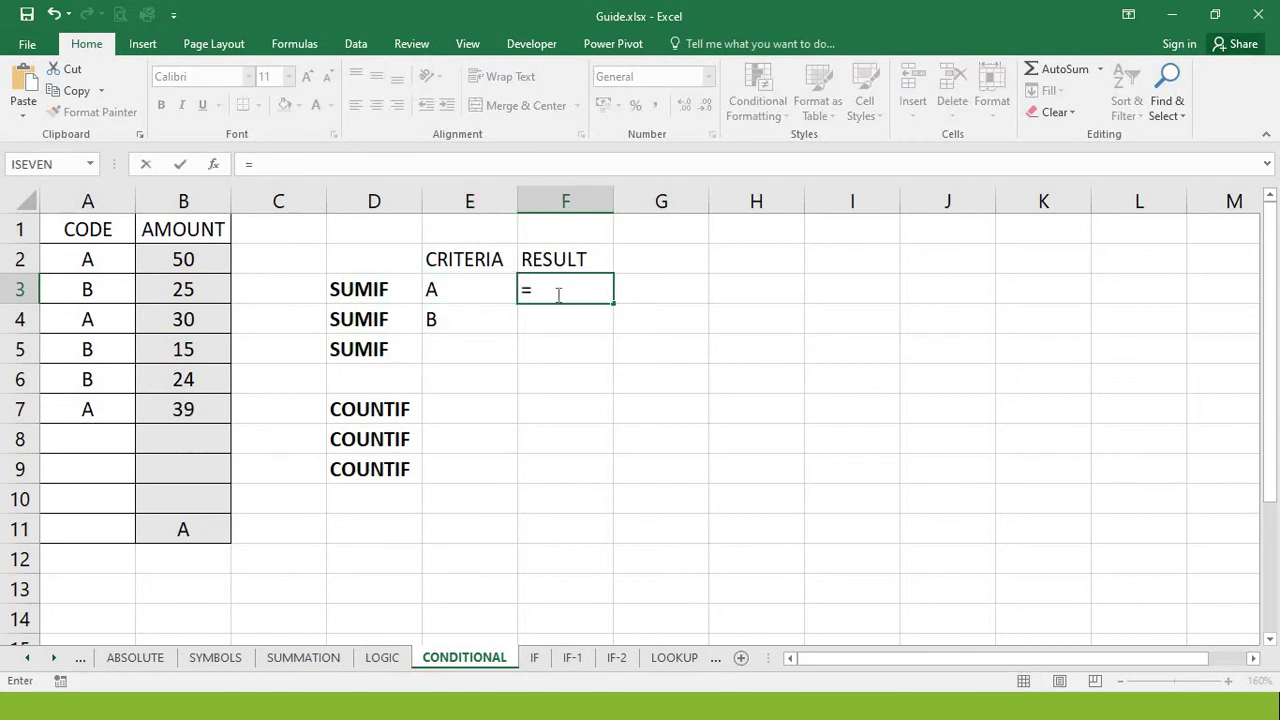
type("SUMIF(")
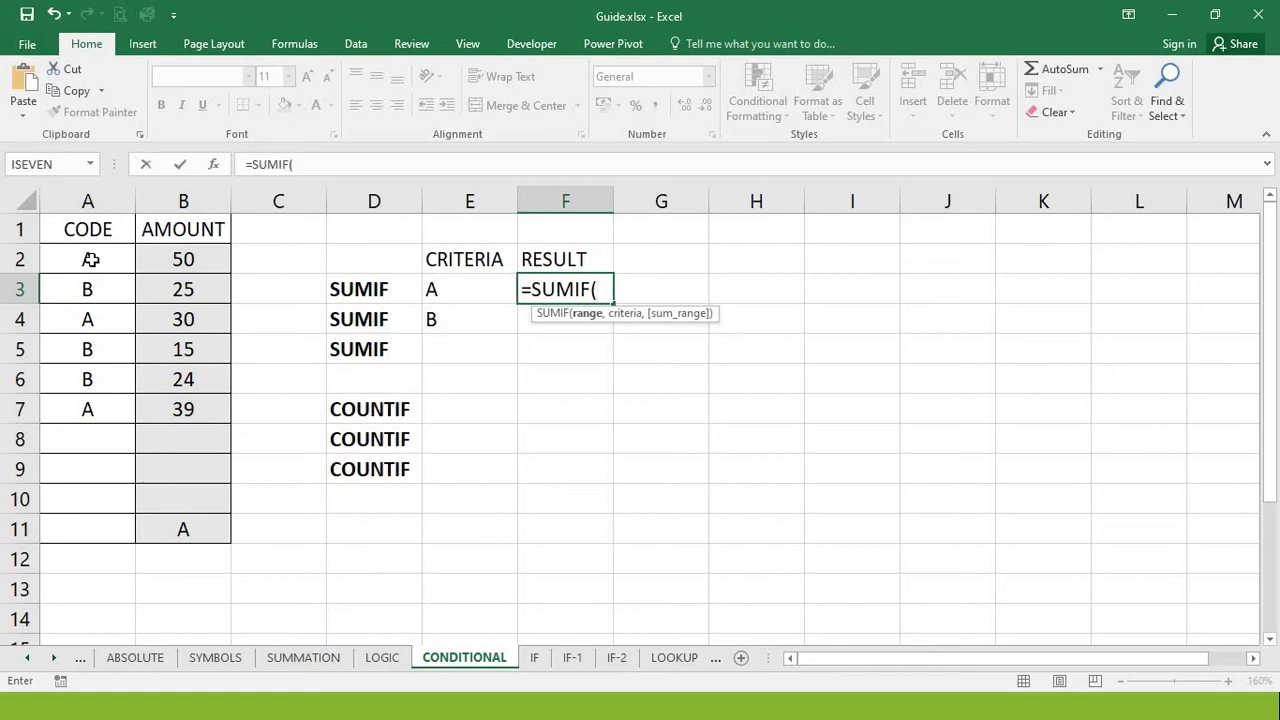
left_click_drag(90, 259, 84, 405)
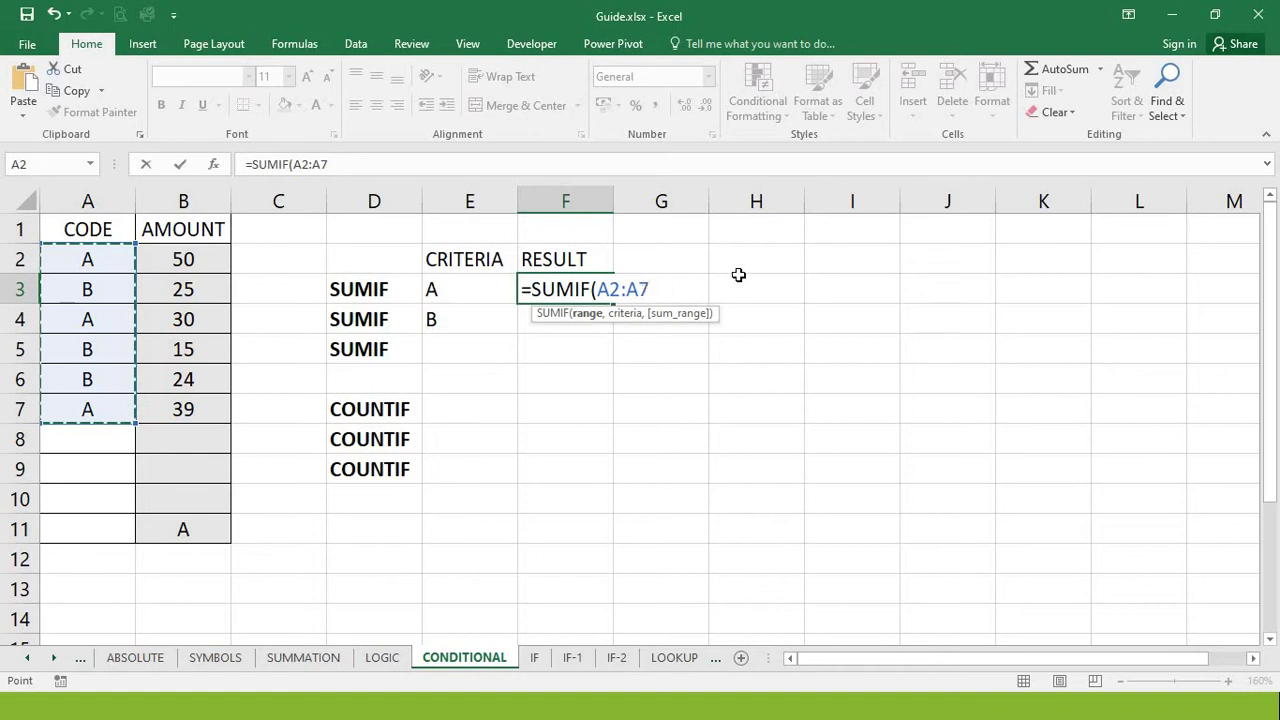
type(",")
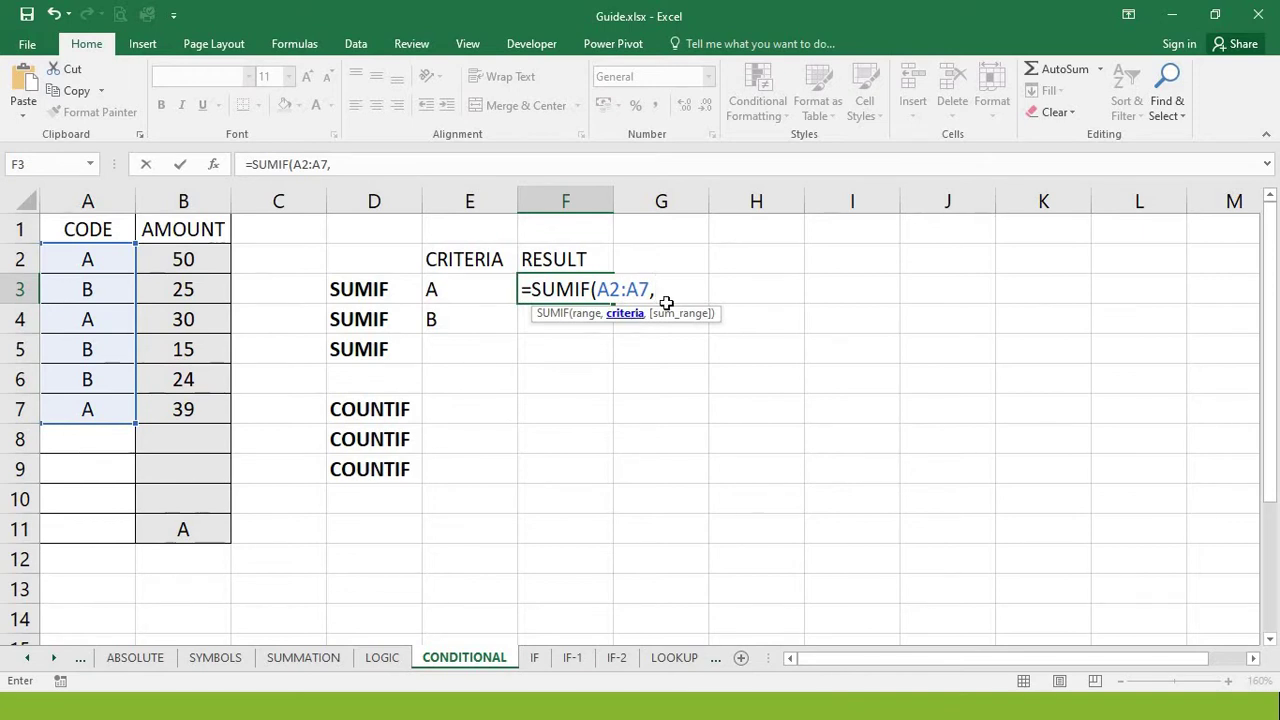
left_click(453, 289)
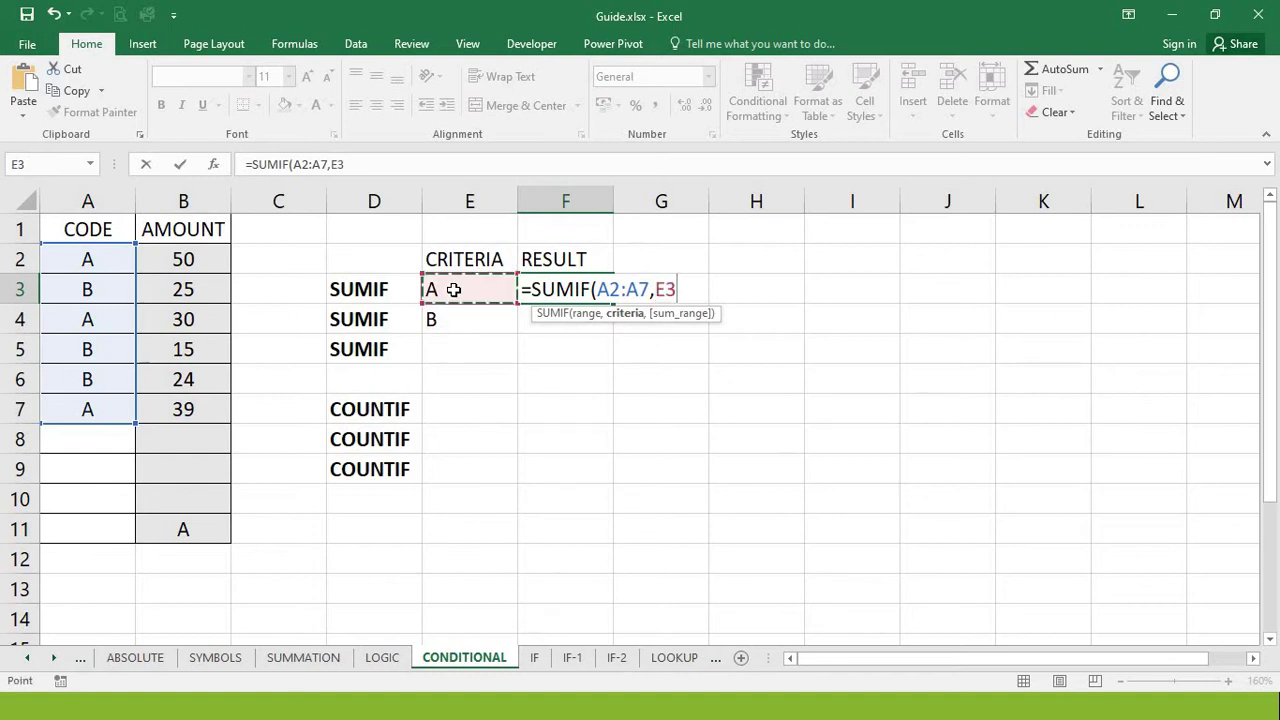
type(",")
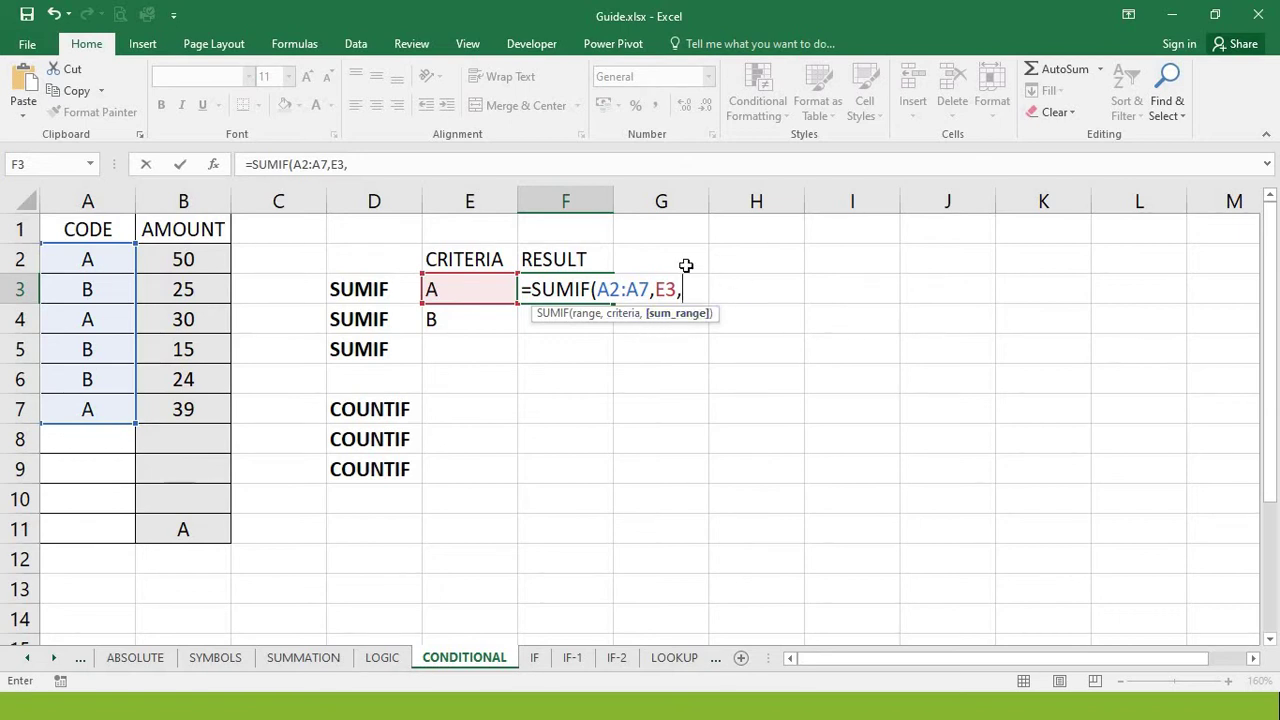
left_click(180, 259)
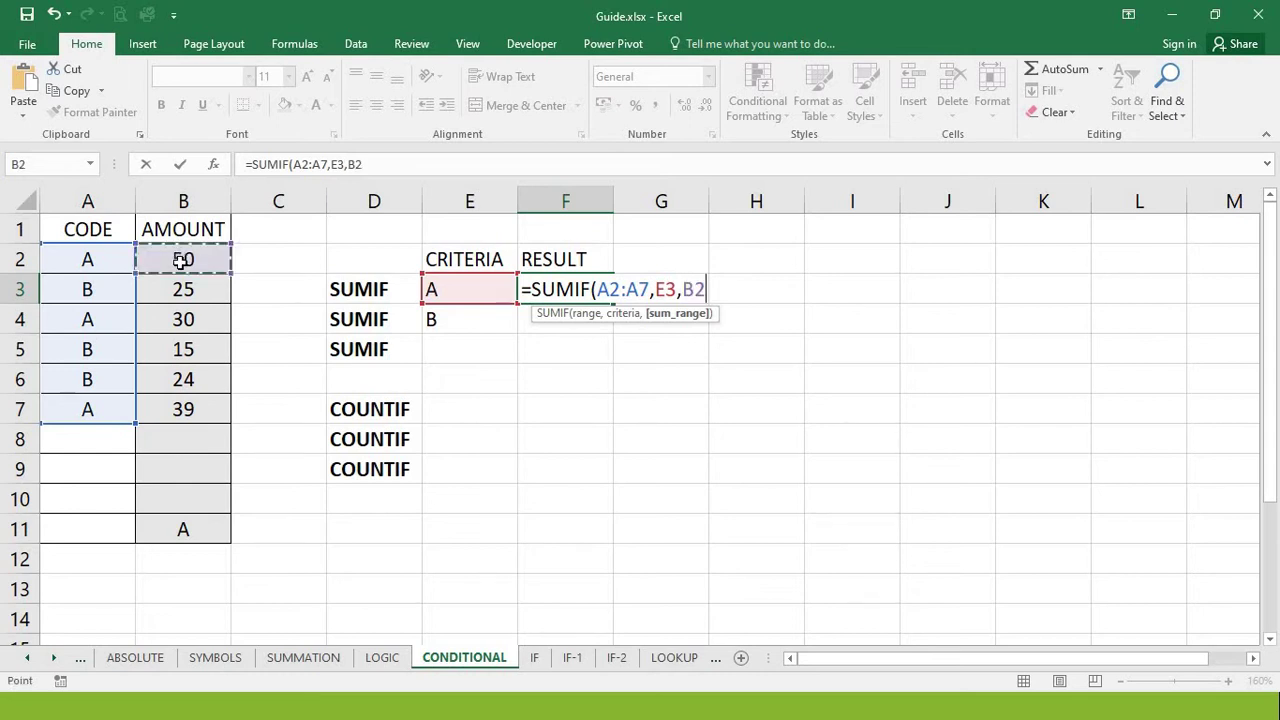
left_click_drag(180, 259, 183, 403)
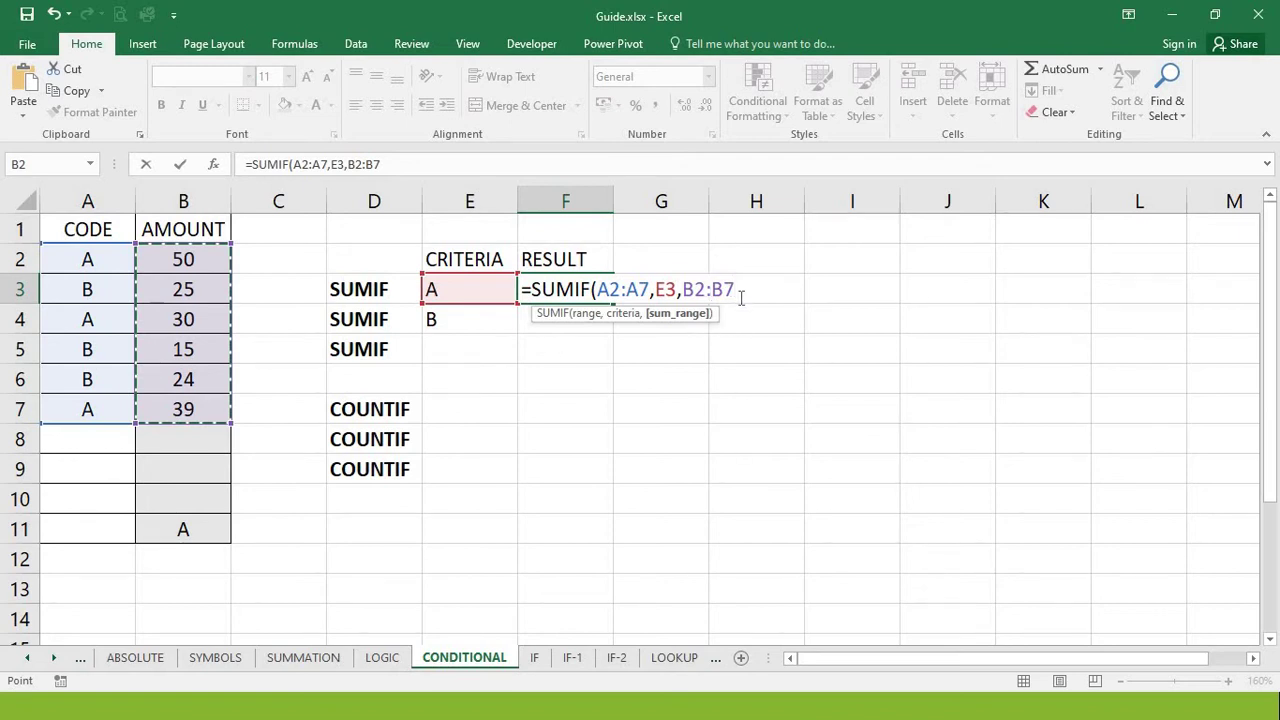
type(")")
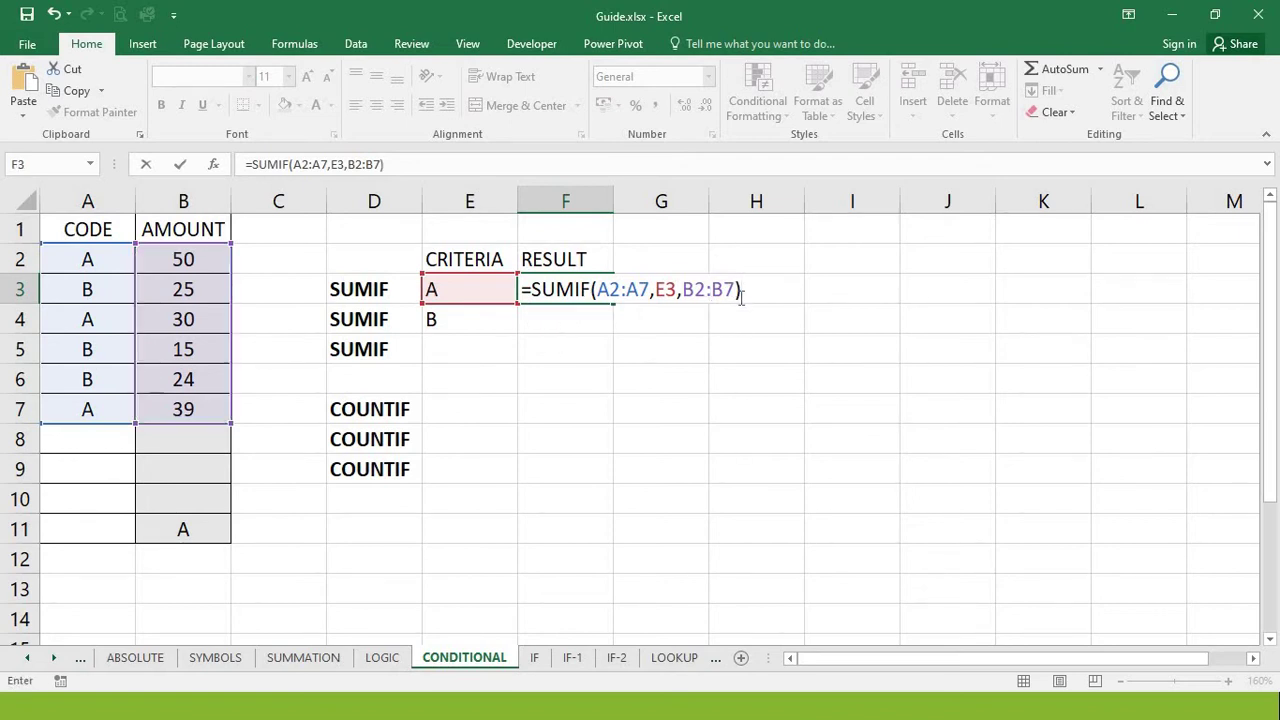
key("Return")
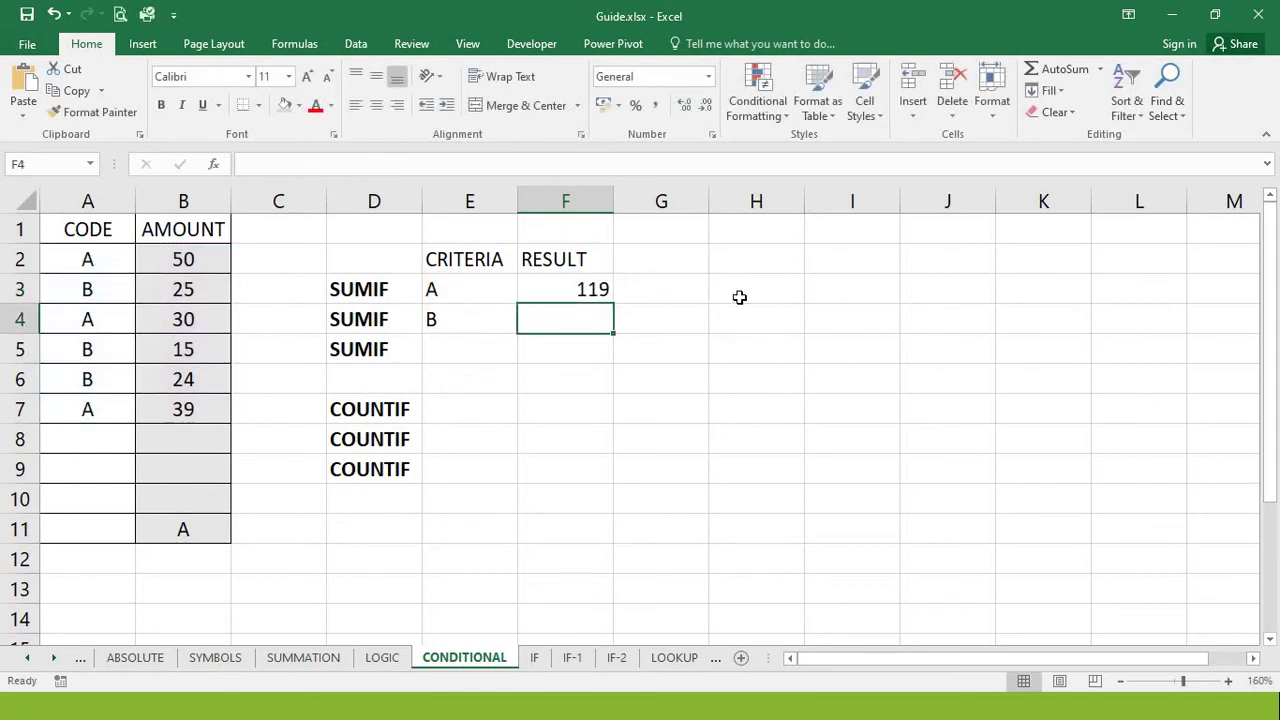
key("Up")
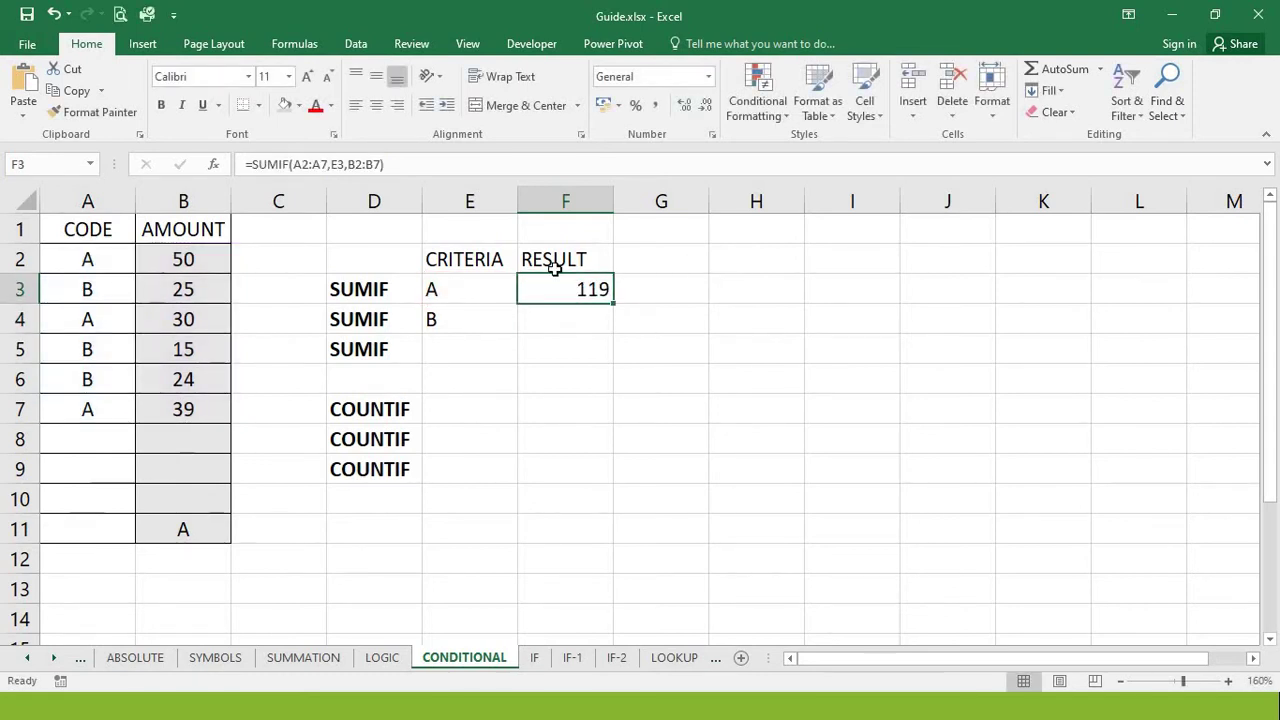
left_click(205, 250)
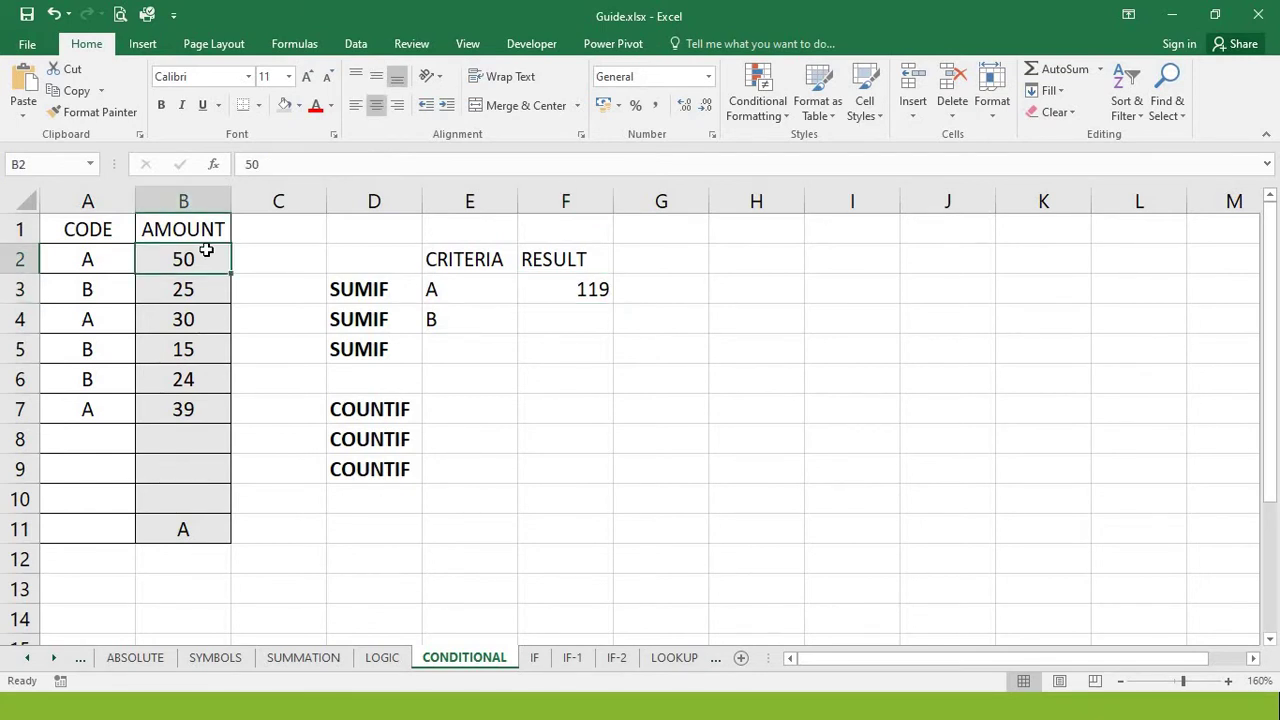
left_click(199, 316, "ctrl")
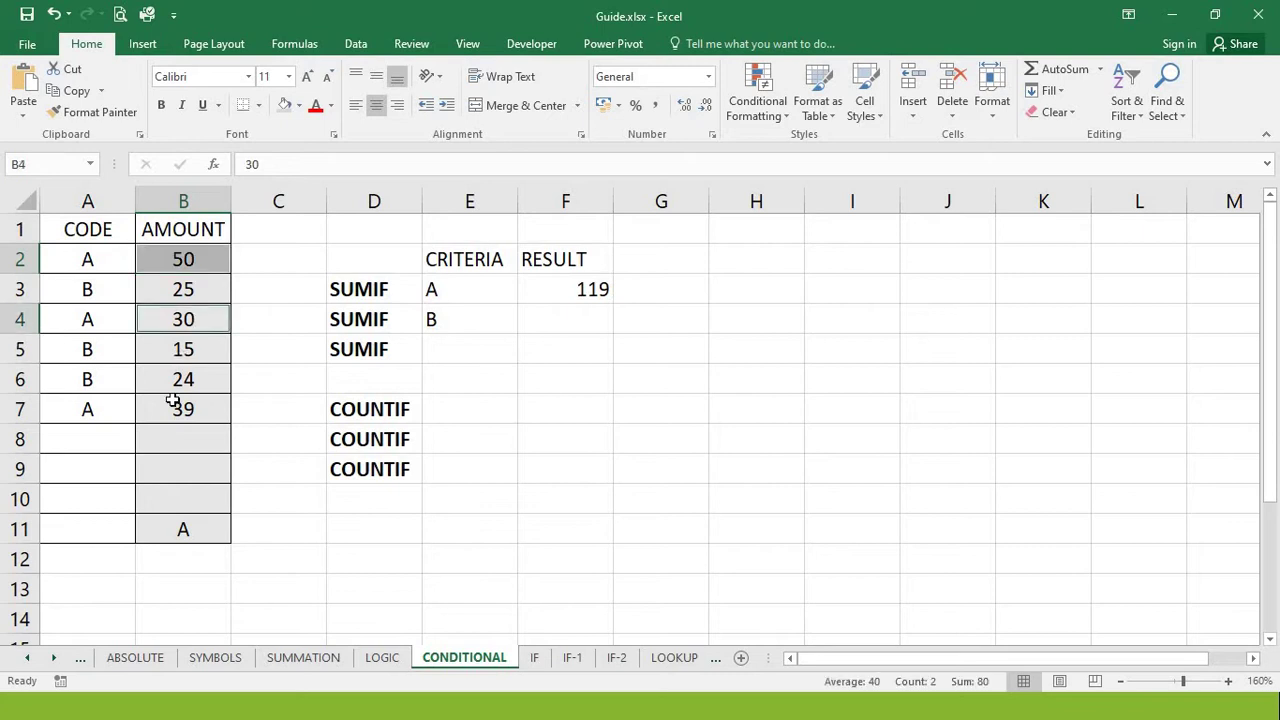
left_click(181, 407, "ctrl")
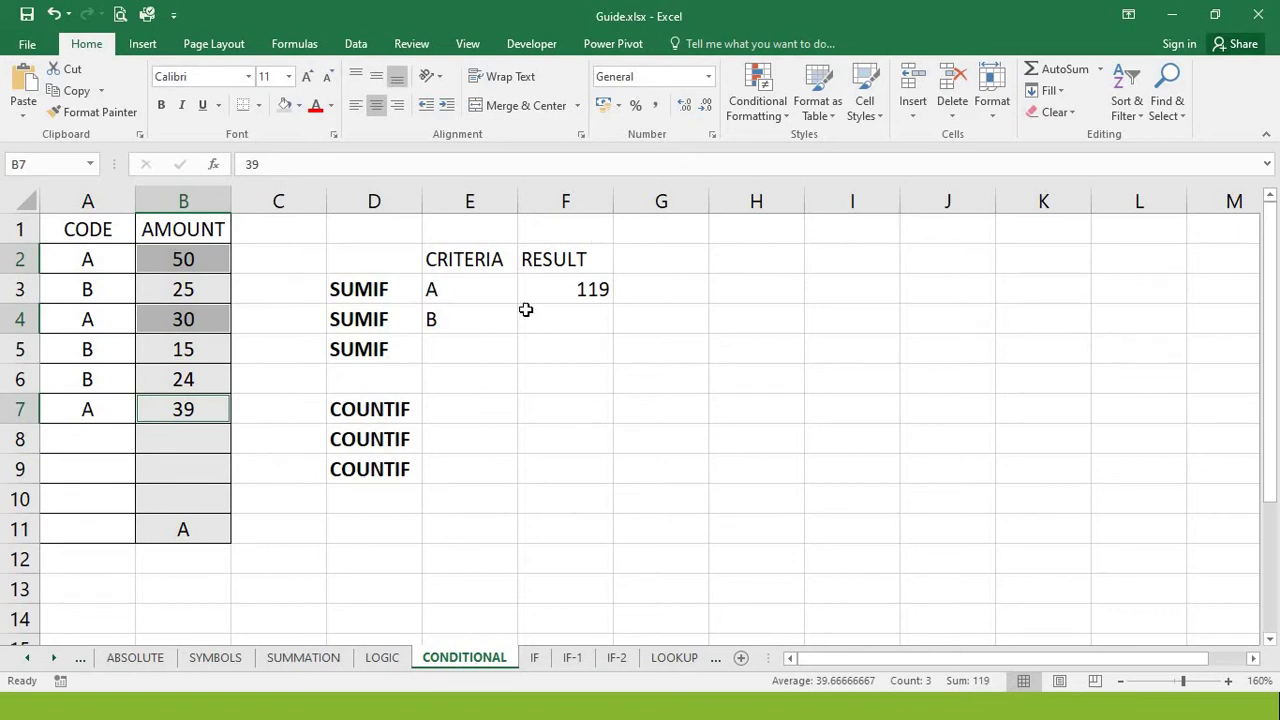
left_click(566, 326)
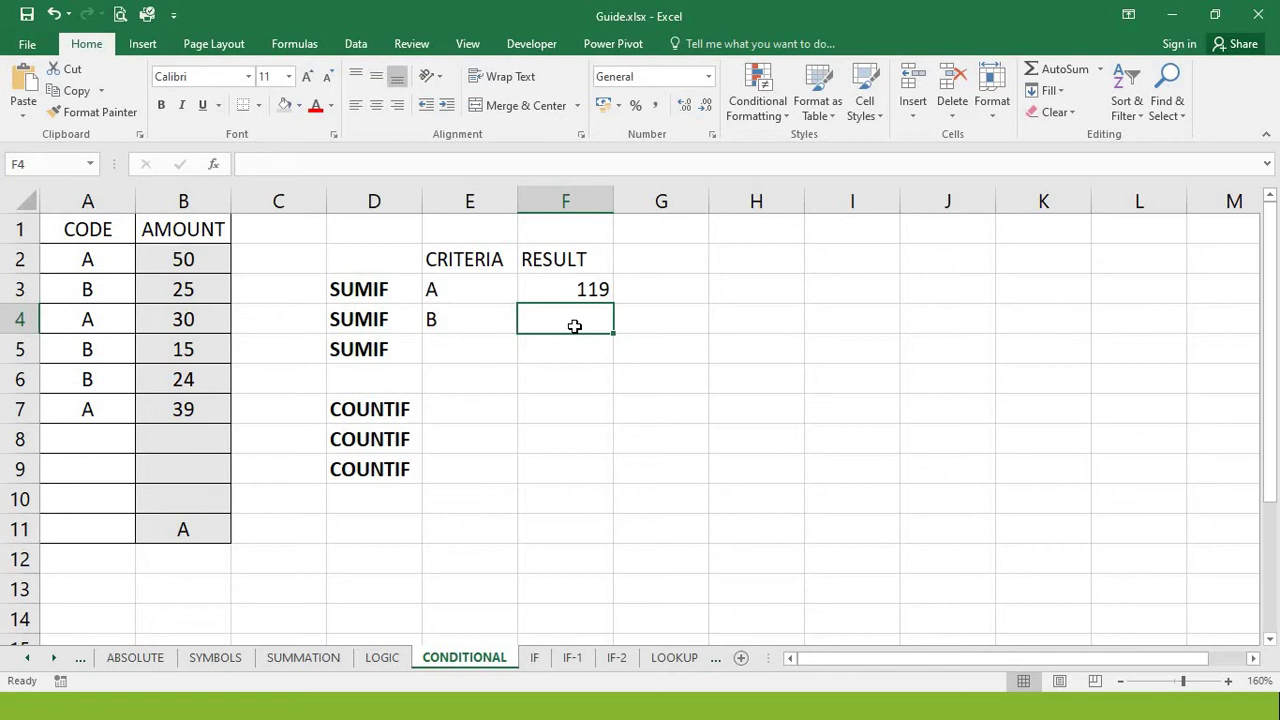
Enter =SUMIF(A2:A7,E4,B2:B7) in F4, returning 64 for code B
type("=SUMIF")
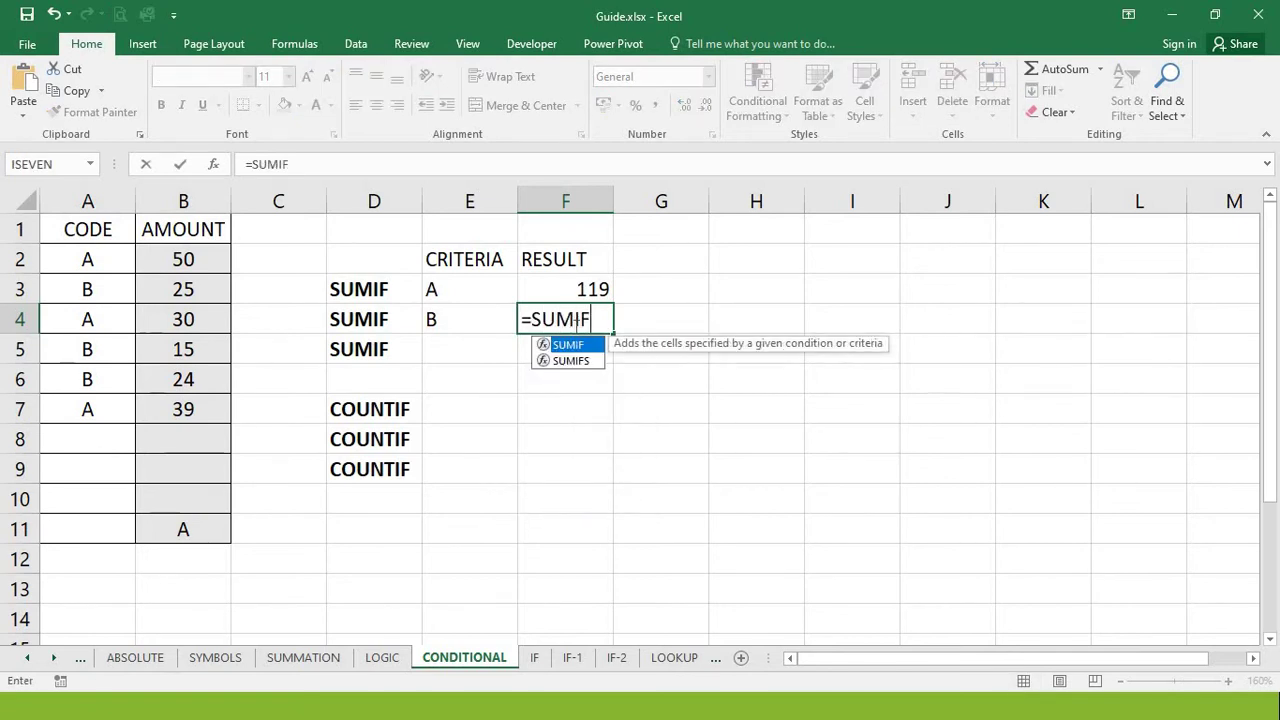
type("(")
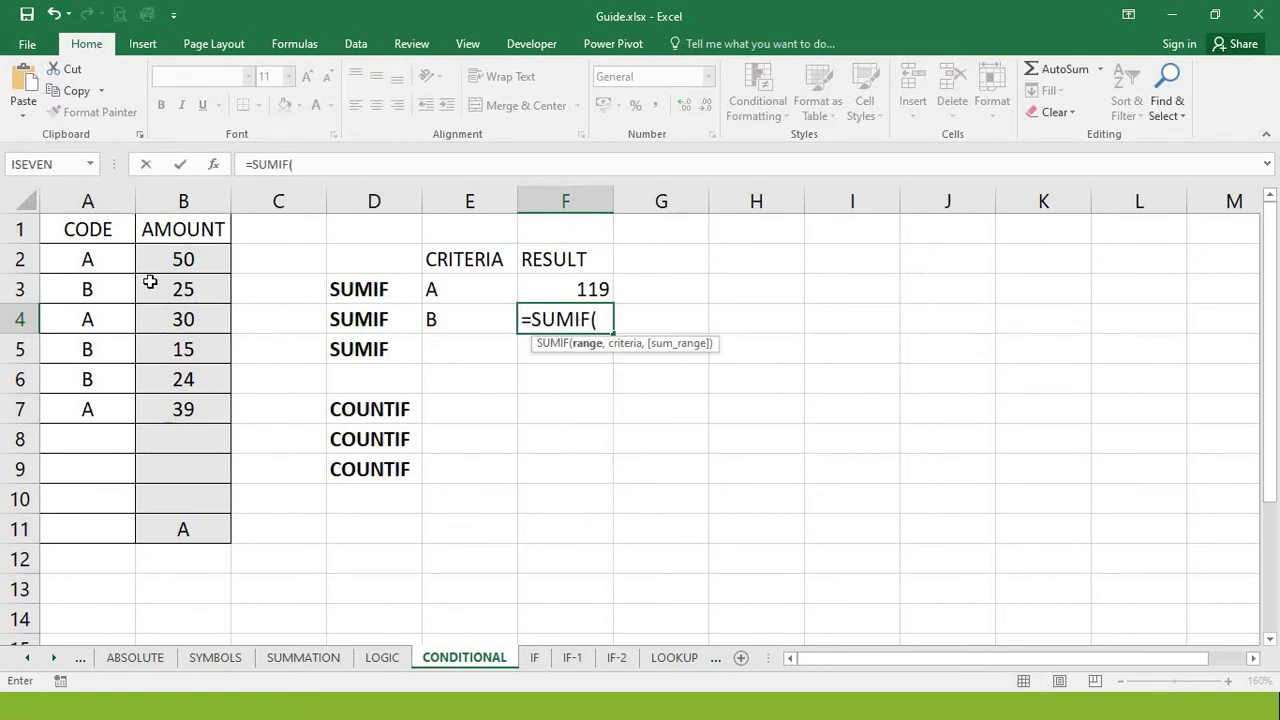
left_click_drag(104, 268, 91, 407)
type(",")
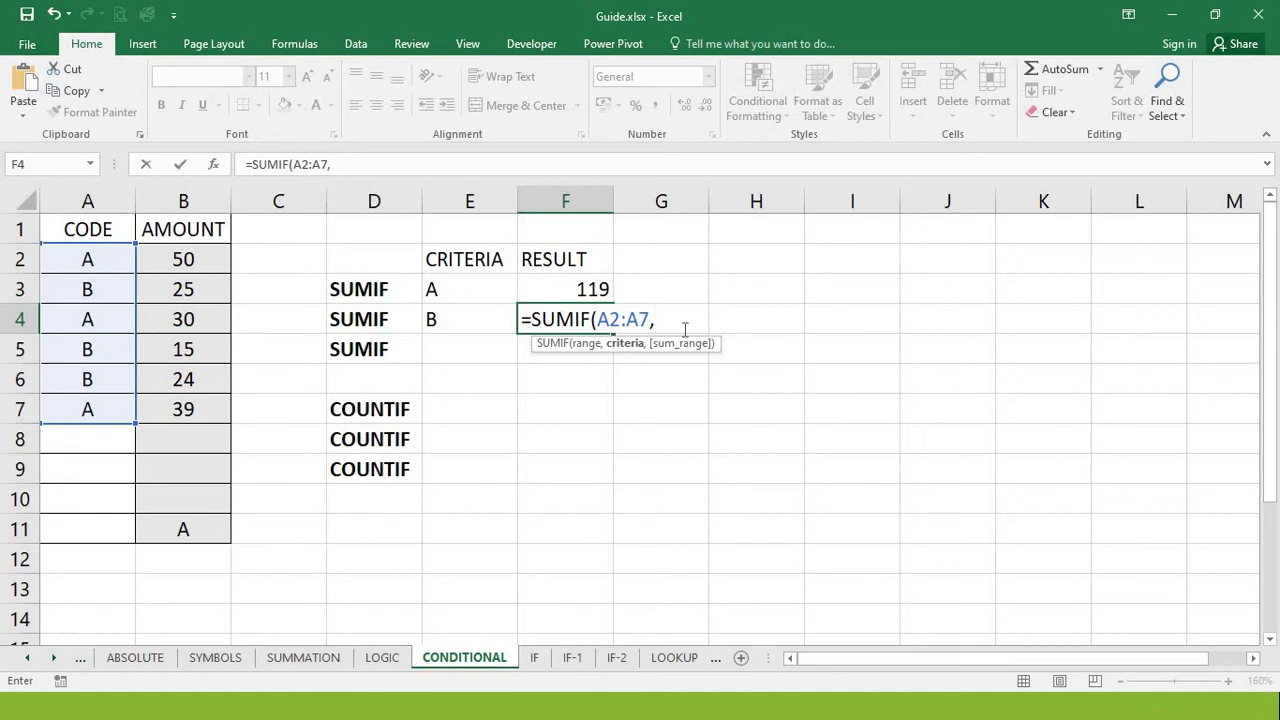
left_click(452, 321)
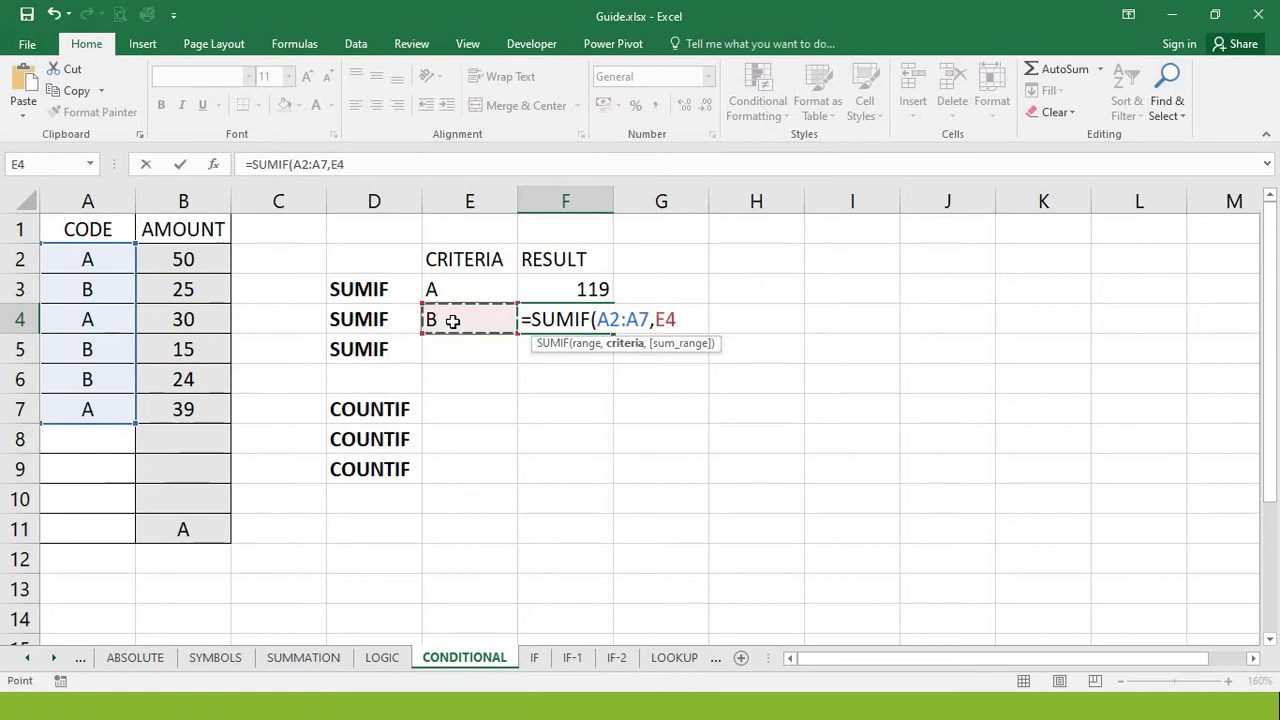
type(",")
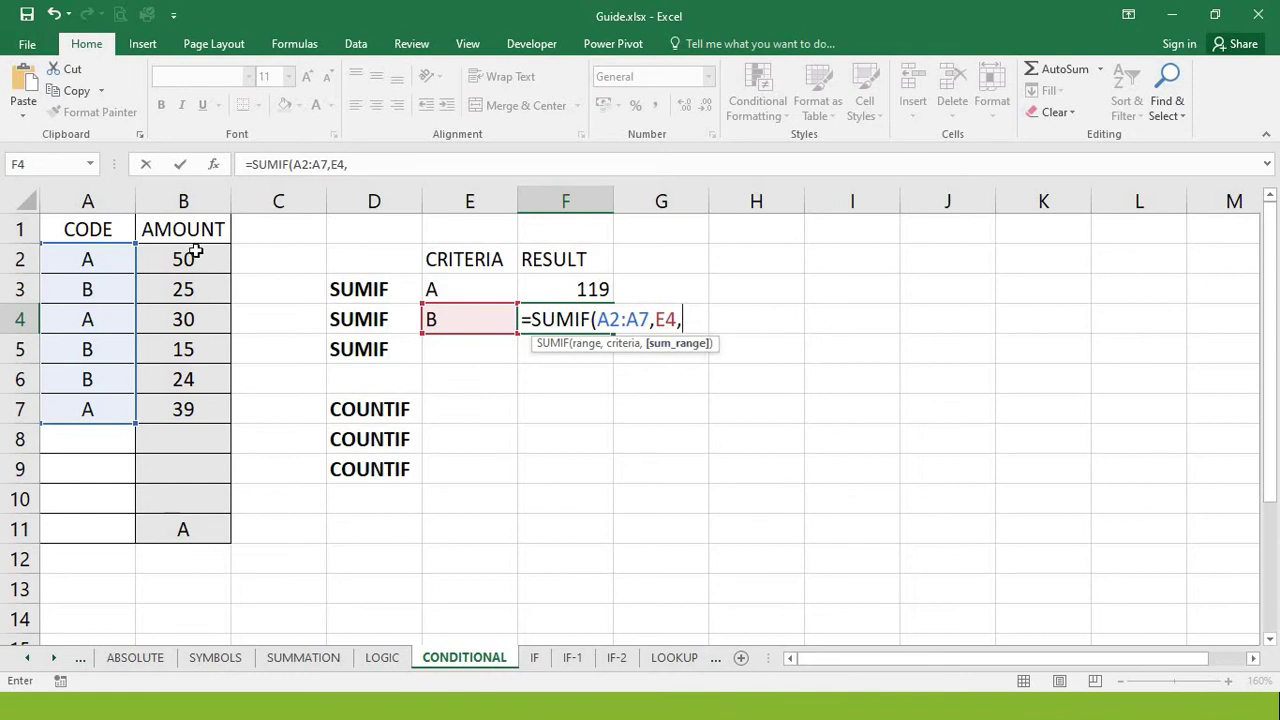
left_click_drag(196, 256, 178, 405)
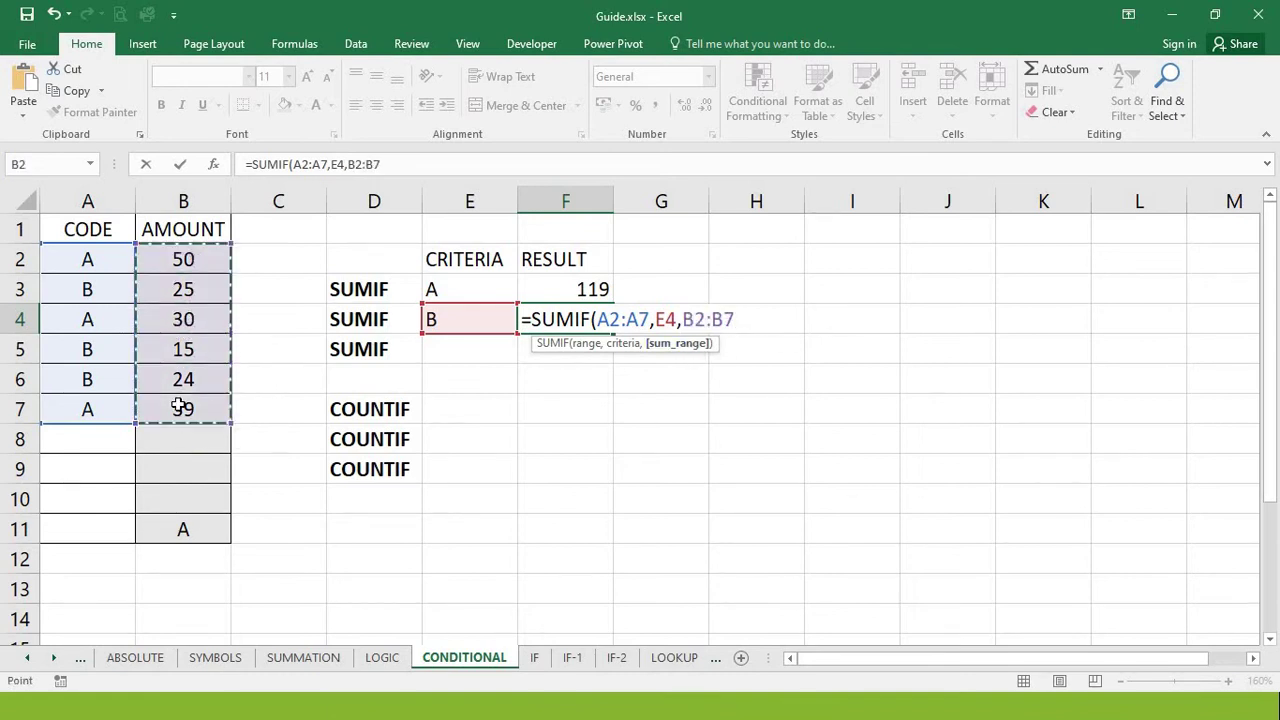
key("Return")
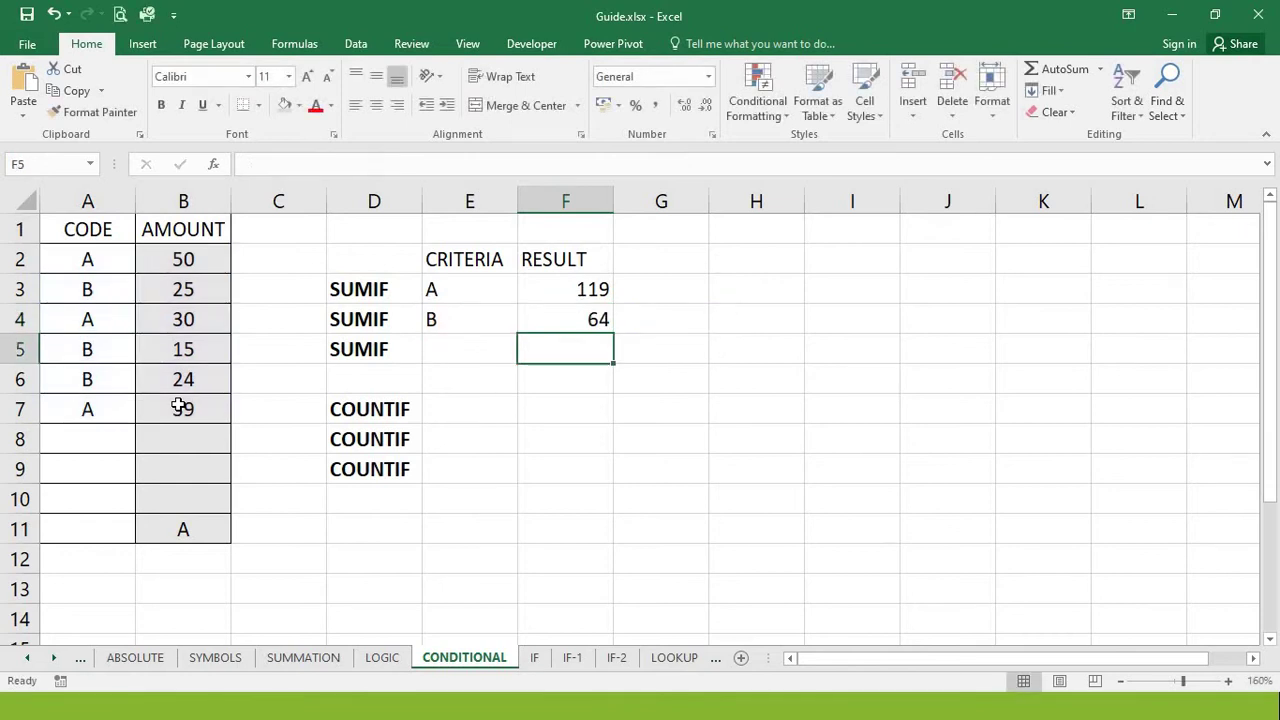
left_click(183, 289)
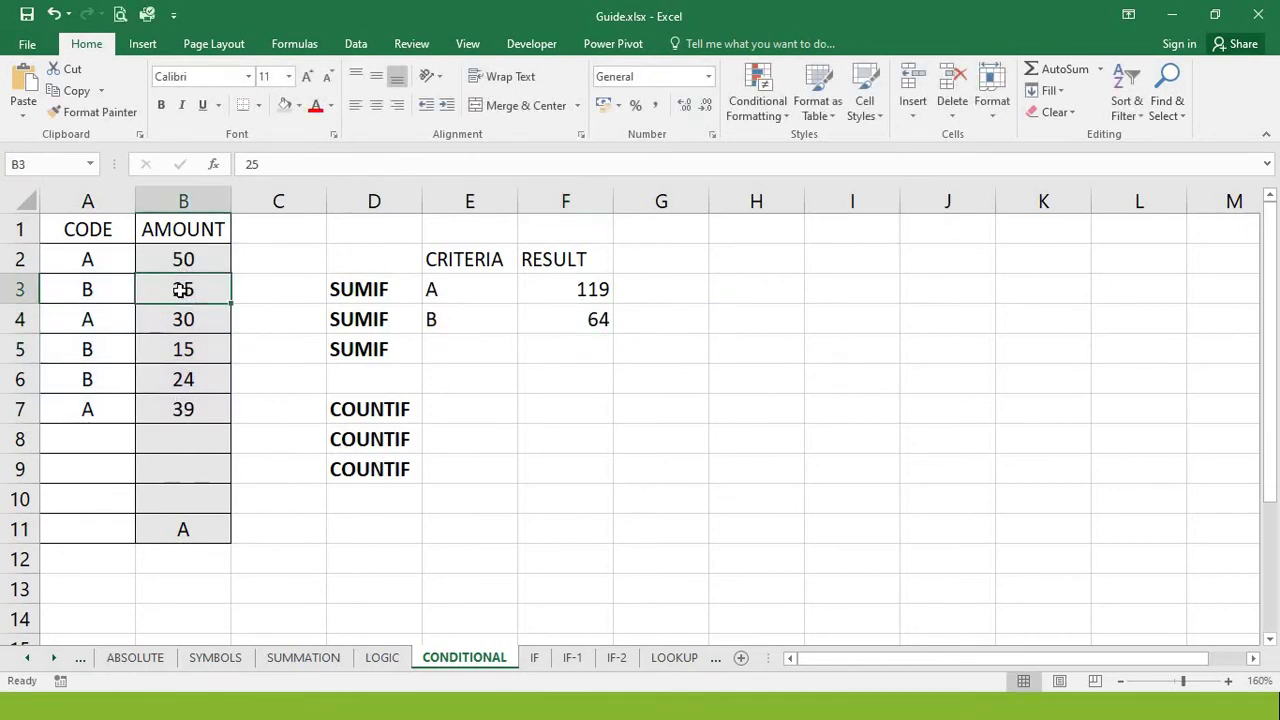
left_click(172, 349, "shift")
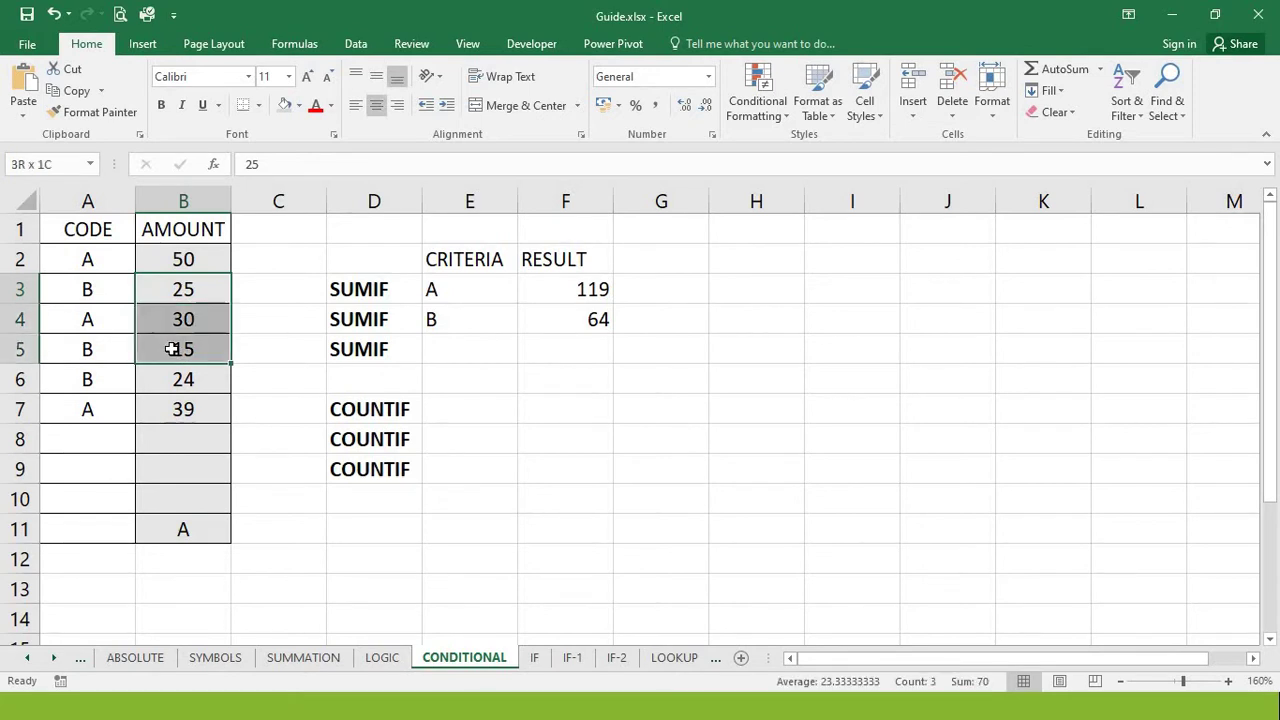
left_click(172, 349)
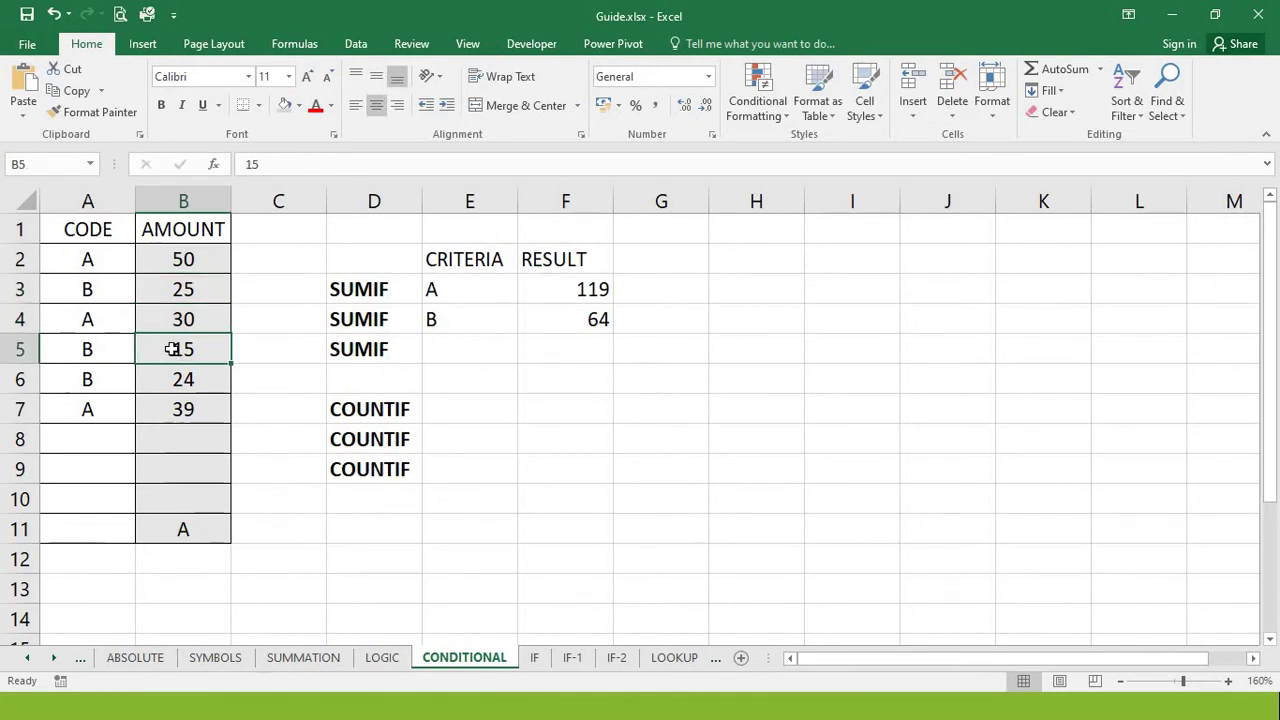
key("shift+Down")
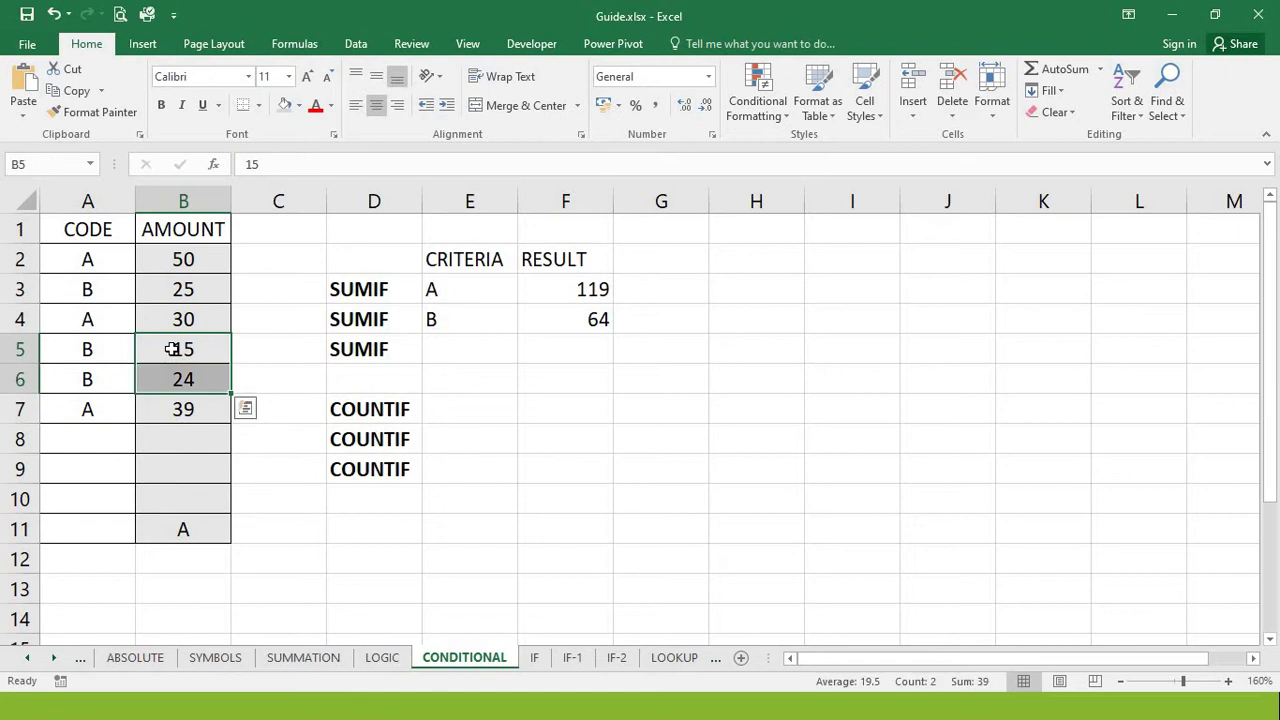
left_click(186, 287, "ctrl")
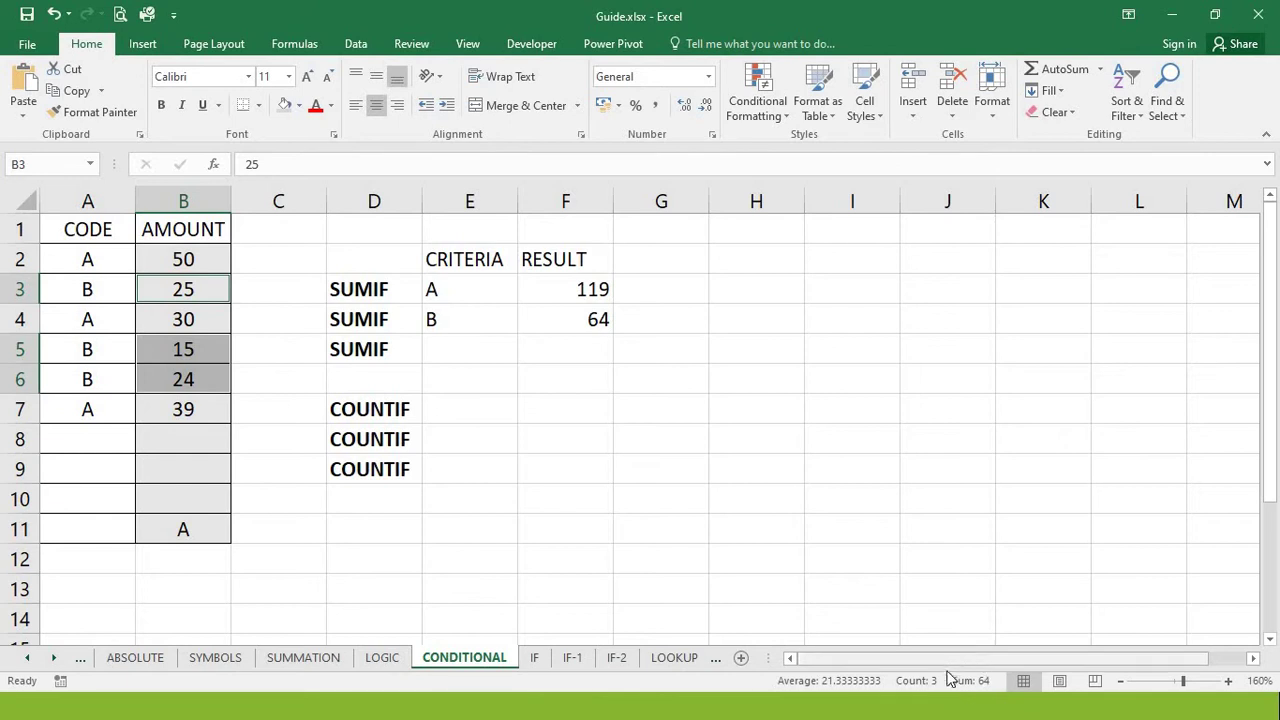
left_click(592, 328)
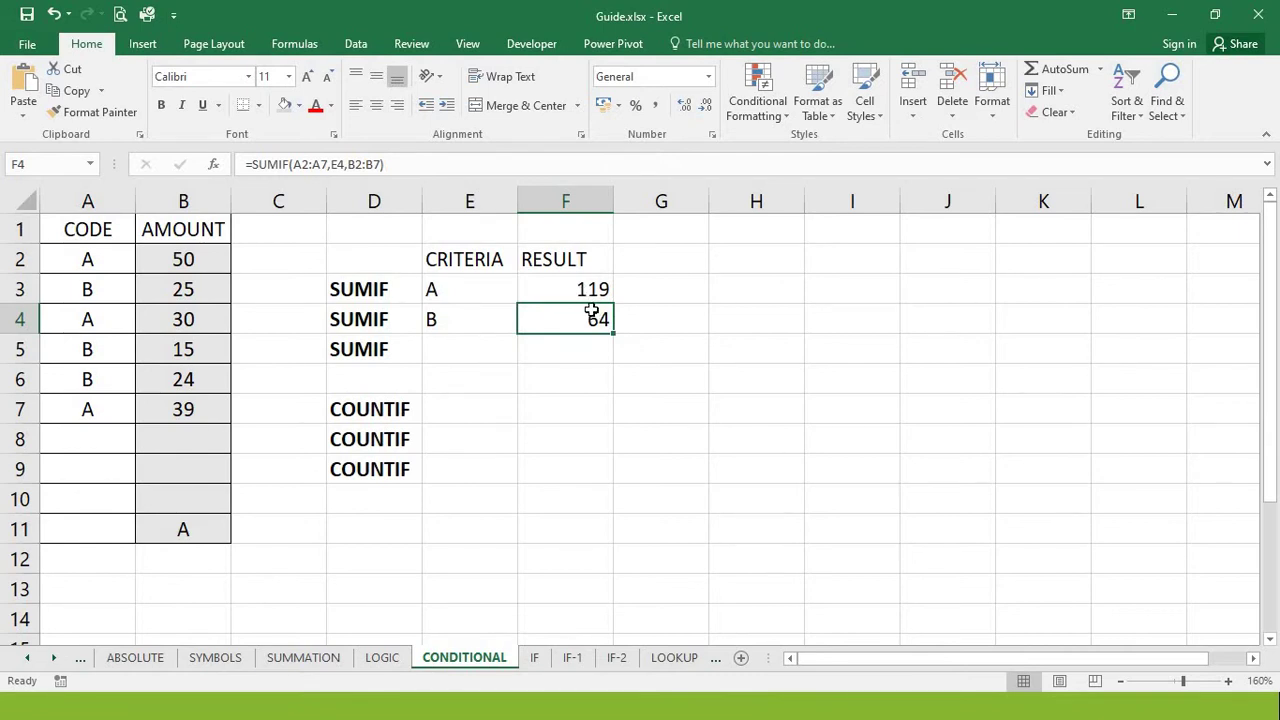
double_click(592, 316)
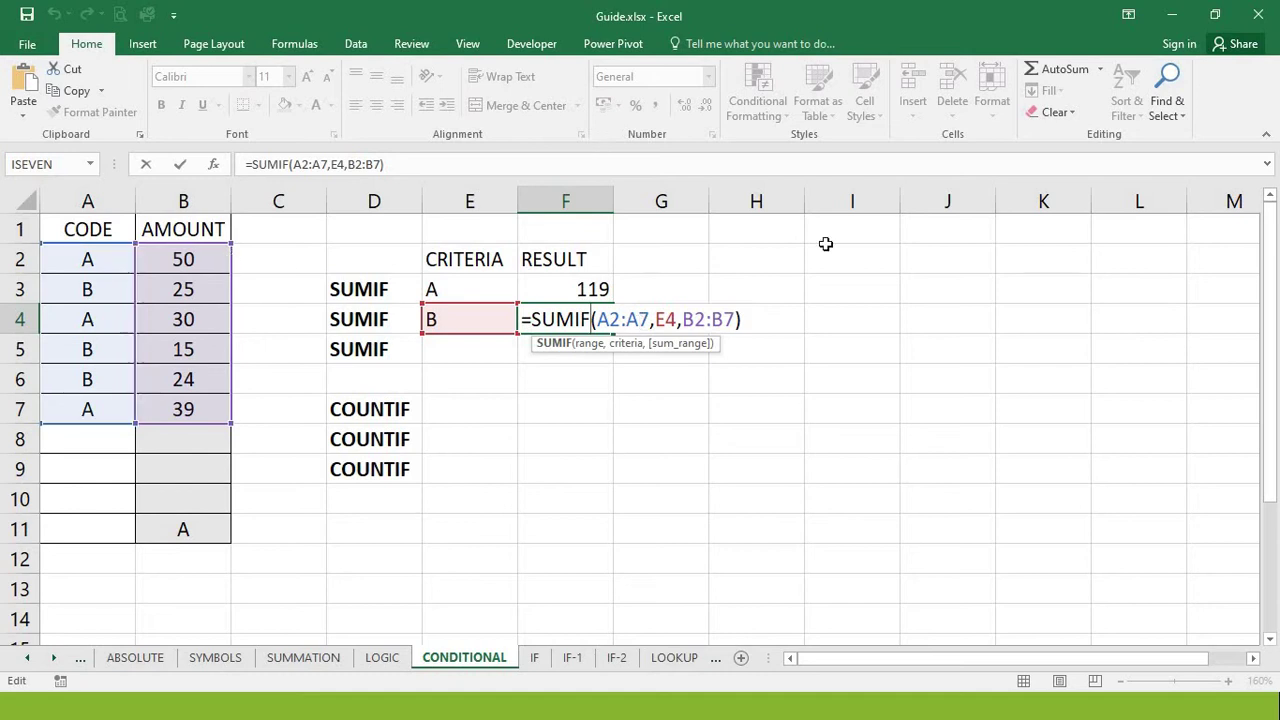
left_click(627, 319)
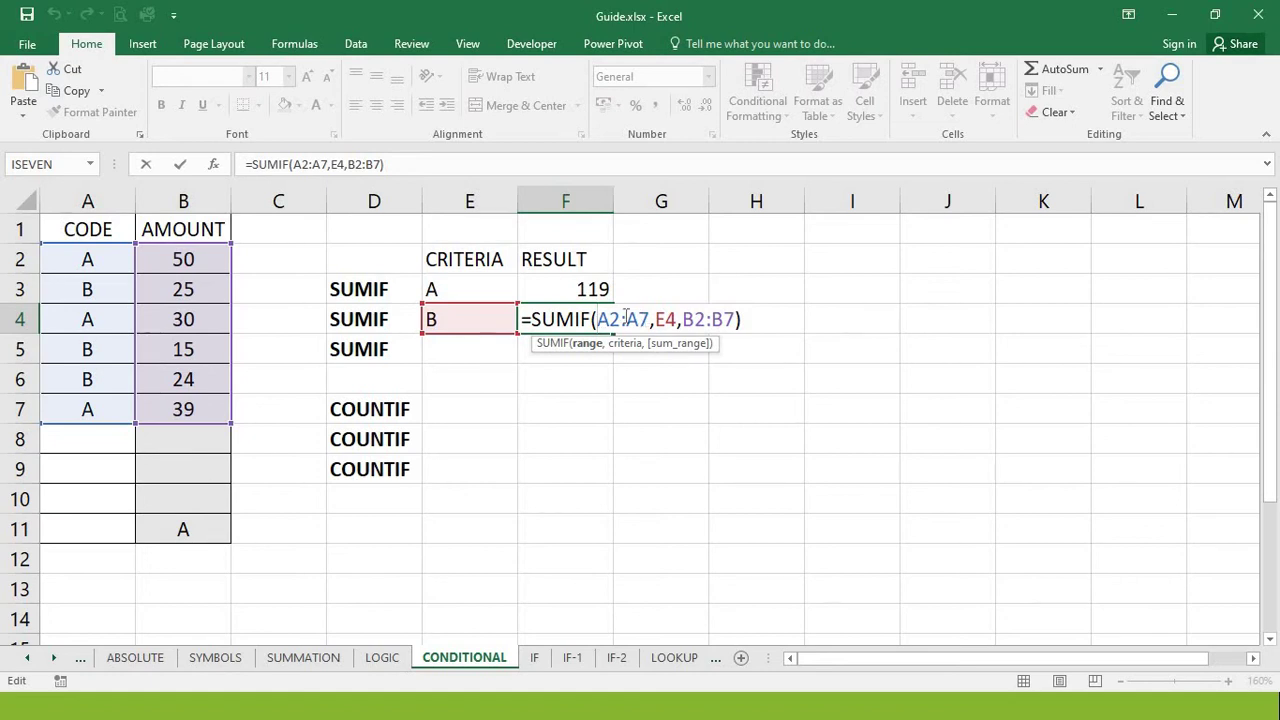
left_click(697, 319)
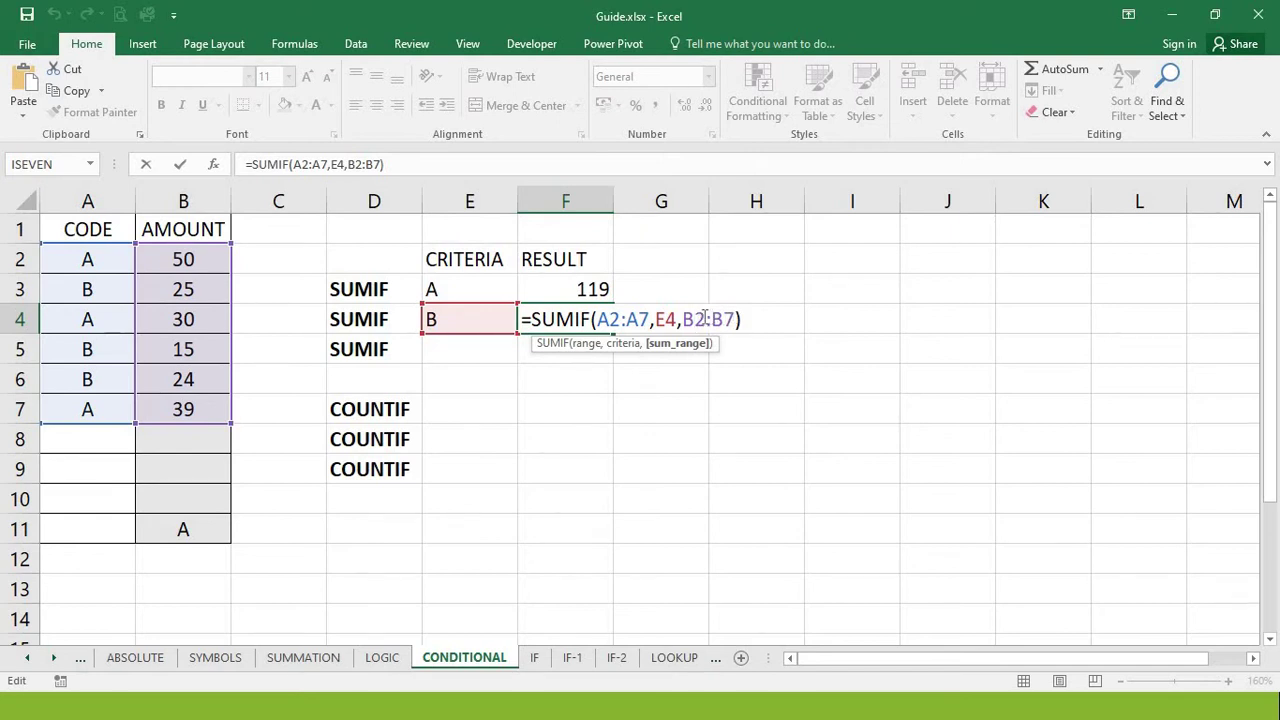
left_click(612, 319)
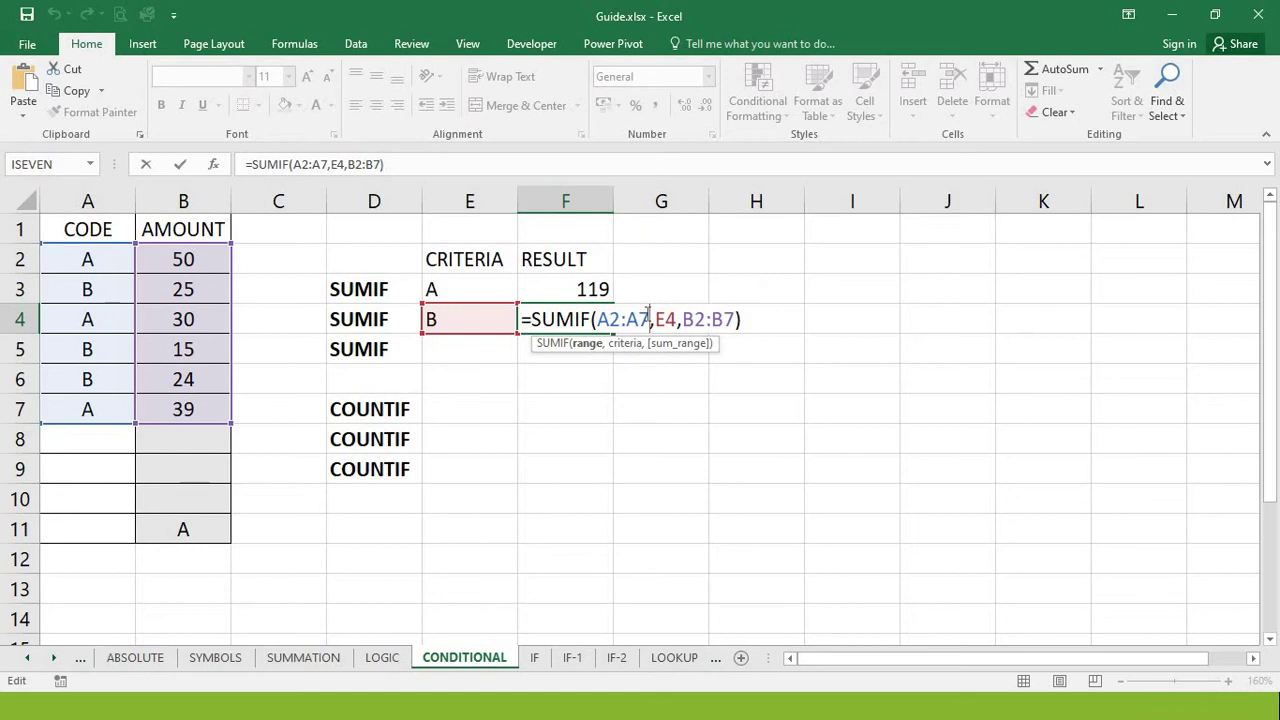
key("Return")
key("Left")
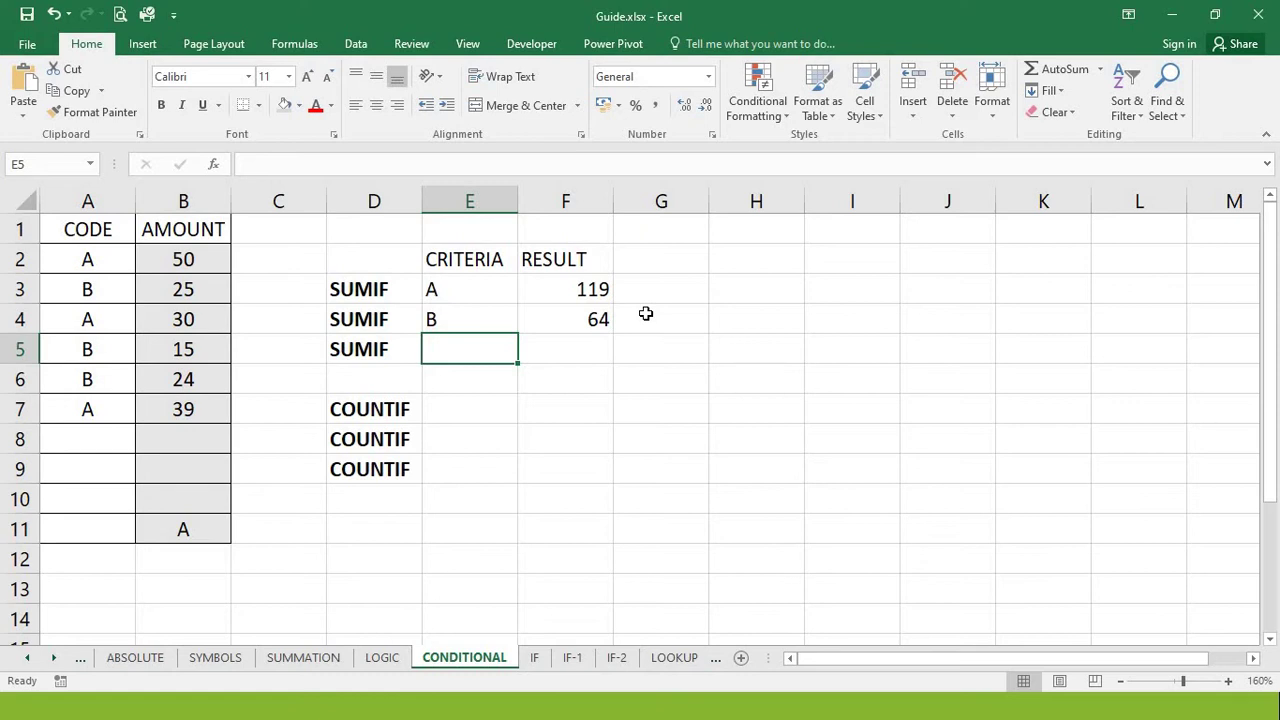
Enter >30 as the criterion in E5 and look over the amounts in column B
type(">")
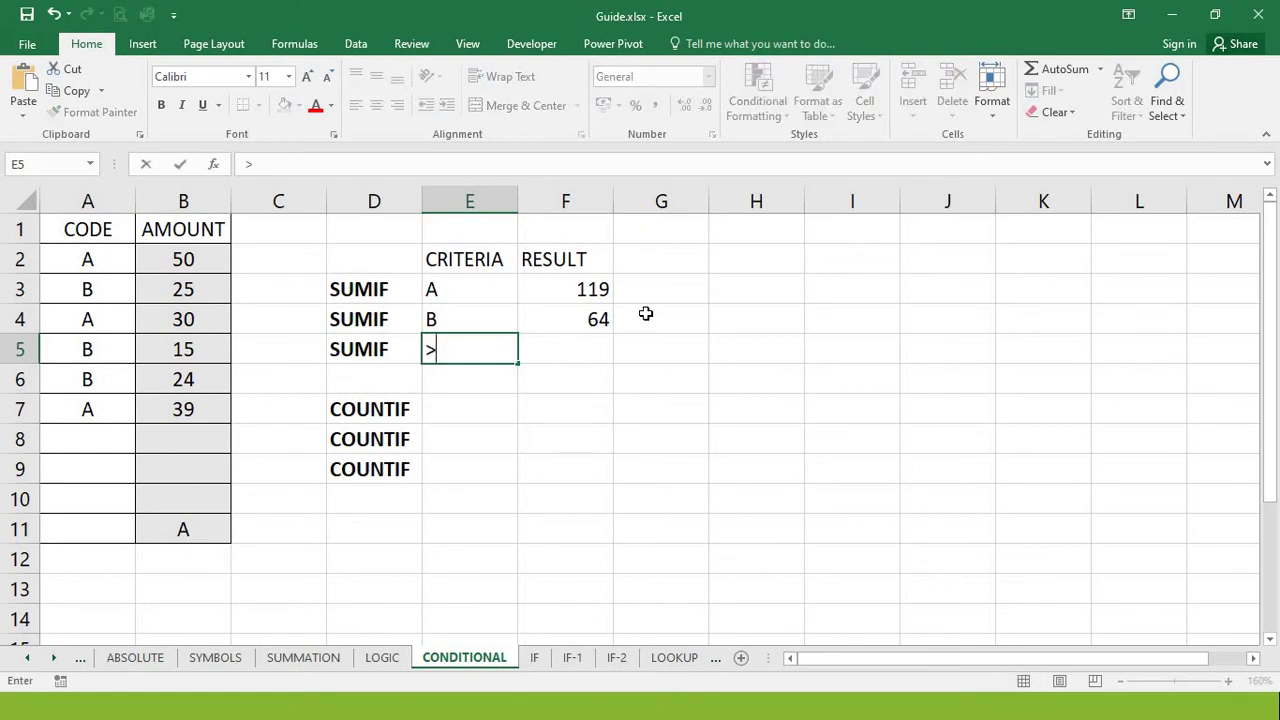
type("30")
key("Return")
left_click_drag(196, 253, 185, 405)
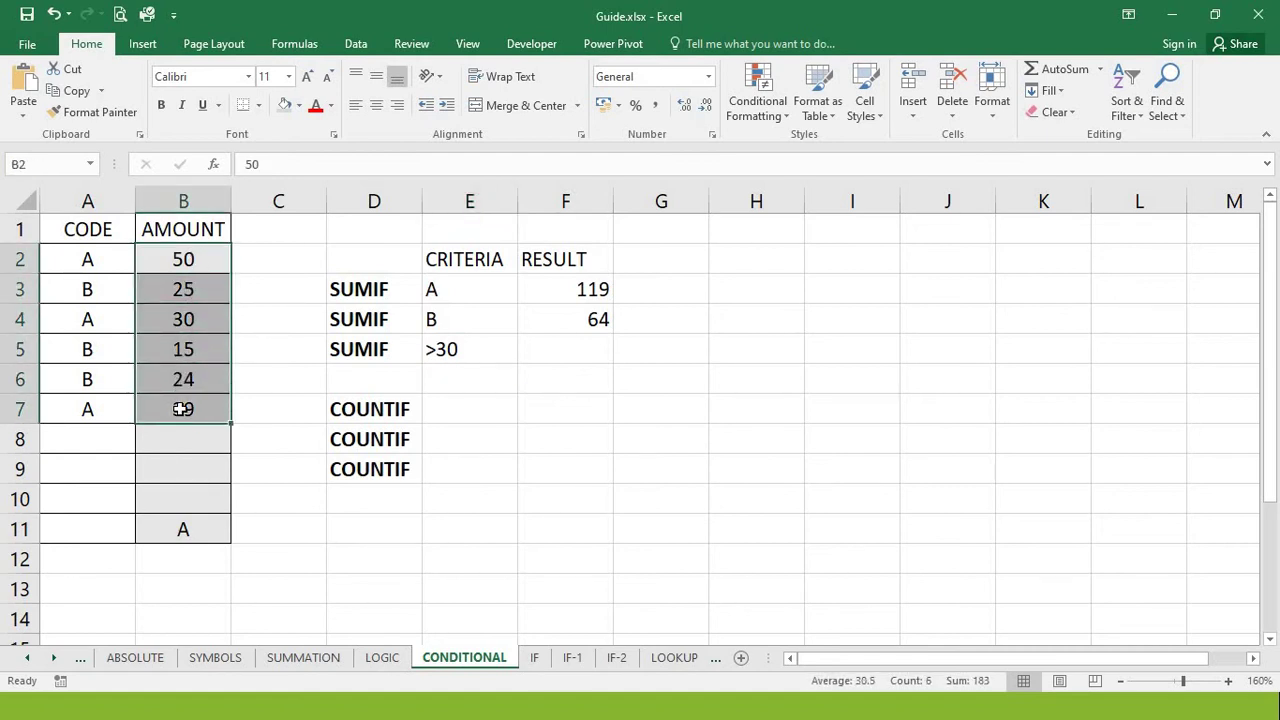
left_click(191, 255)
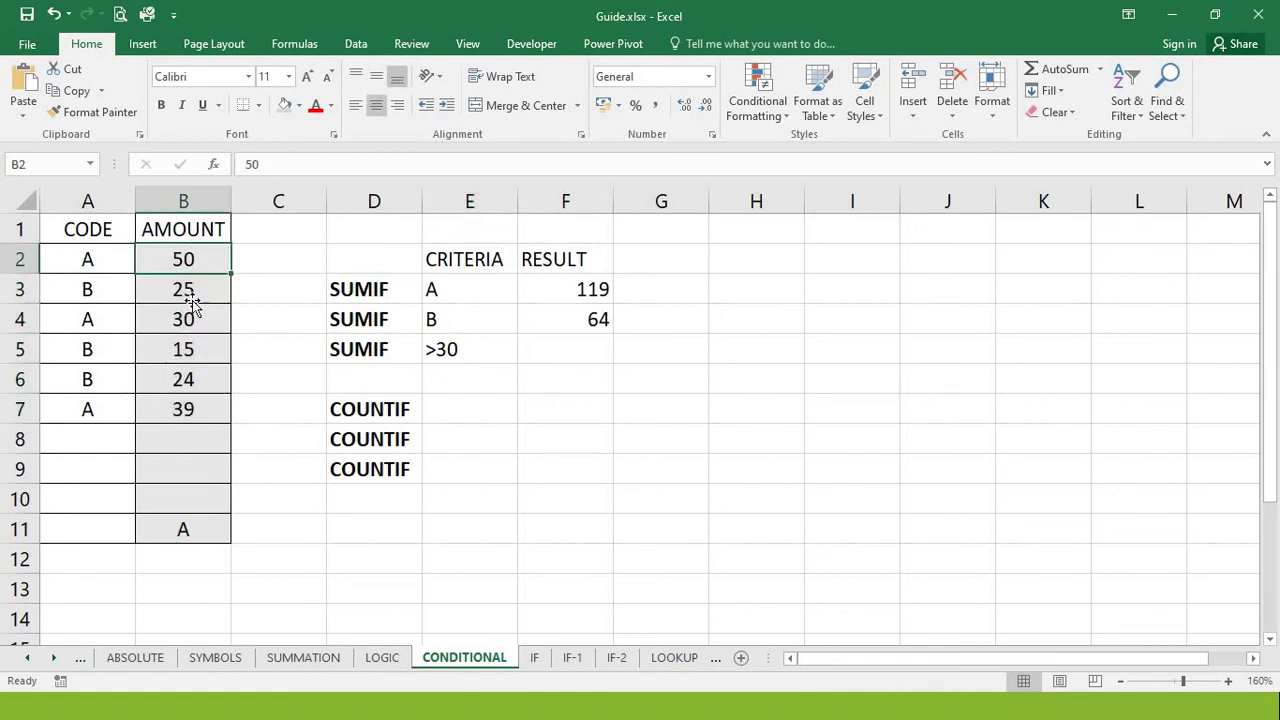
left_click(188, 298)
left_click(183, 352)
left_click(179, 279)
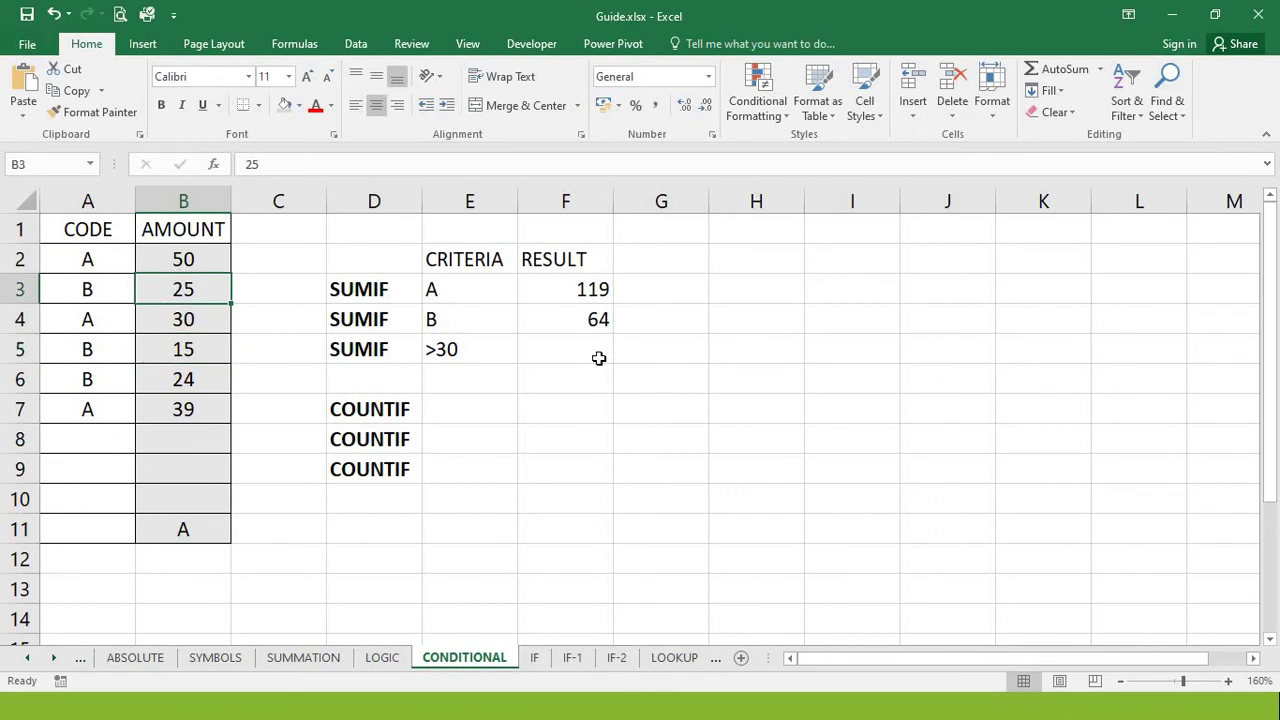
Enter =SUMIF(B2:B7,E5,B2:B7) in F5, returning 89
left_click(586, 357)
type("=SUMIF")
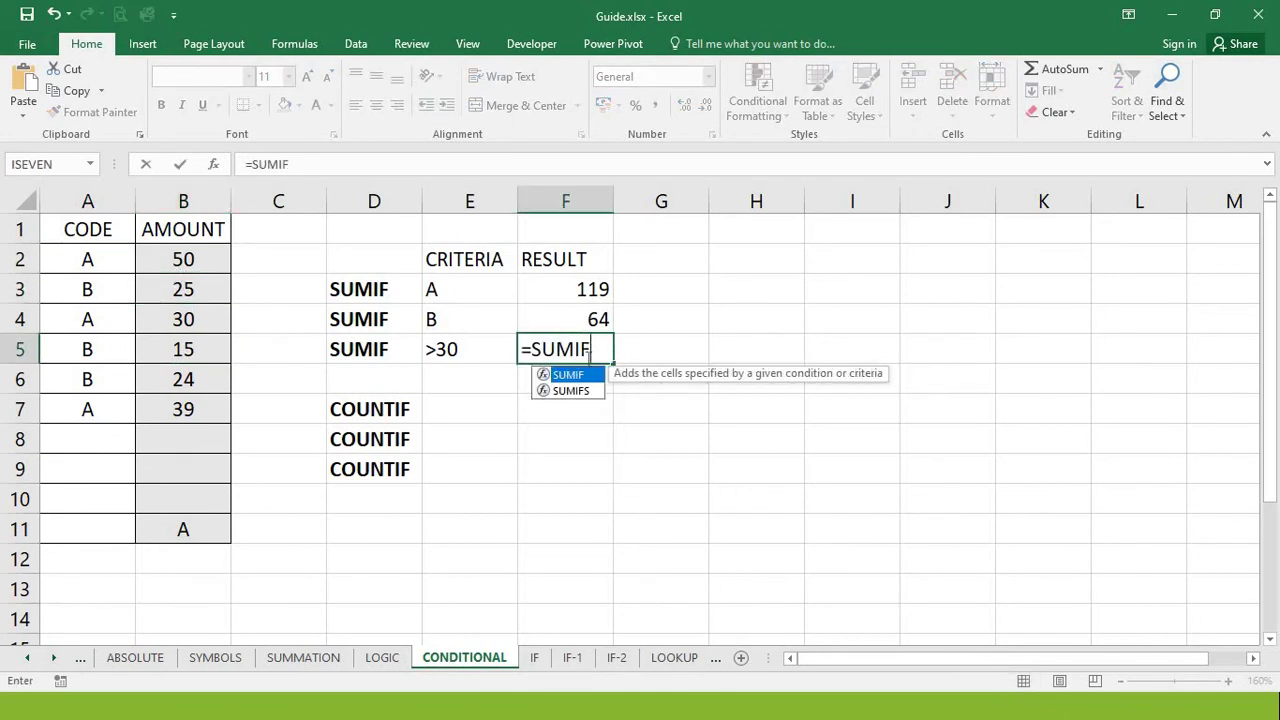
key("Escape")
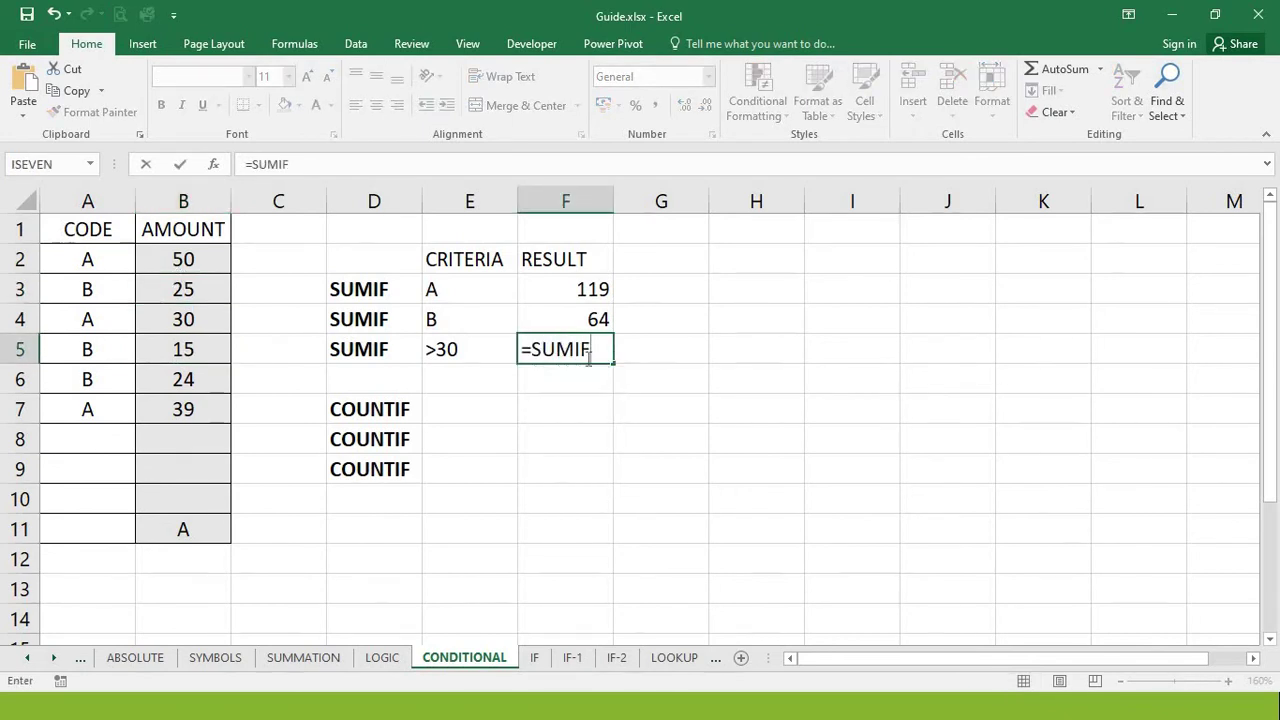
type("(")
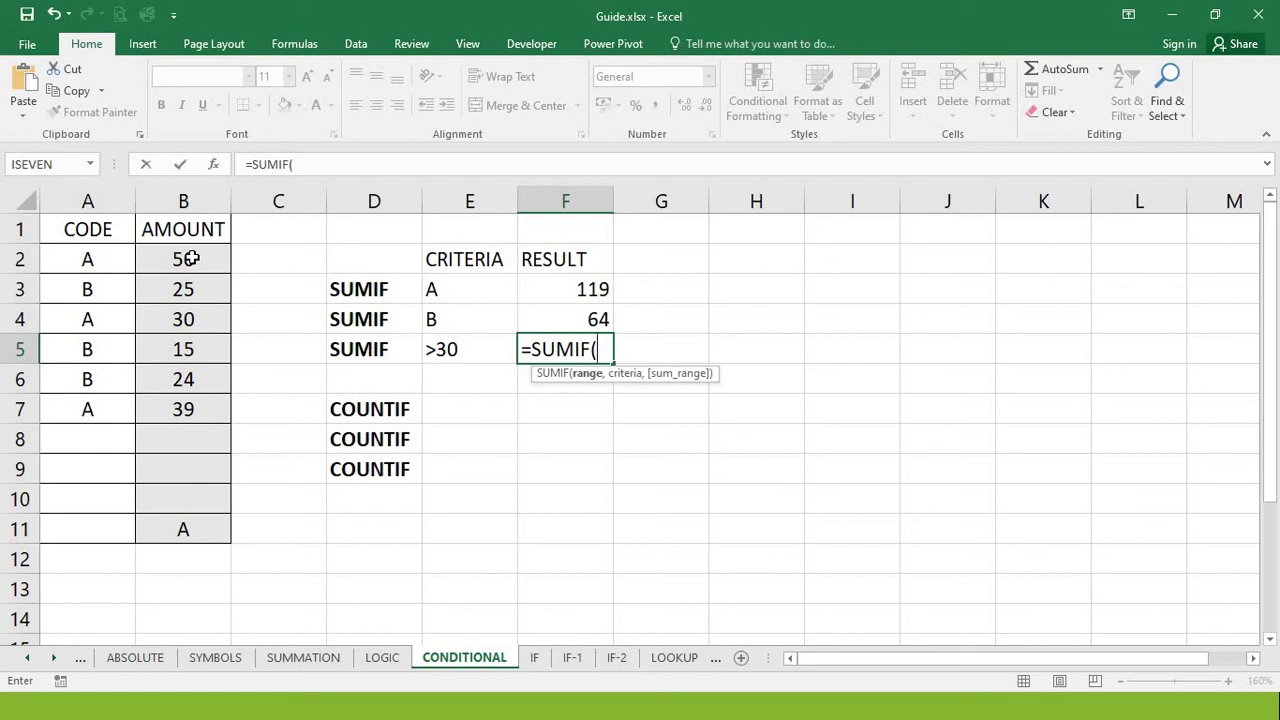
left_click_drag(190, 259, 184, 409)
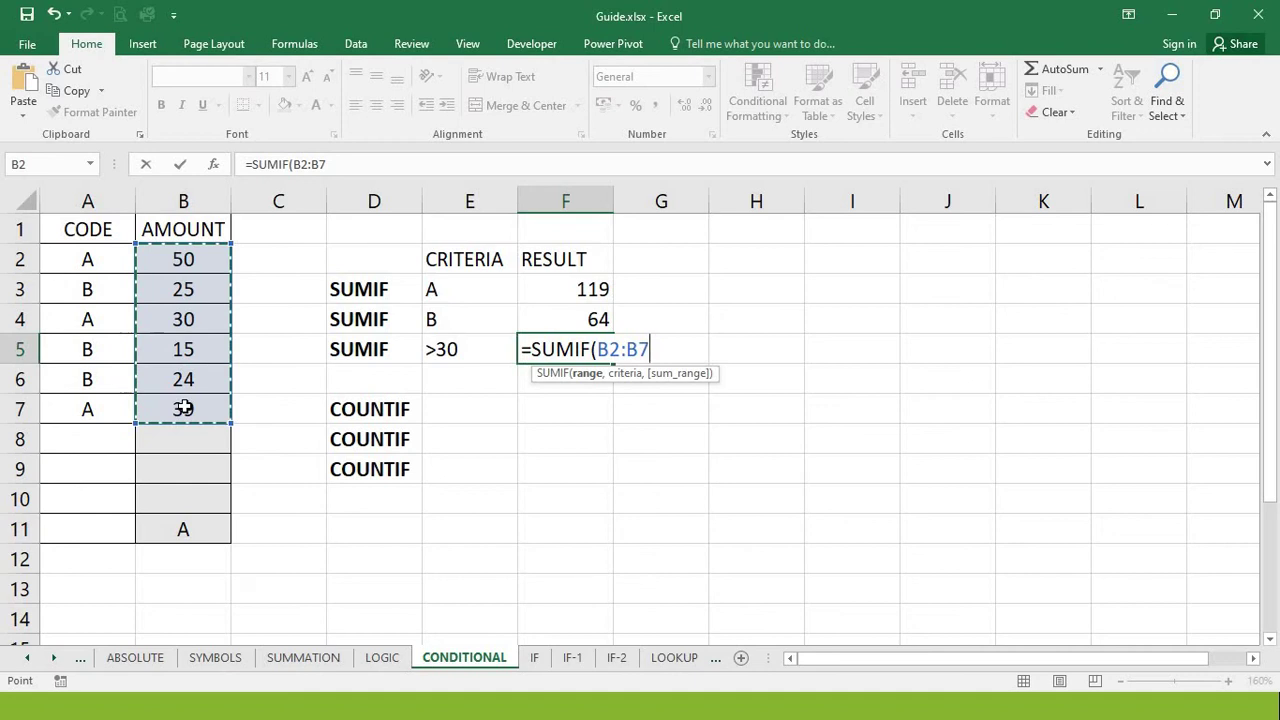
type(",")
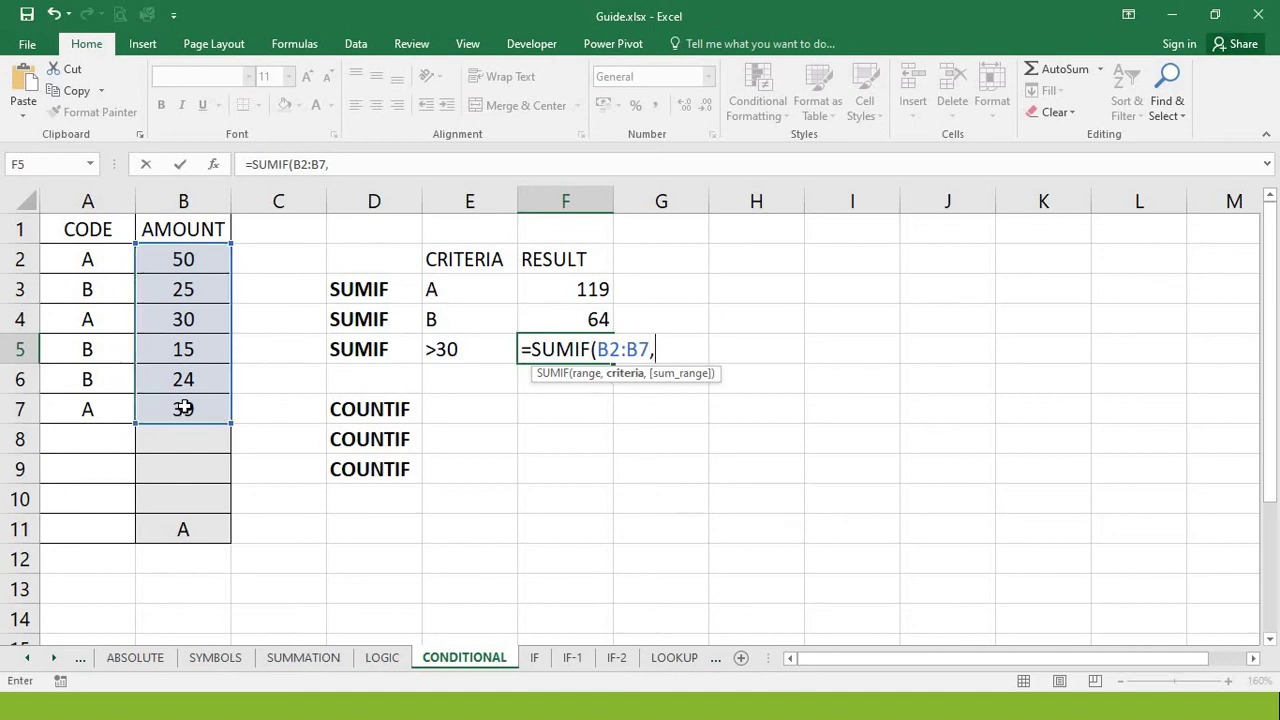
left_click(467, 348)
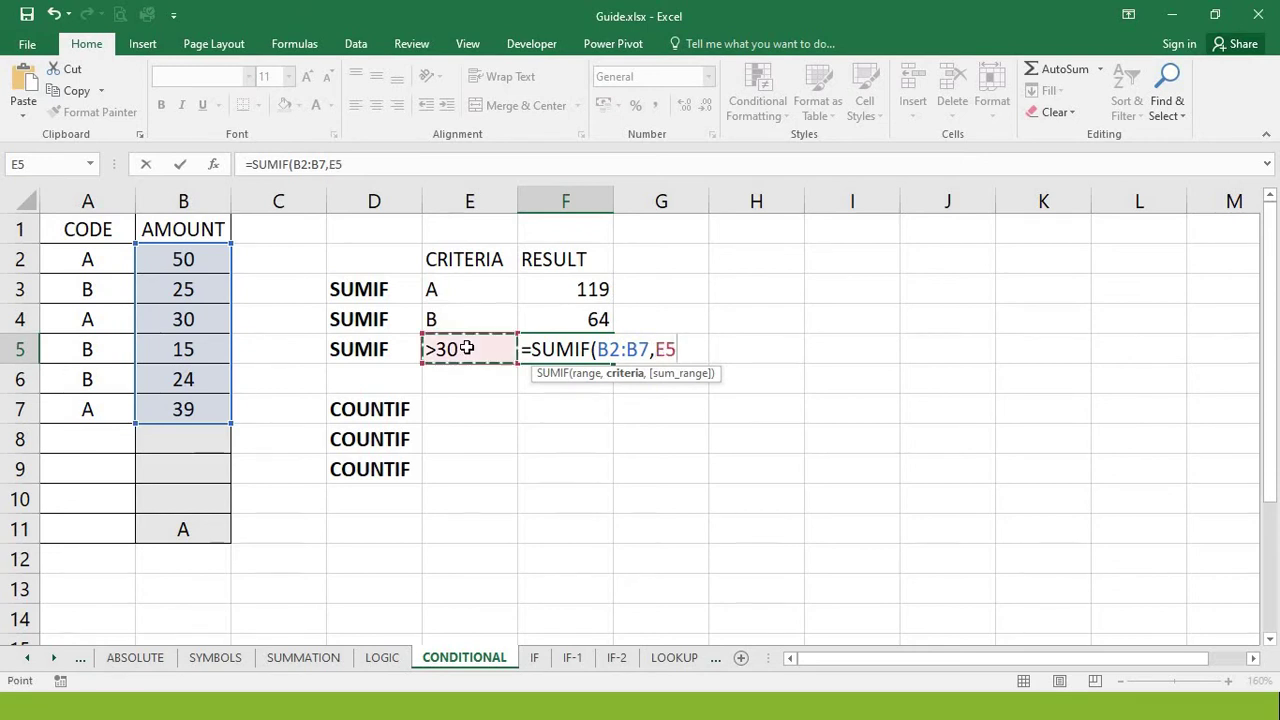
type(",")
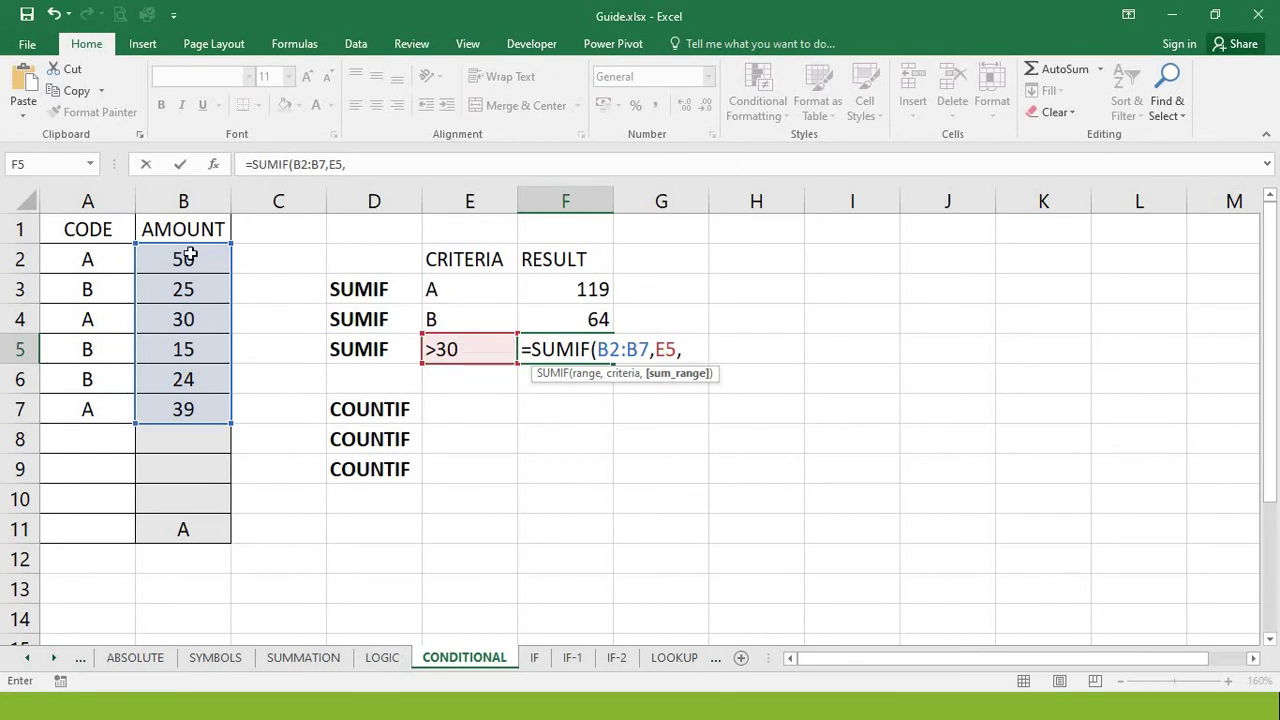
left_click_drag(190, 257, 190, 412)
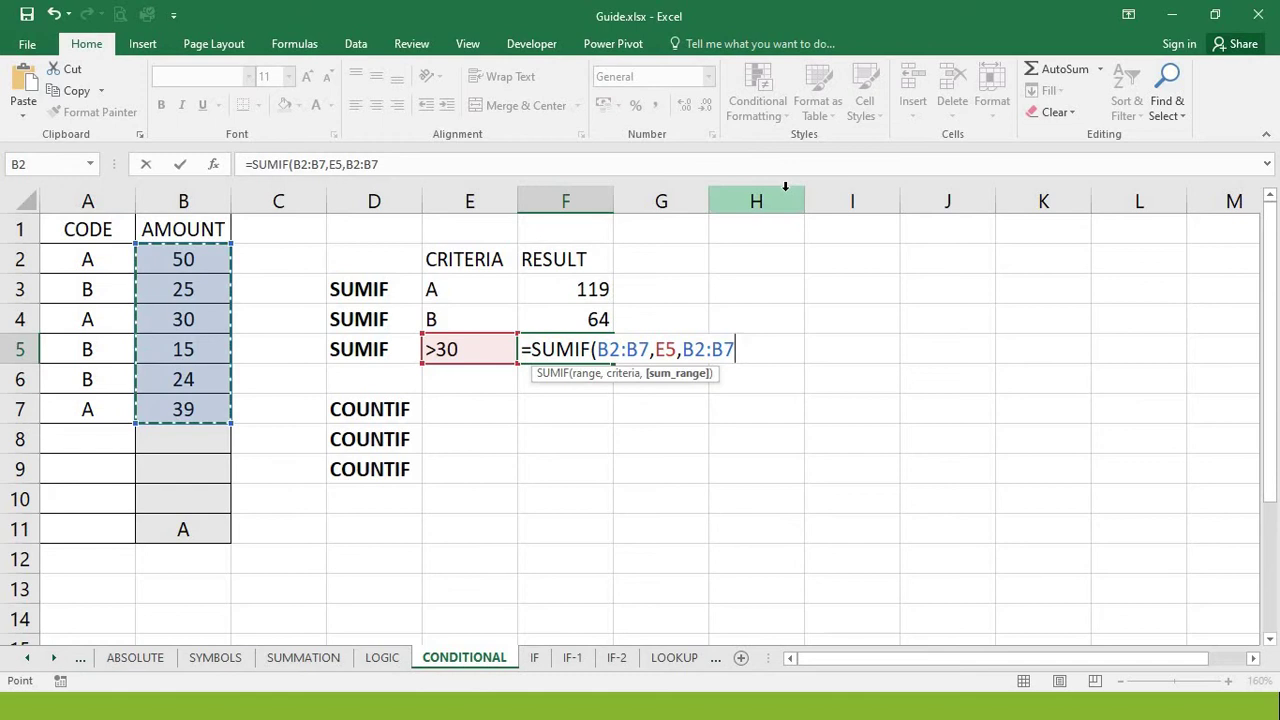
type(")")
key("Return")
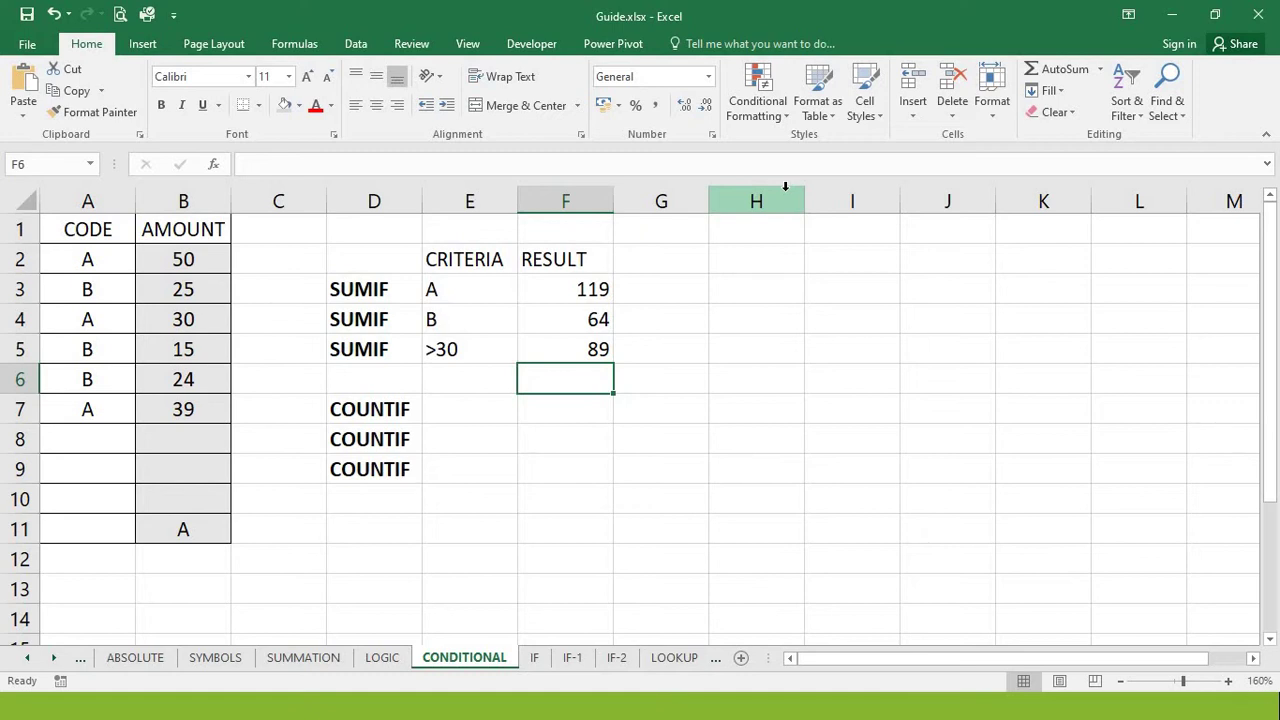
Verify F5's 89 by checking its references and the amounts 50 and 39
key("Left")
key("Left")
key("Down")
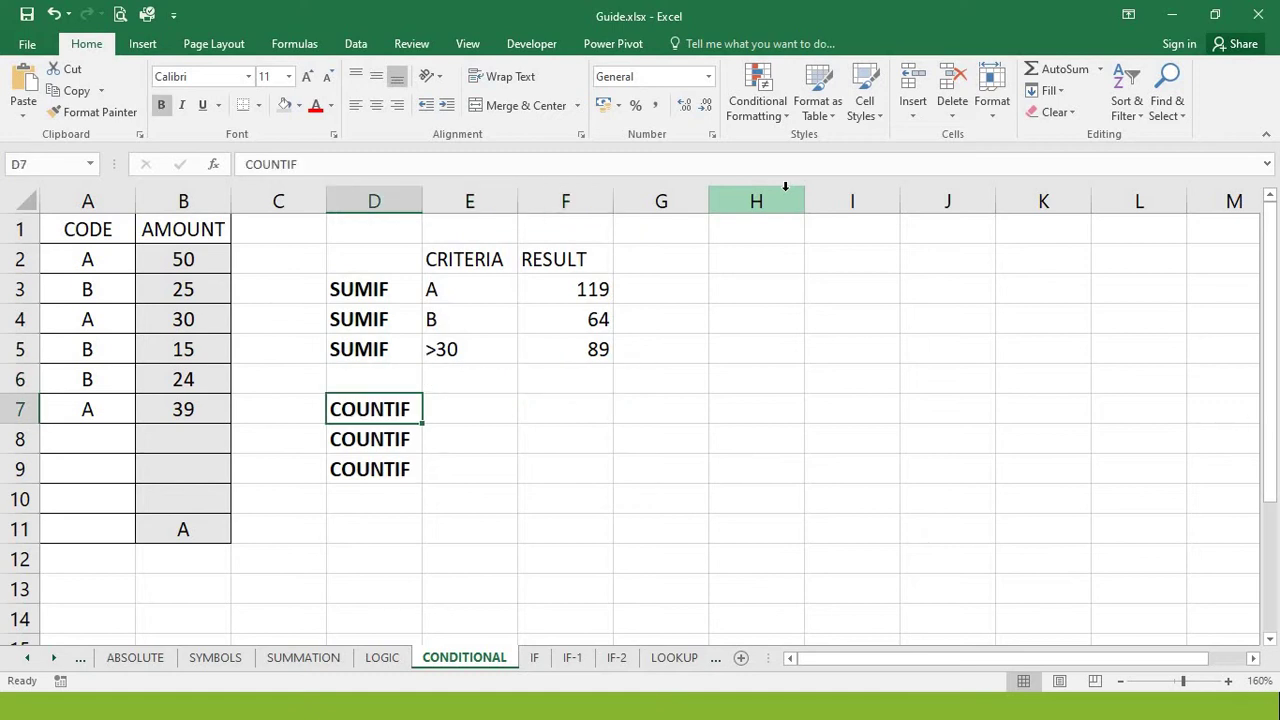
key("shift+Down")
key("shift+Down")
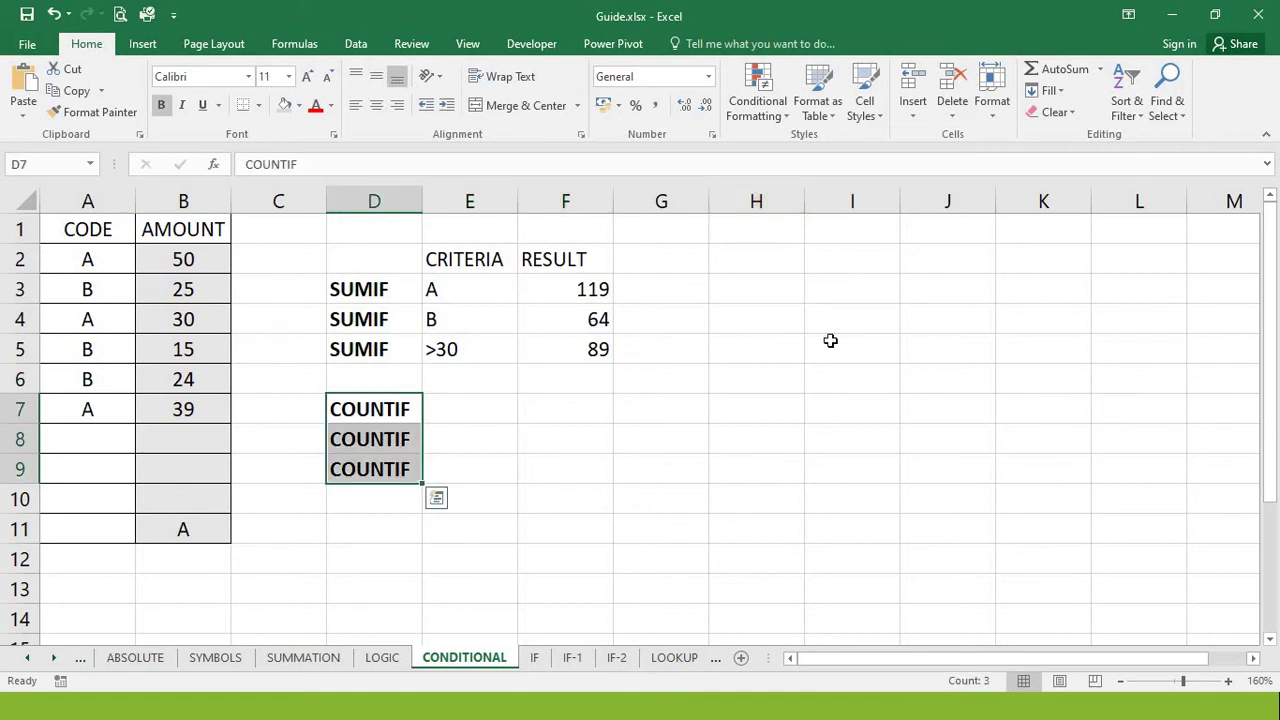
left_click(590, 357)
double_click(590, 357)
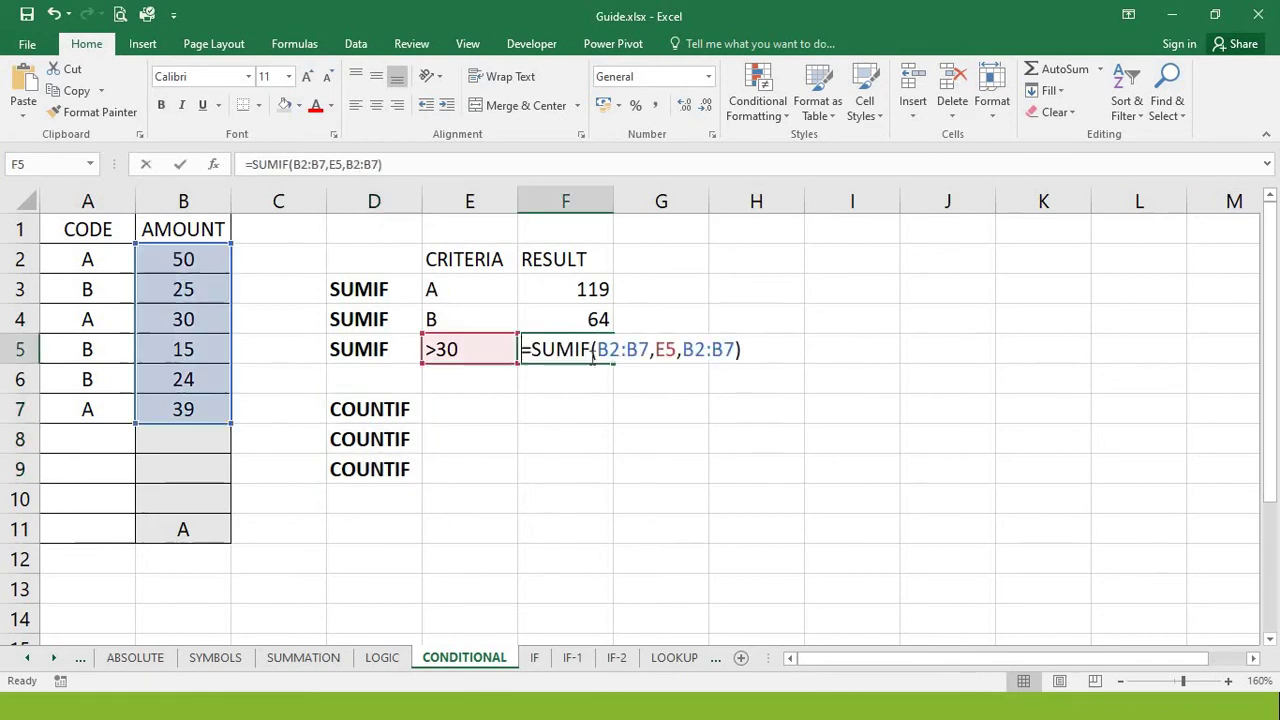
key("Escape")
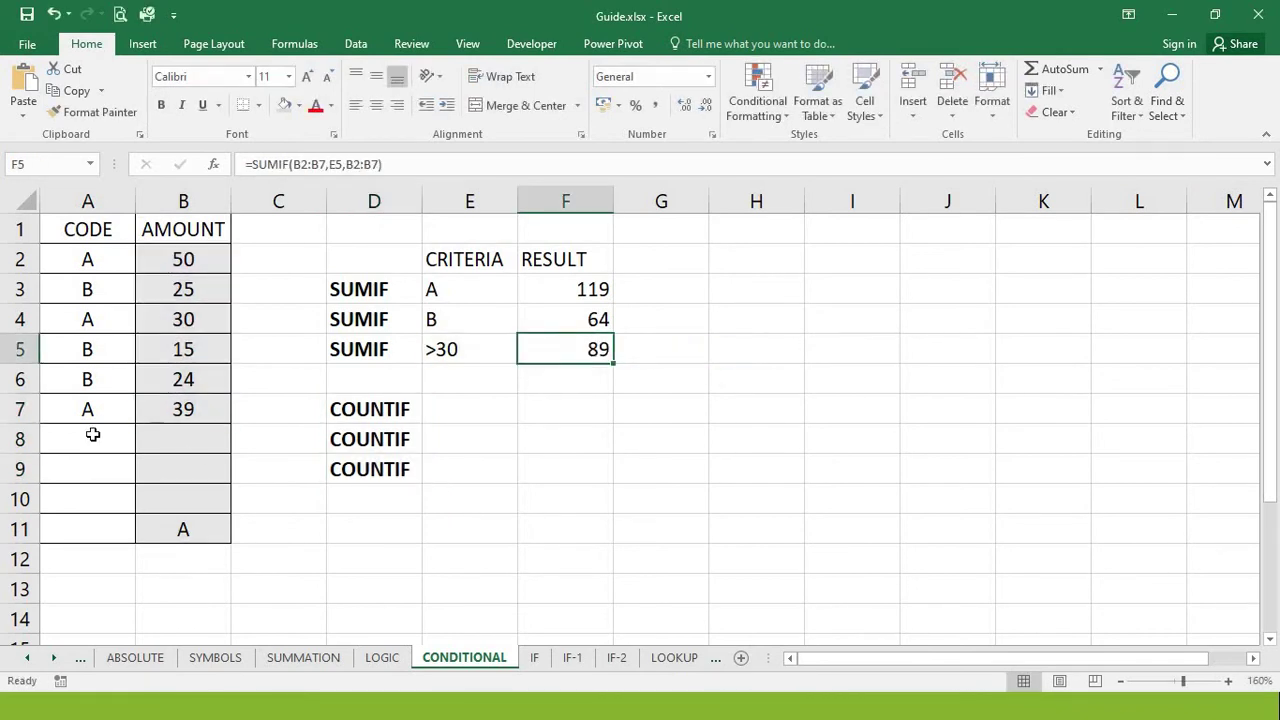
left_click(183, 261)
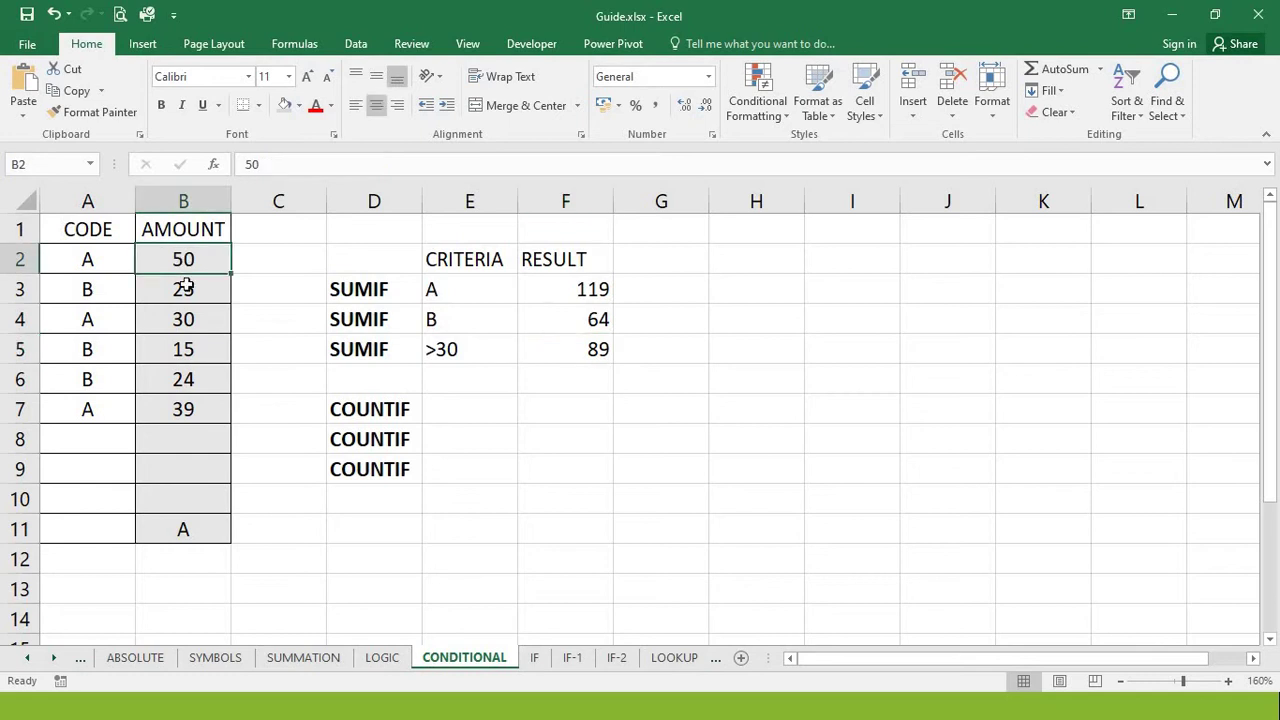
left_click(183, 405, "ctrl")
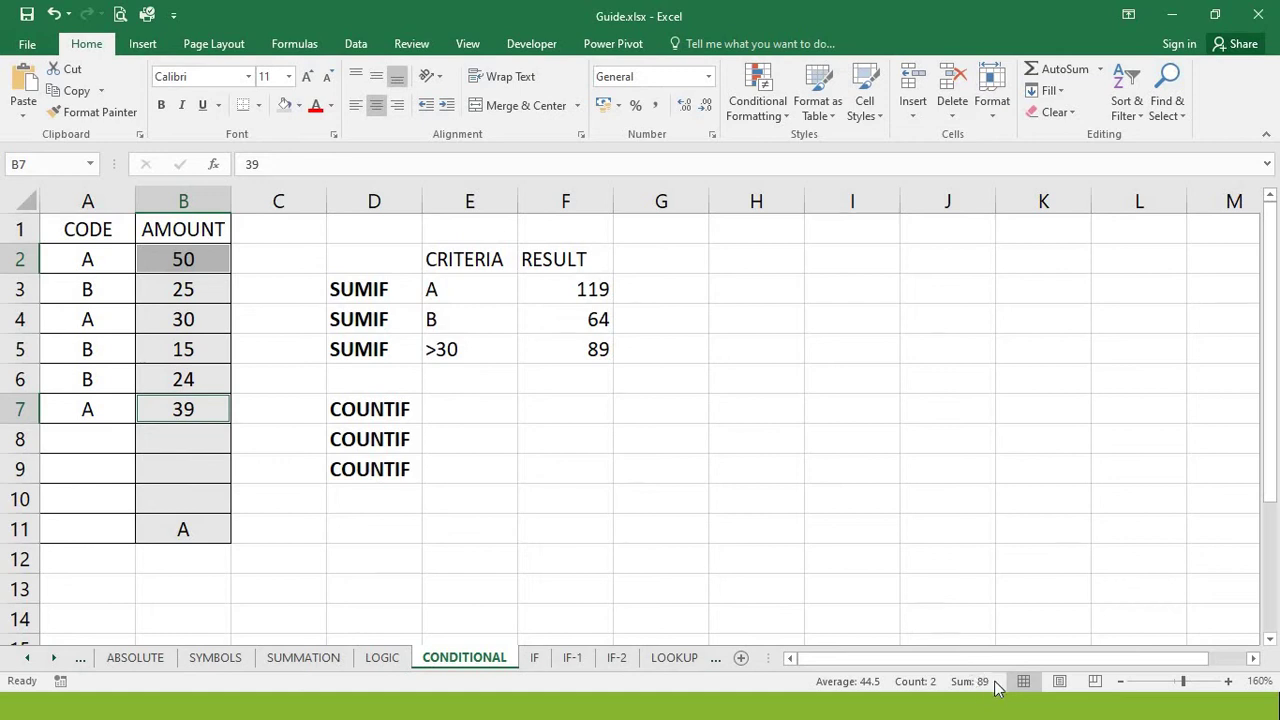
left_click(566, 352)
left_click(435, 352)
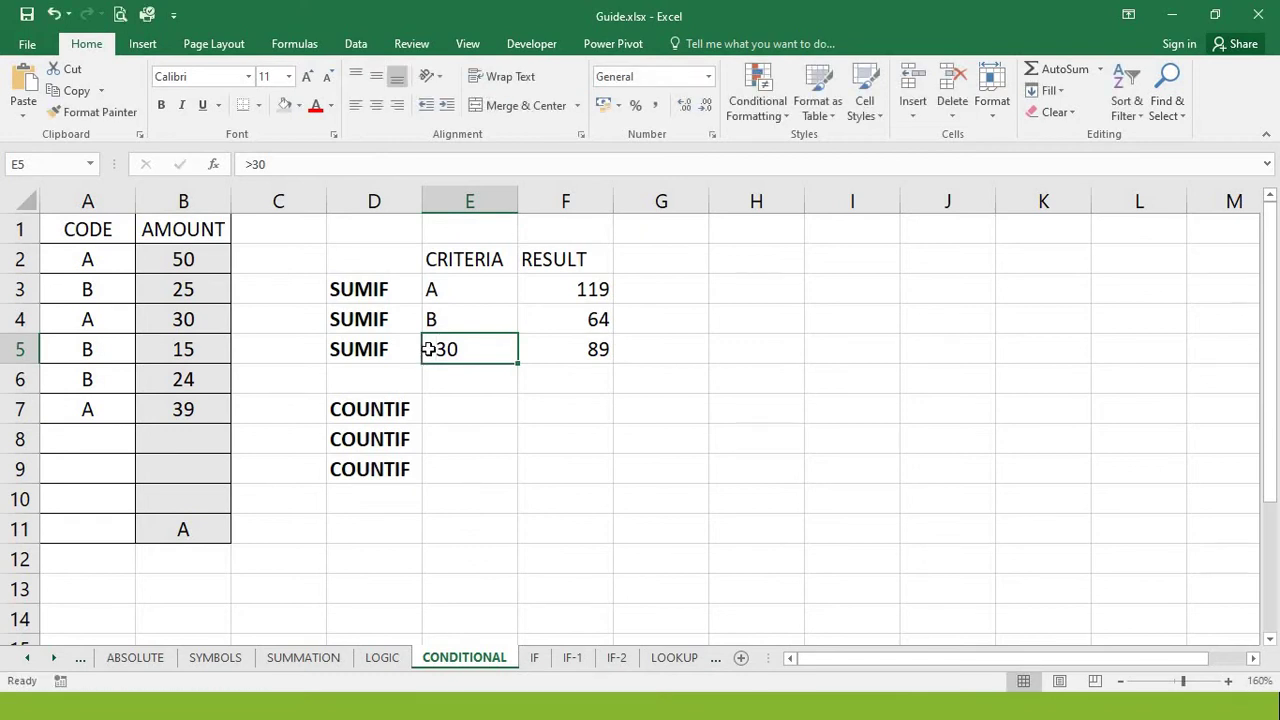
Change the E5 criterion from >30 to >=30
double_click(493, 347)
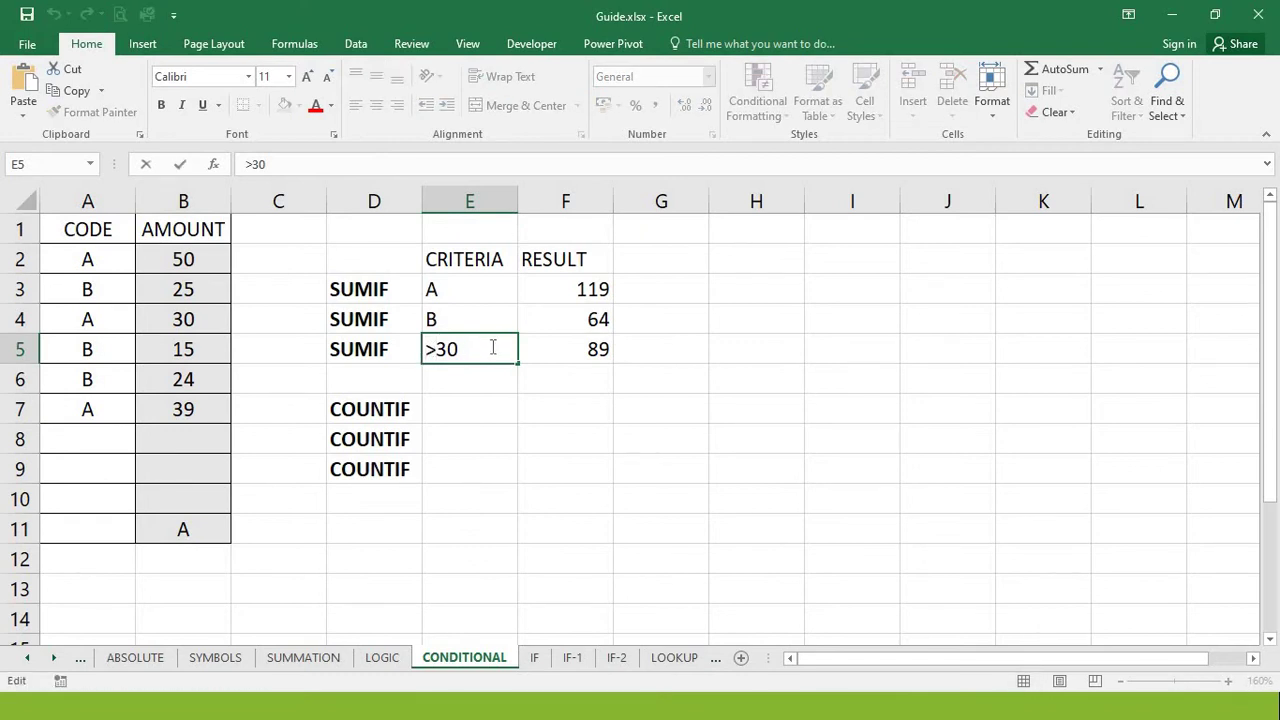
key("Right")
type("=")
key("Return")
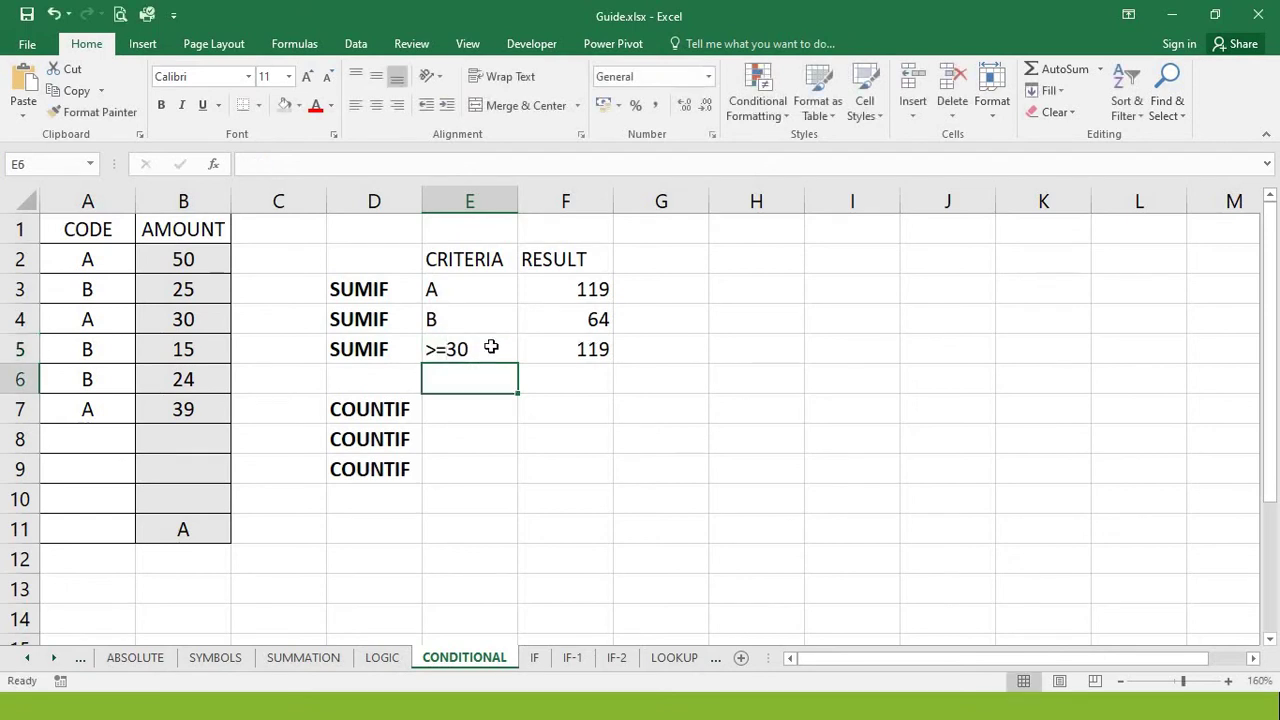
left_click(590, 347)
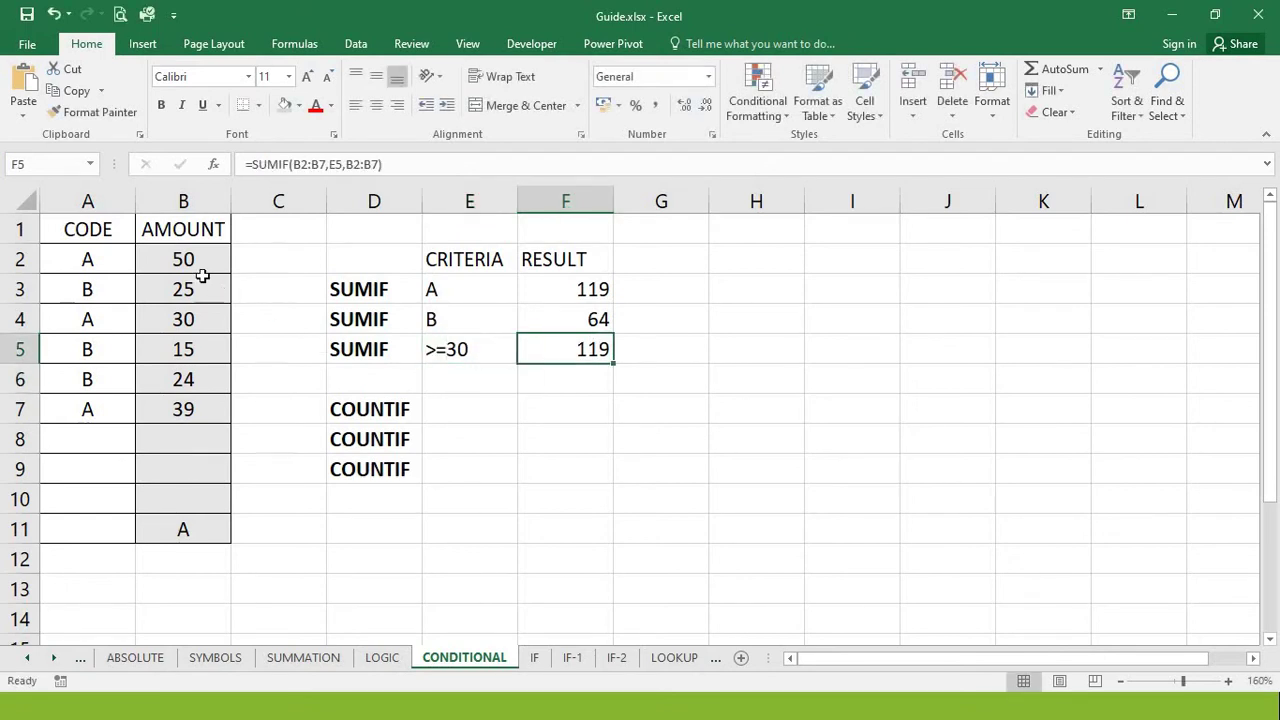
Select the amounts 50, 30 and 39 to confirm F5's total of 119
left_click(184, 325)
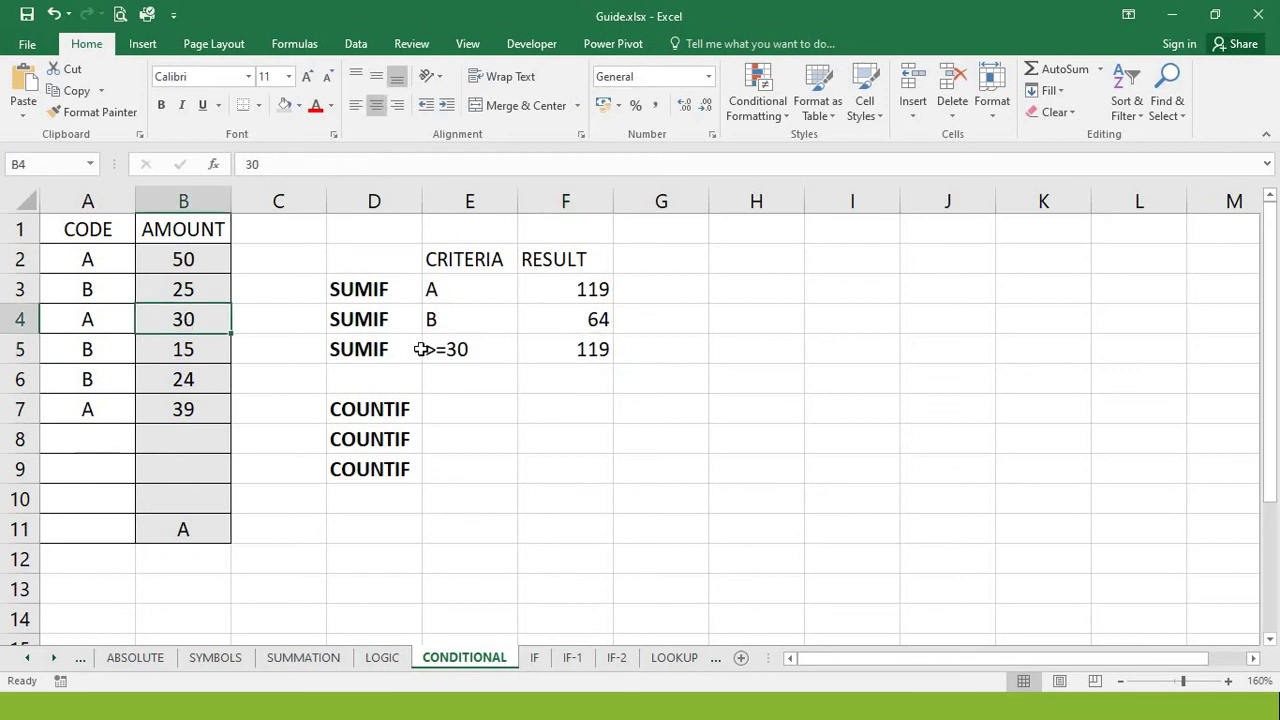
left_click(184, 259)
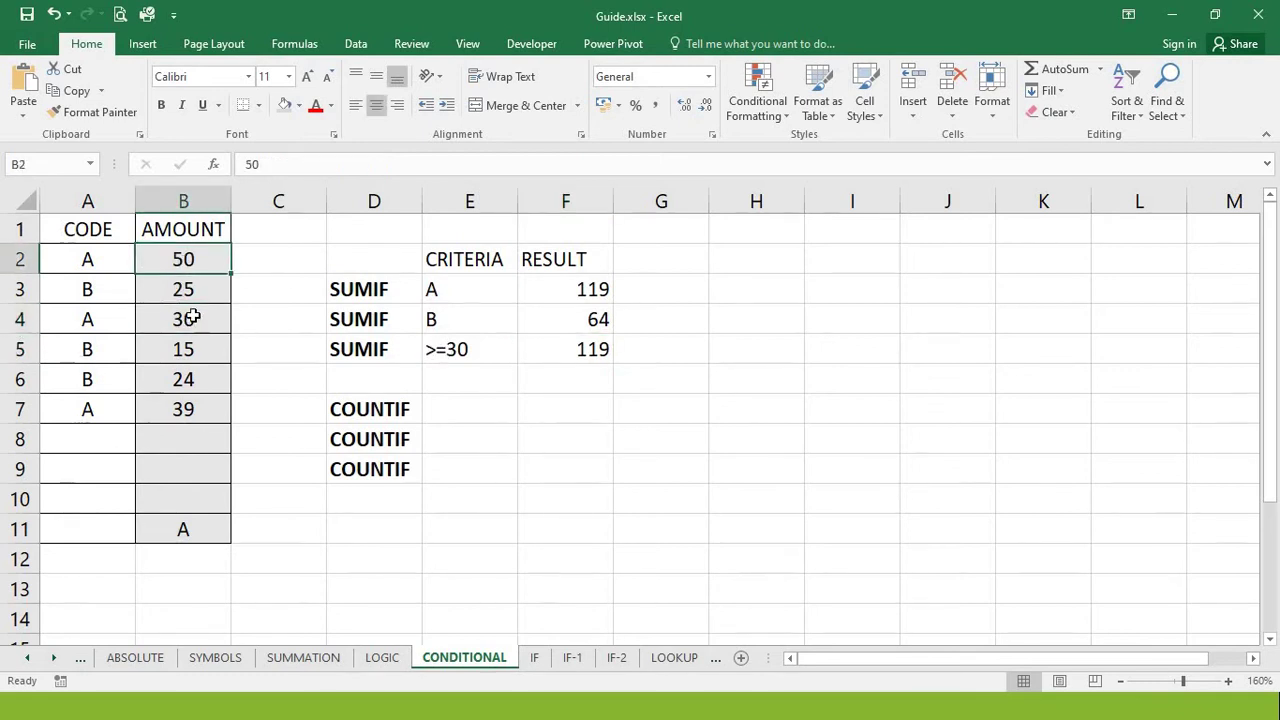
left_click(189, 318, "ctrl")
left_click(195, 410, "ctrl")
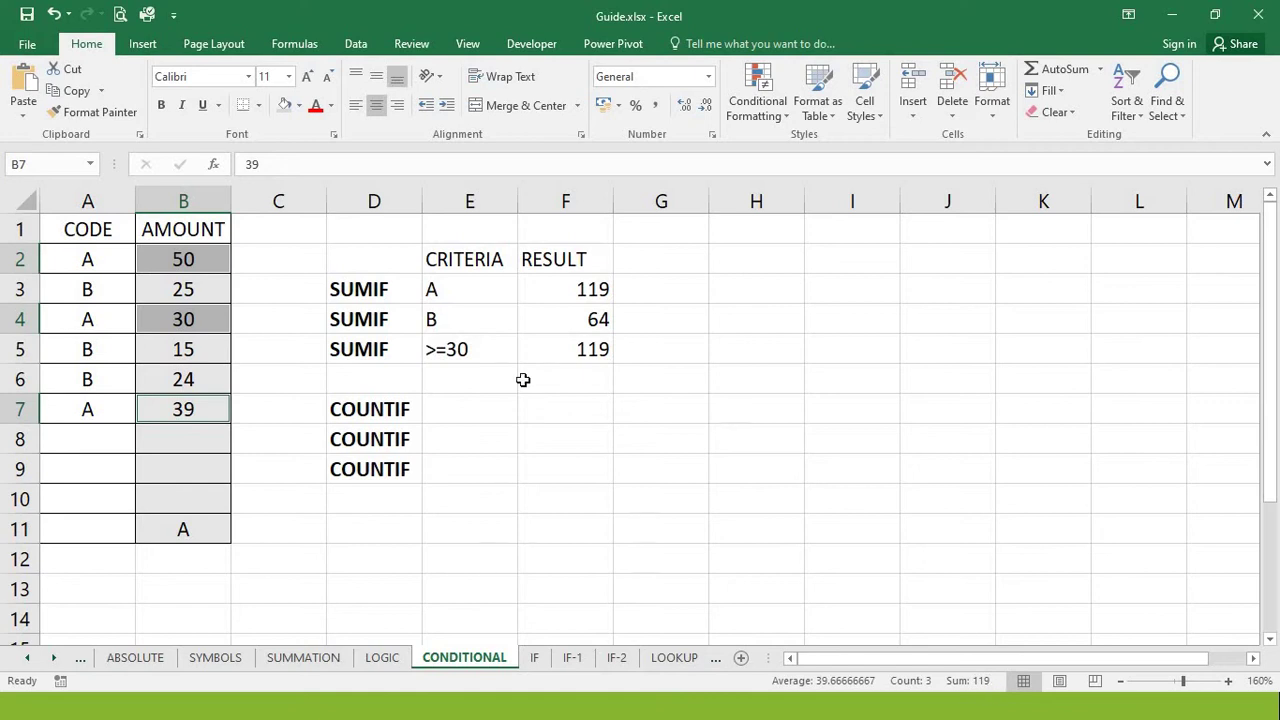
left_click(592, 350)
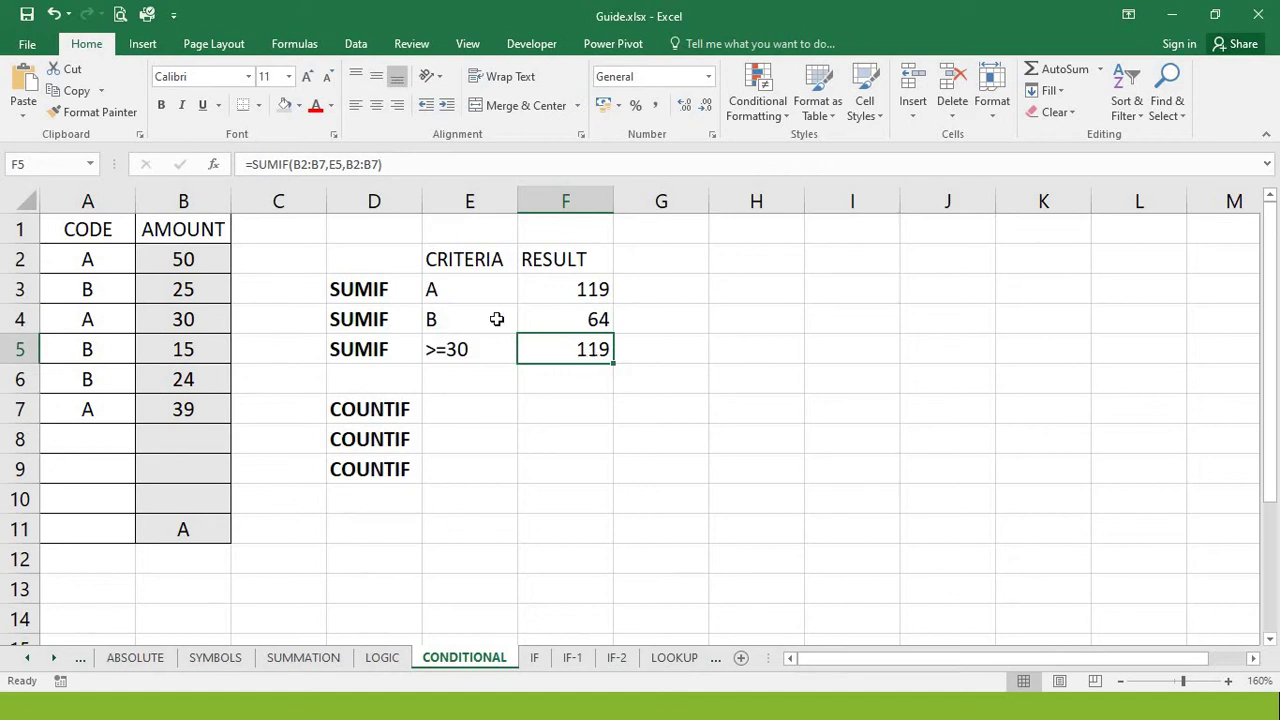
Copy the RESULT heading from F2 into G2
left_click(466, 288)
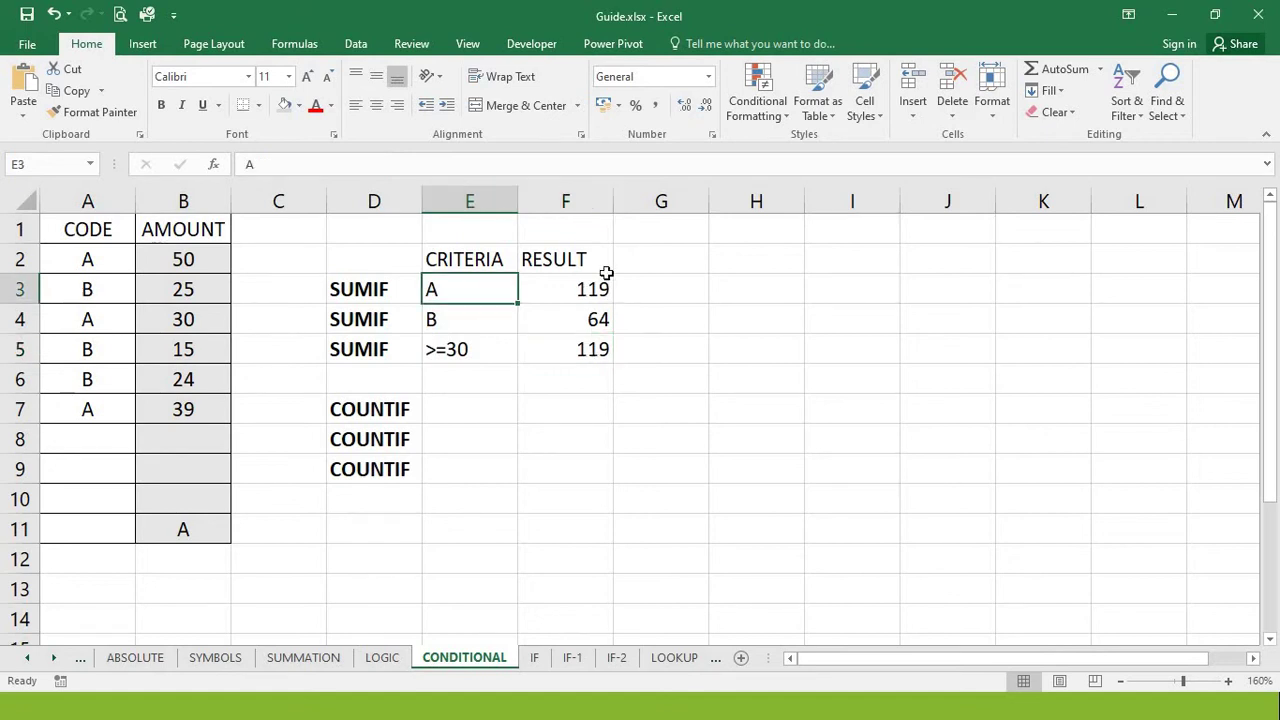
left_click(587, 262)
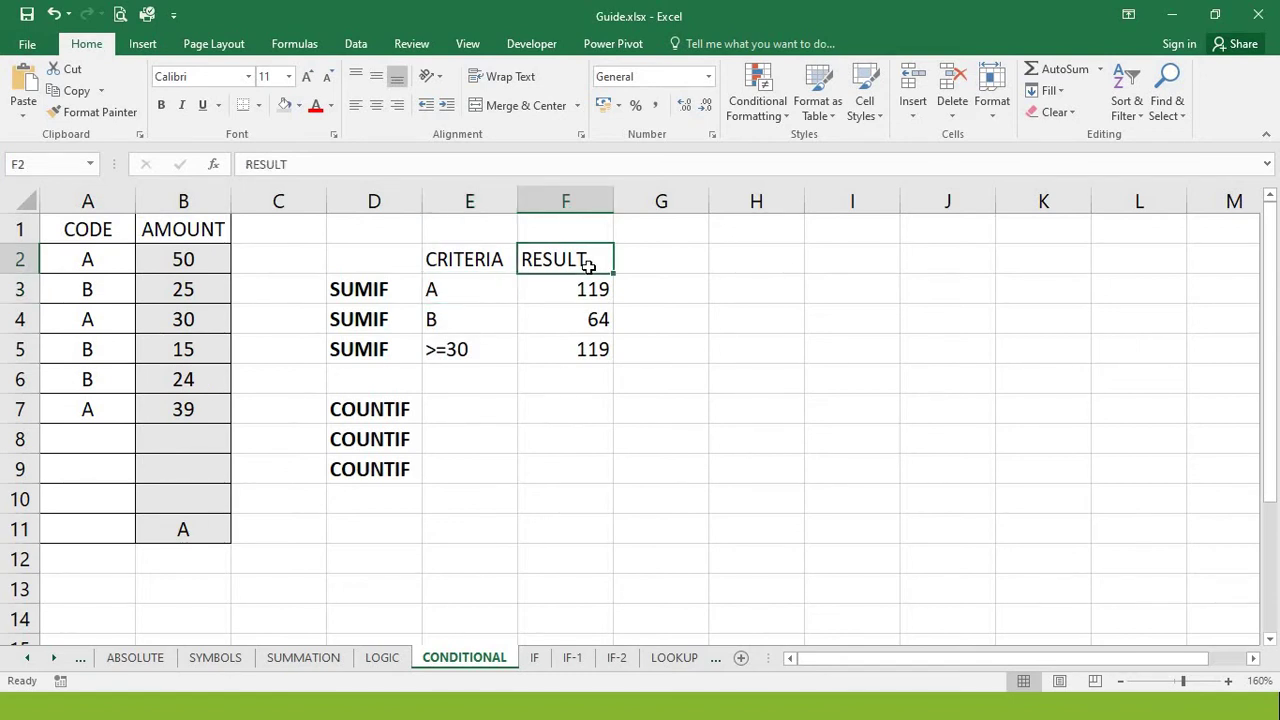
key("ctrl+c")
key("Right")
key("Return")
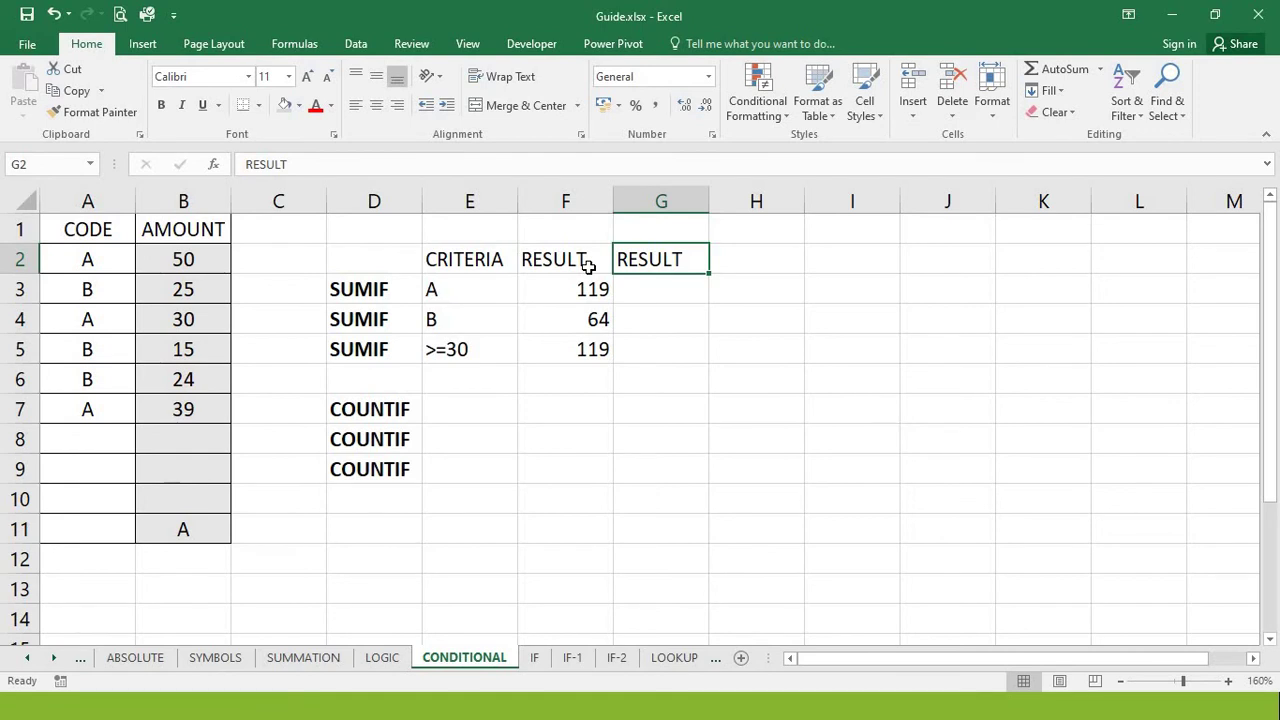
key("Down")
key("Left")
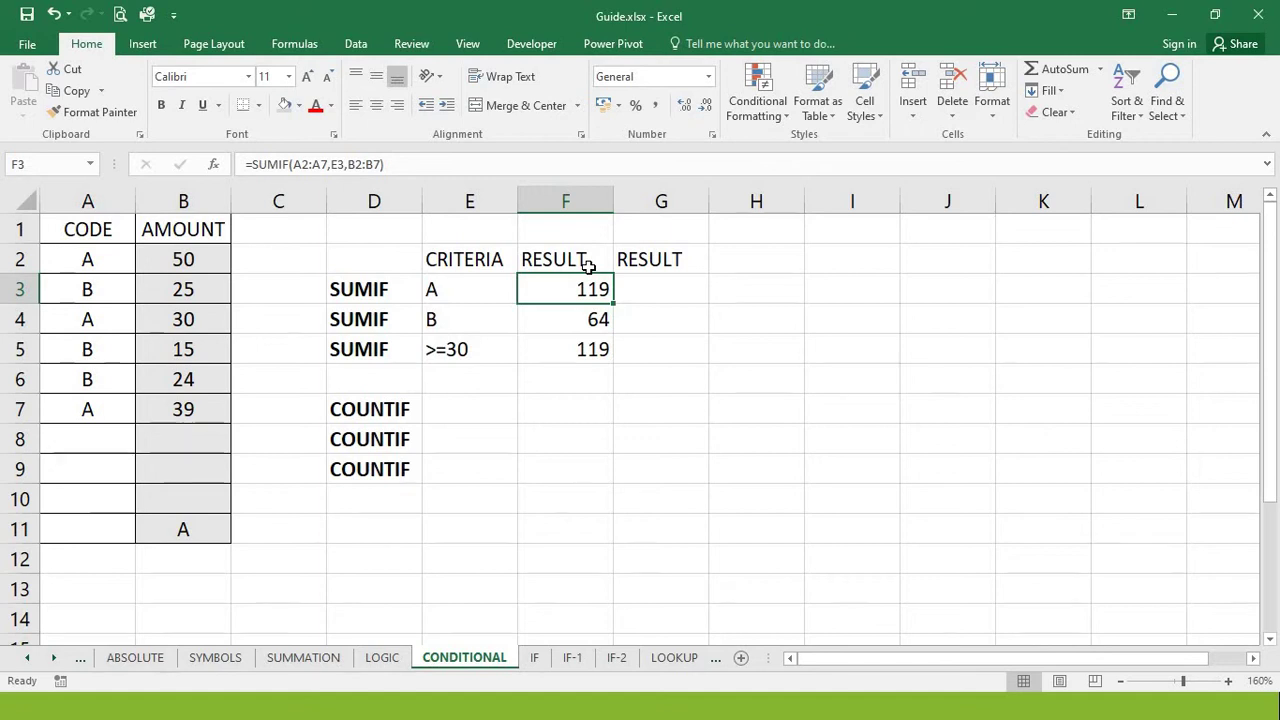
Copy F3's formula text and paste it into G3 with Keep Text Only
left_click(466, 280)
key("Down")
key("Up")
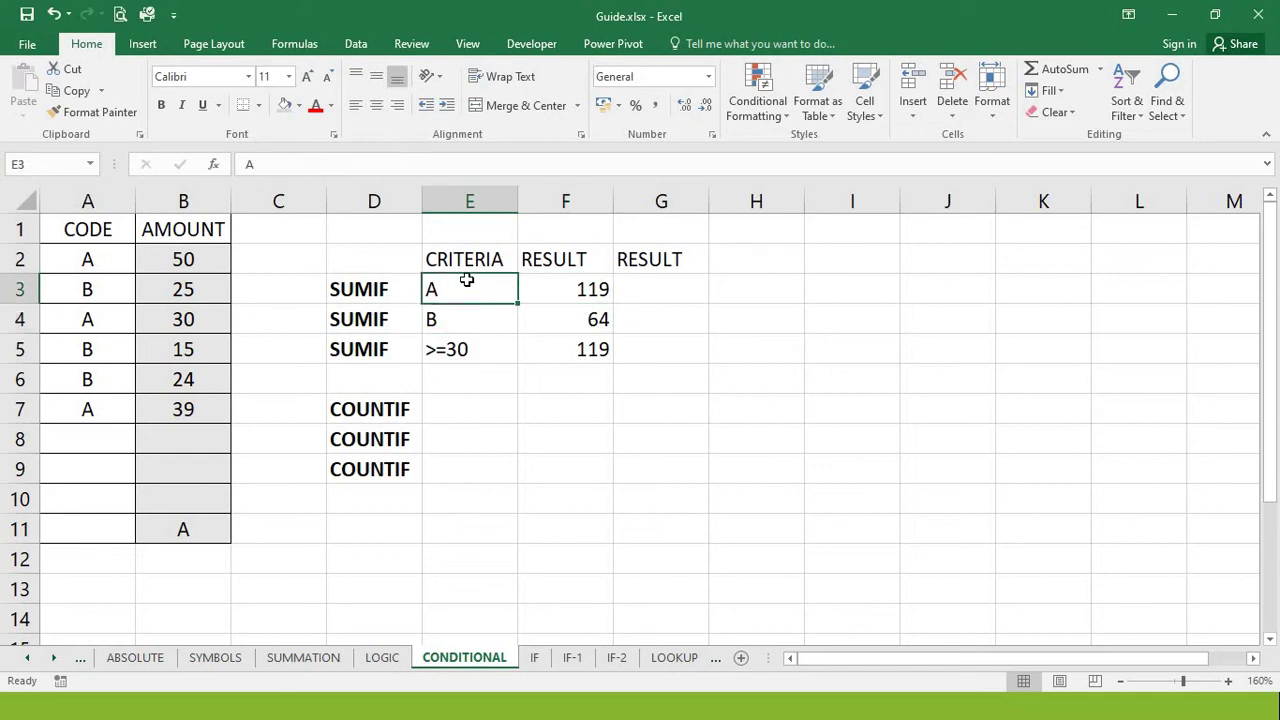
key("Down")
key("Down")
key("Up")
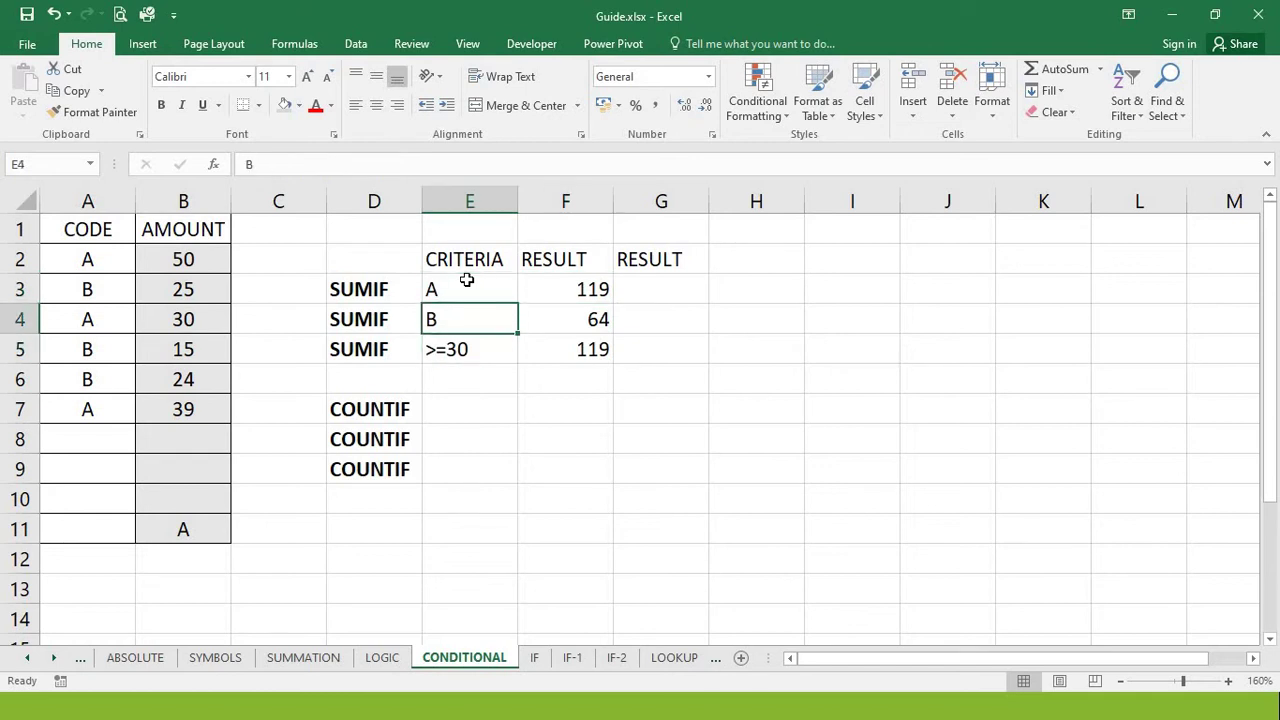
left_click(573, 297)
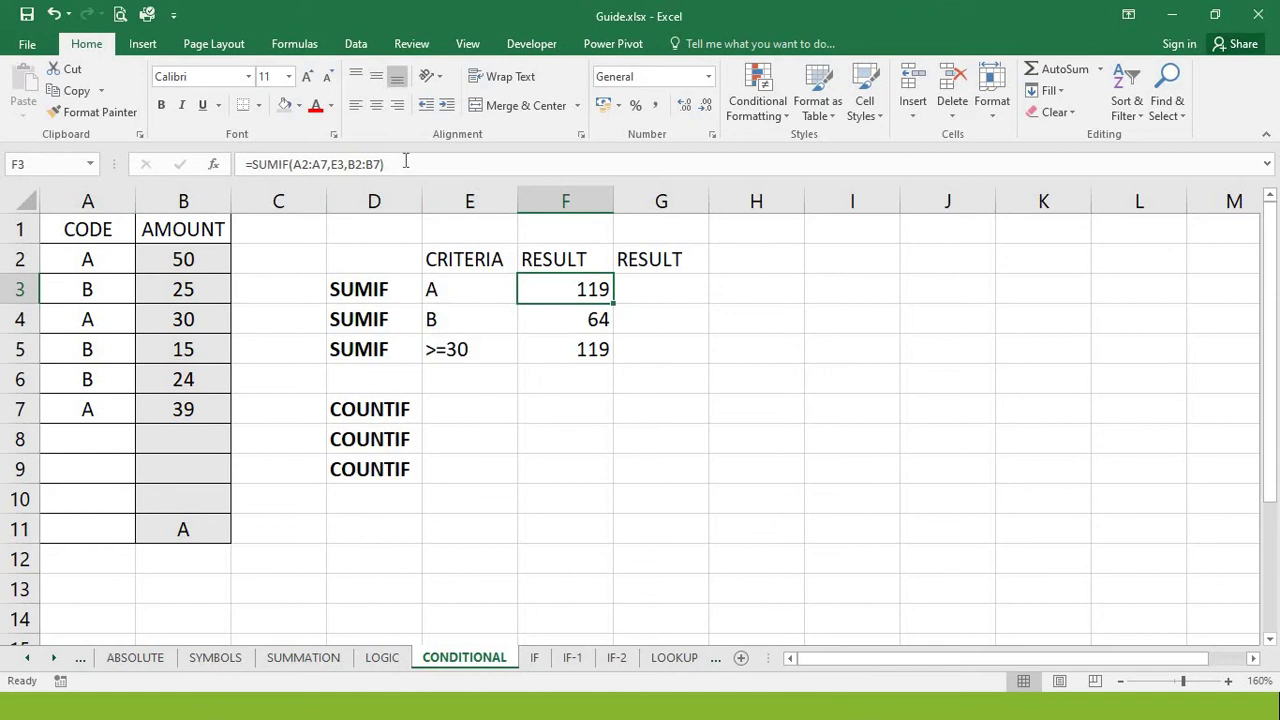
left_click_drag(408, 164, 232, 157)
key("ctrl+c")
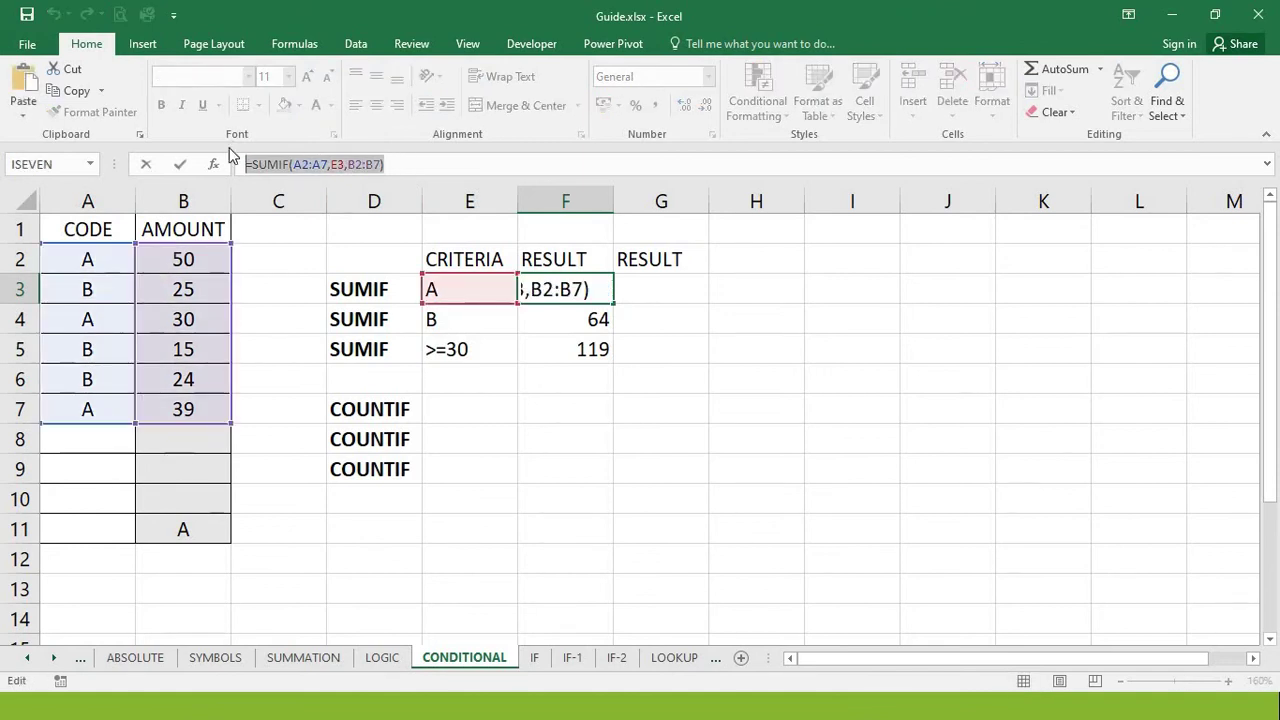
key("Escape")
left_click(622, 281)
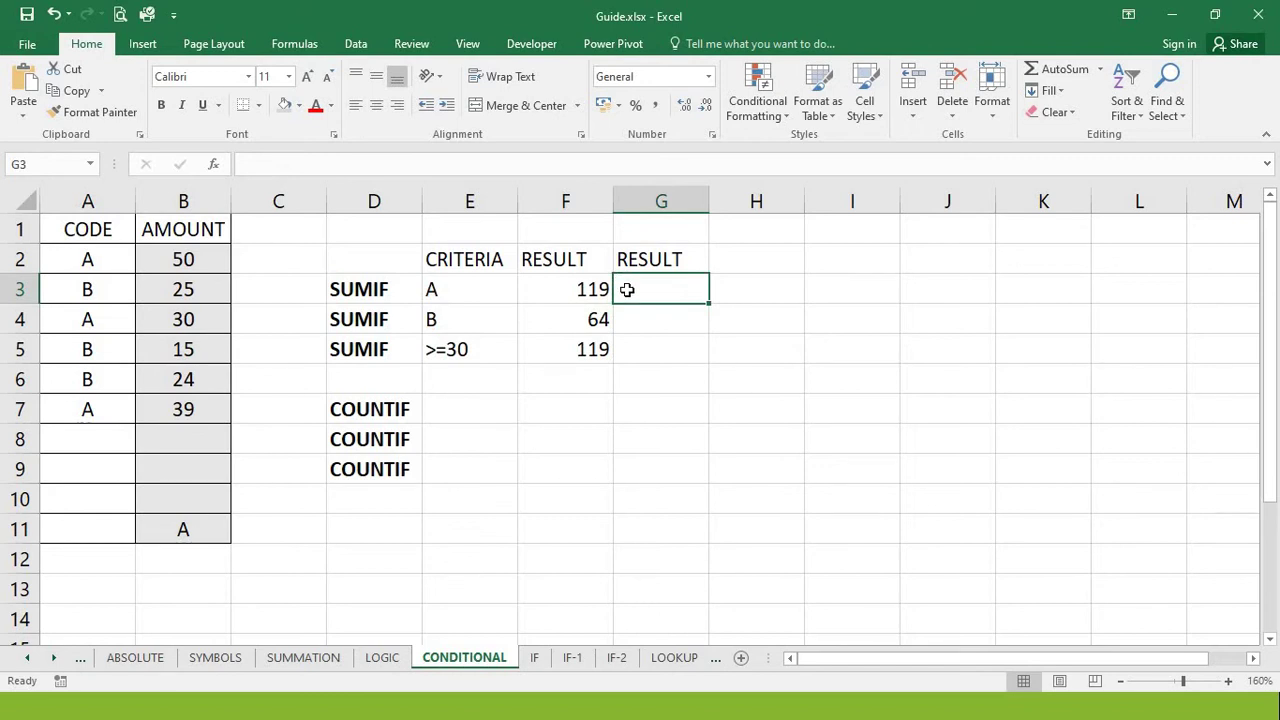
right_click(625, 286)
left_click(668, 376)
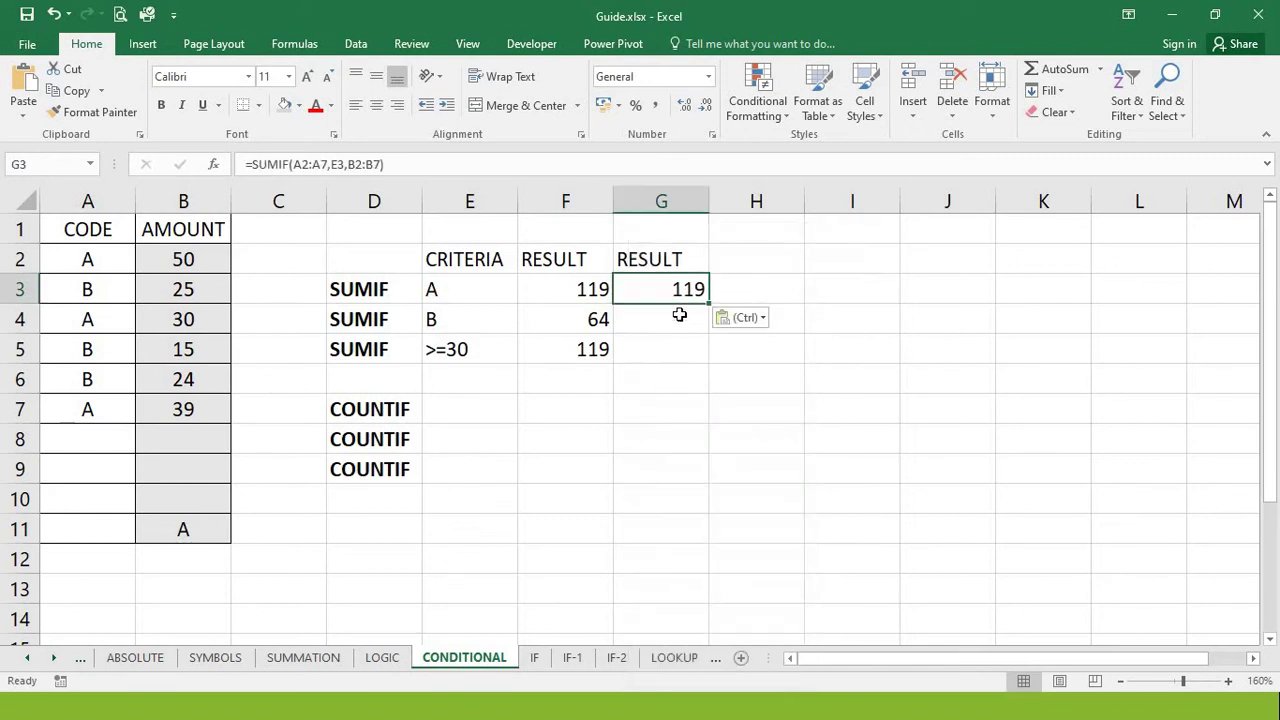
Replace E3 in G3's SUMIF criterion with A, which returns 0
double_click(660, 283)
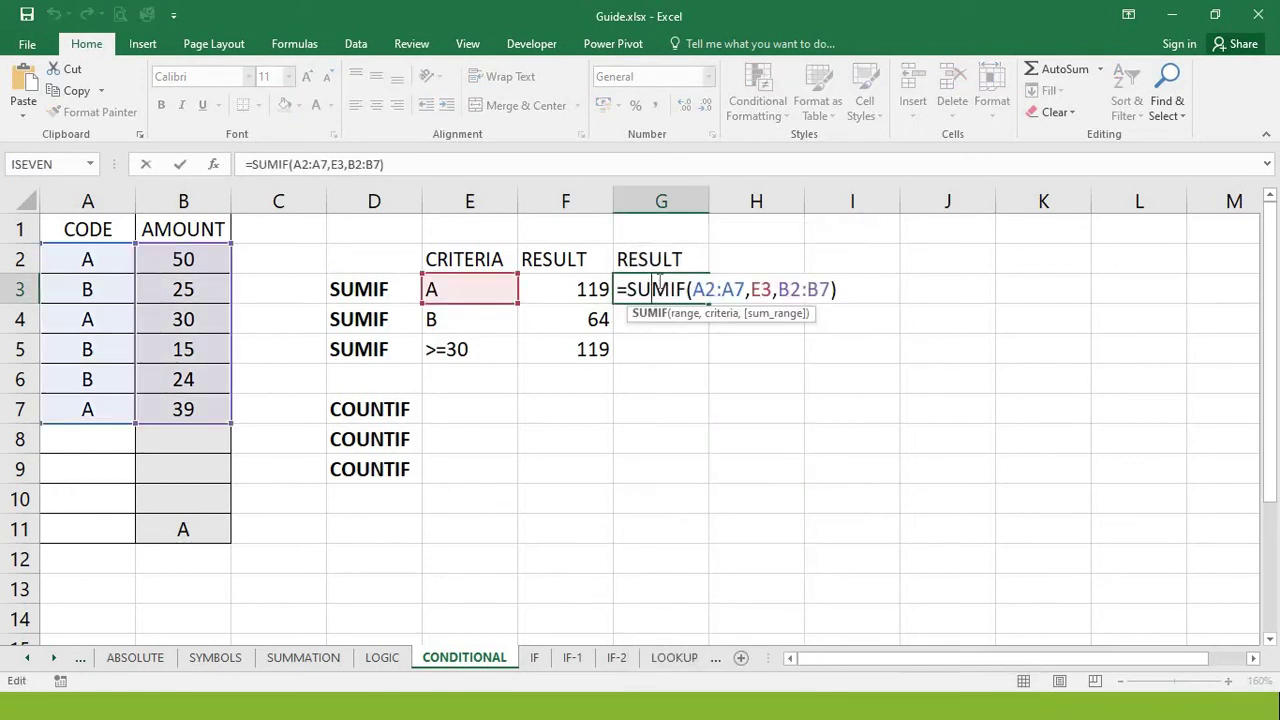
left_click(766, 289)
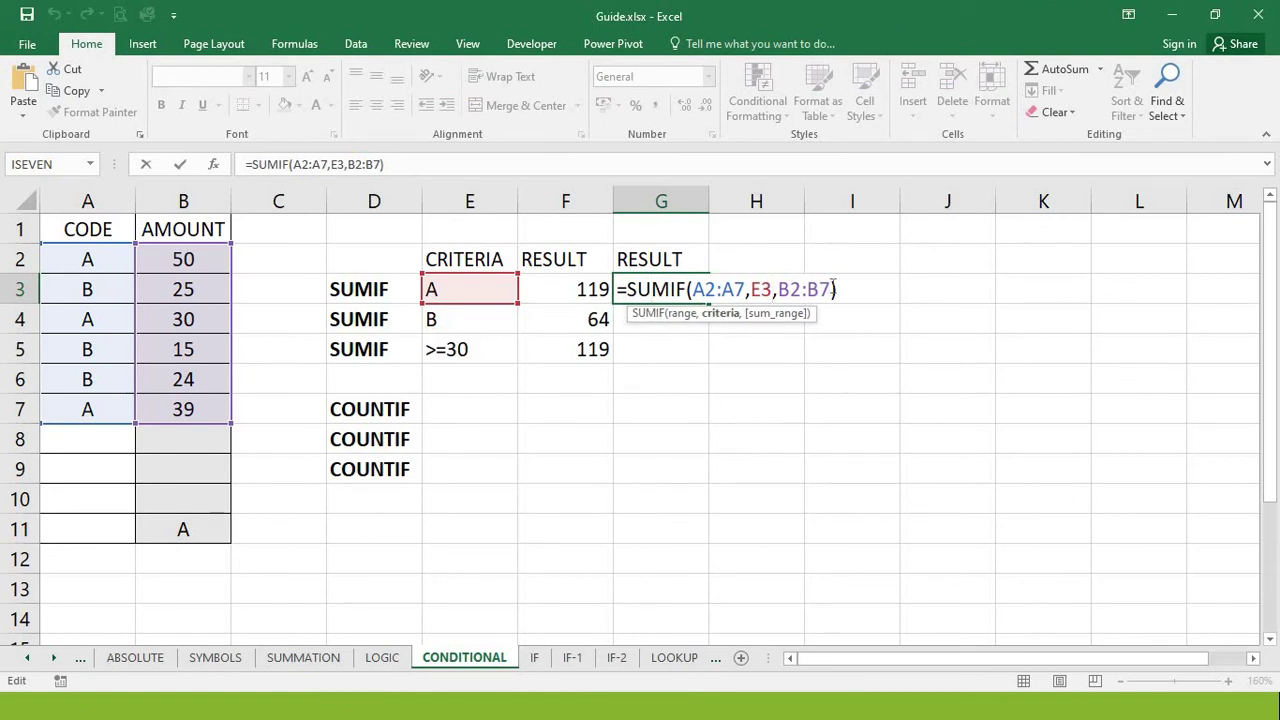
key("BackSpace")
key("BackSpace")
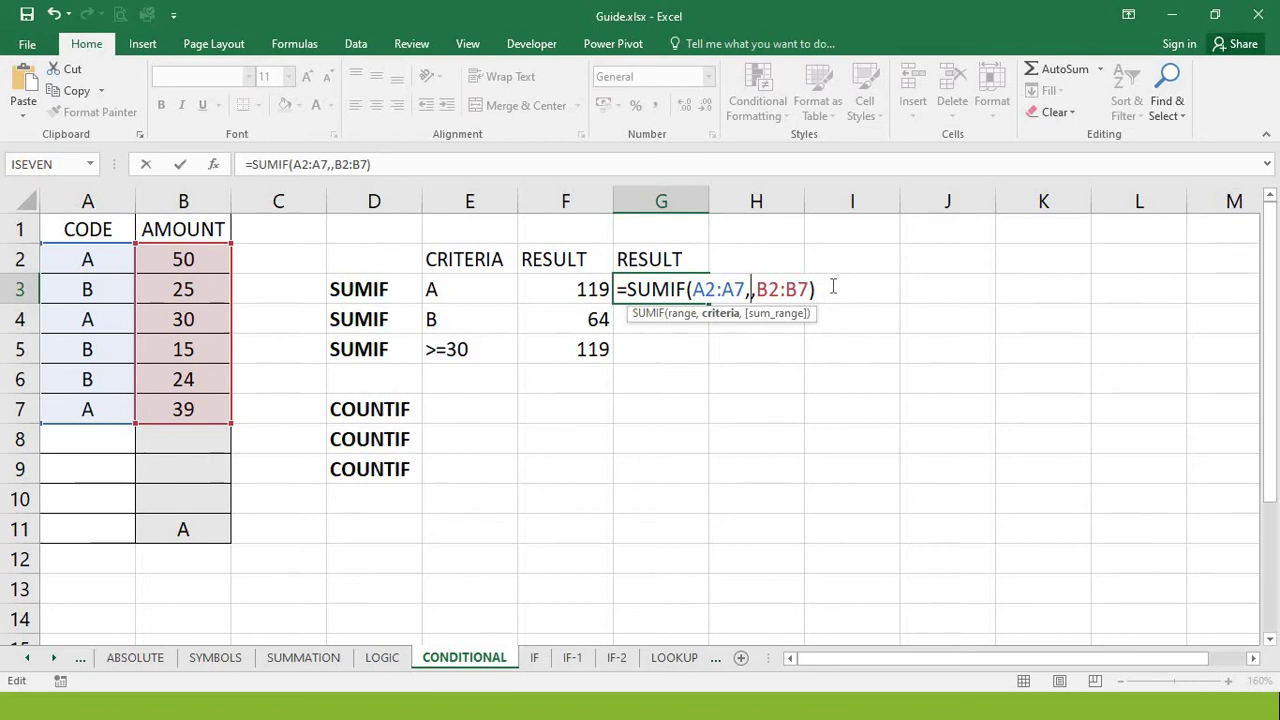
type("A")
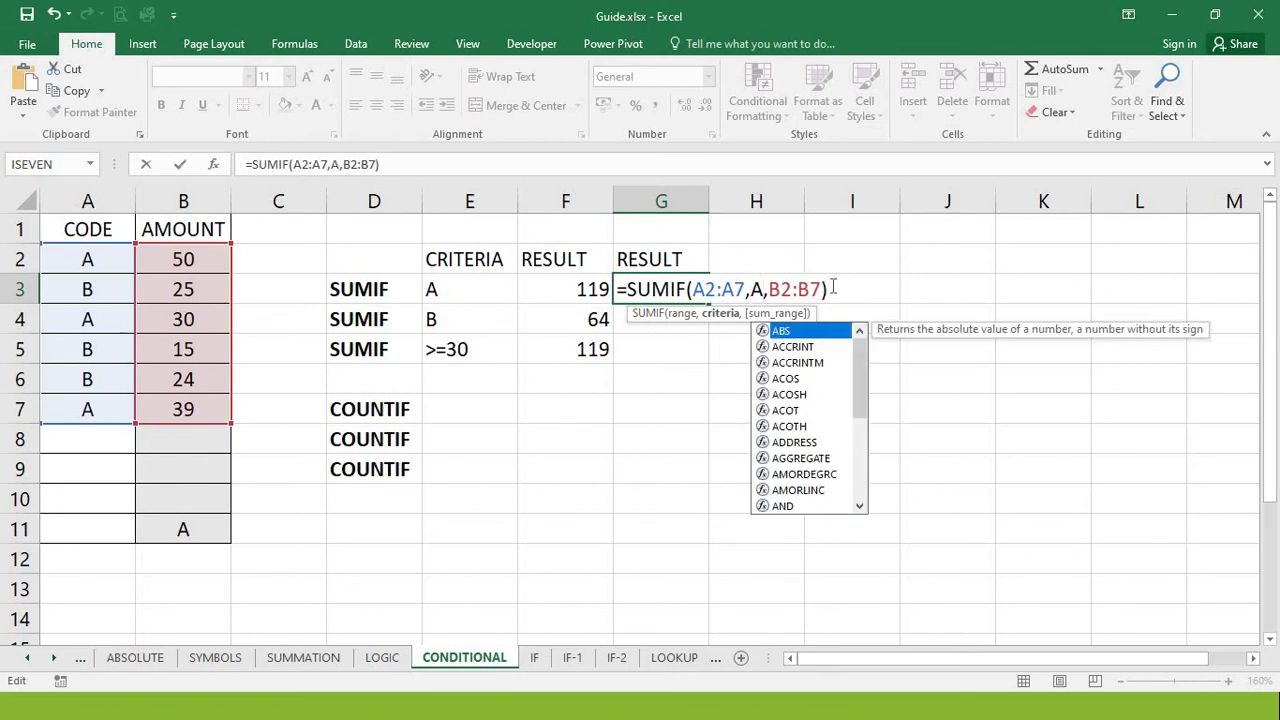
key("Return")
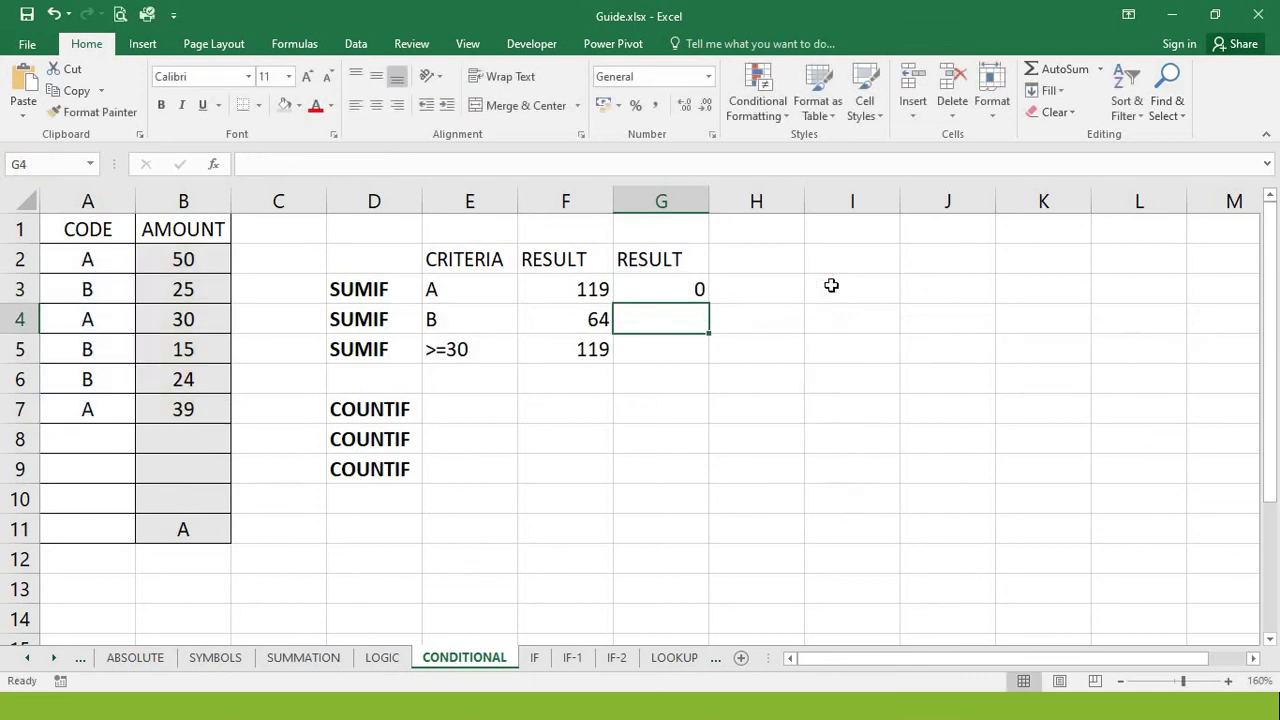
key("Up")
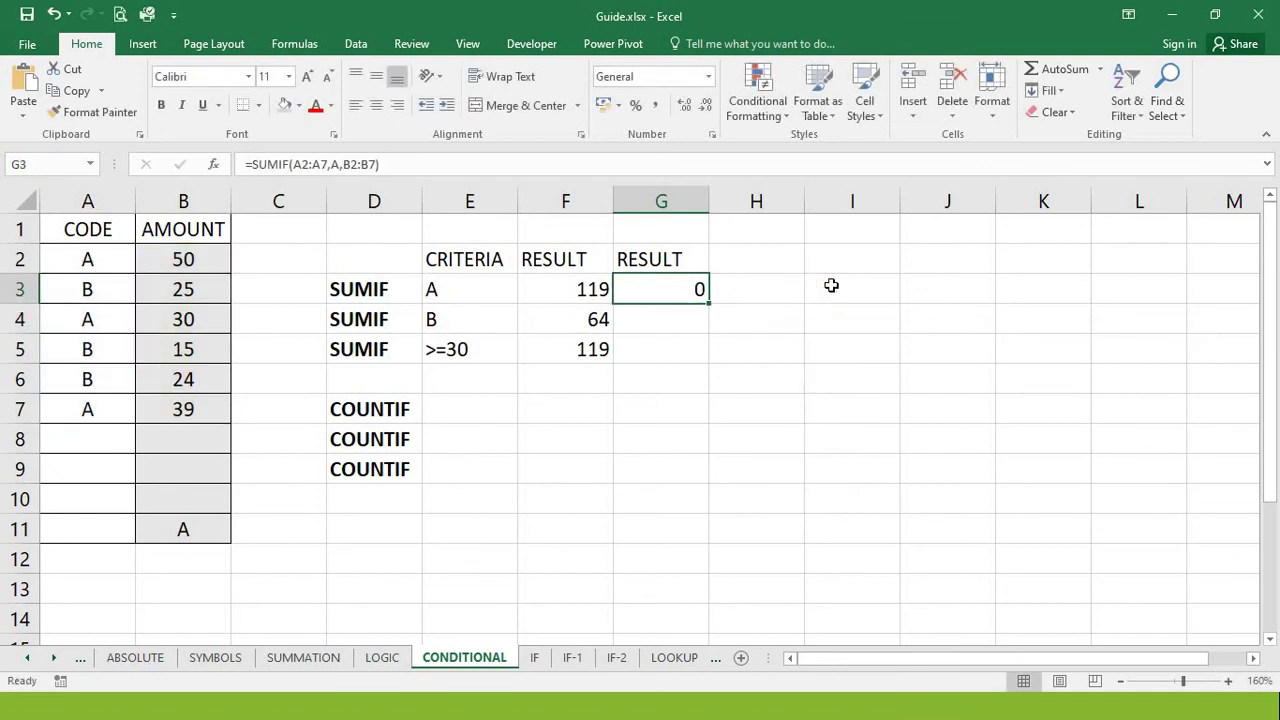
Wrap the criterion in quotes so G3 uses "A" and returns 119
left_click(436, 164)
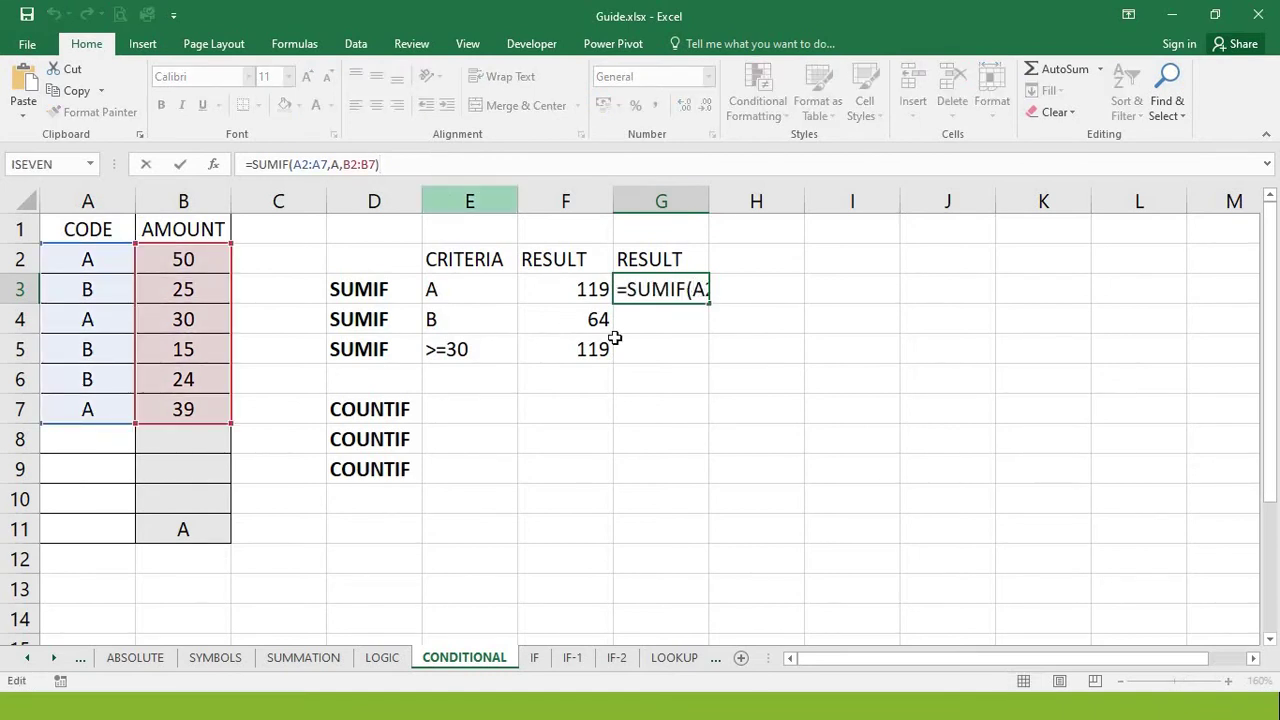
left_click(760, 289)
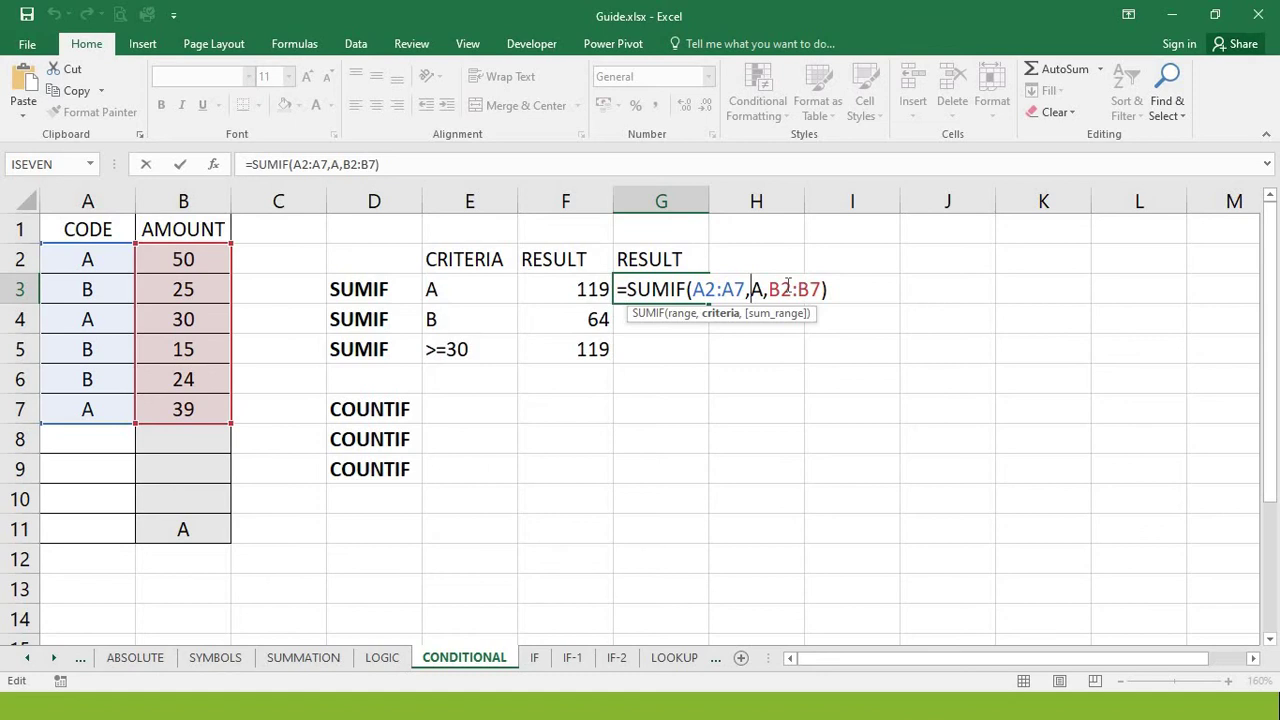
type("\"")
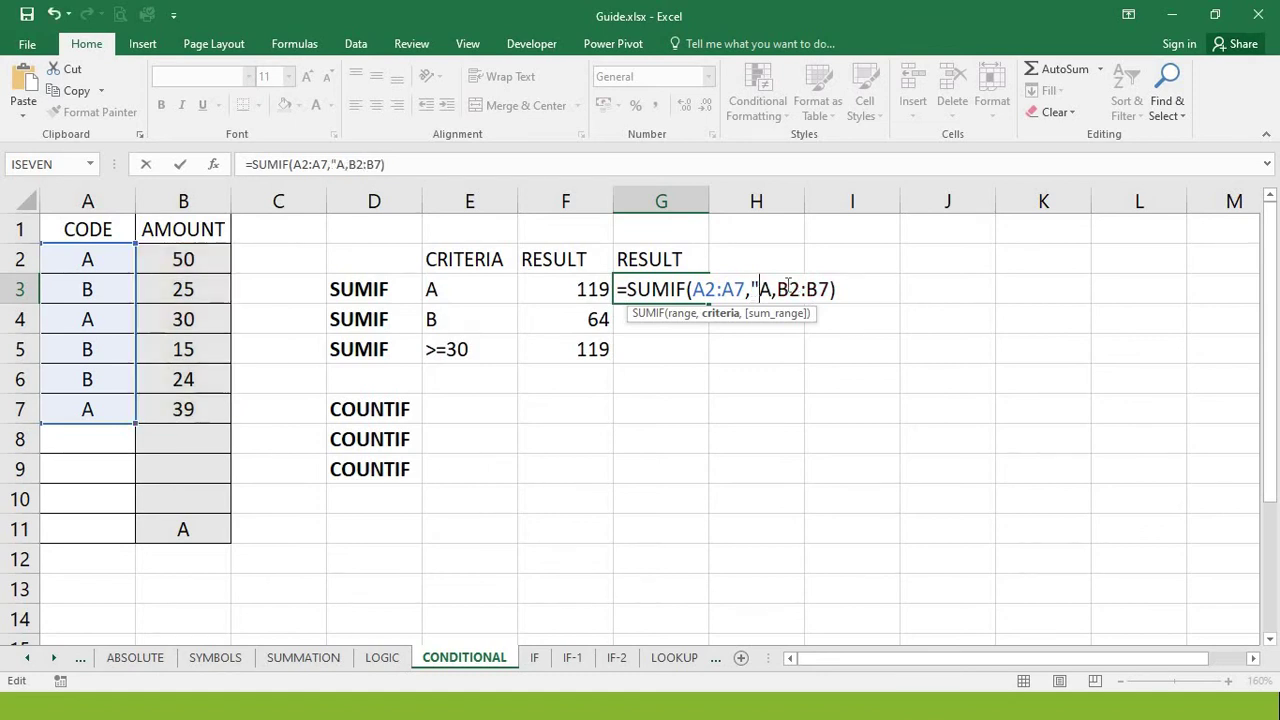
left_click(771, 289)
type("\"")
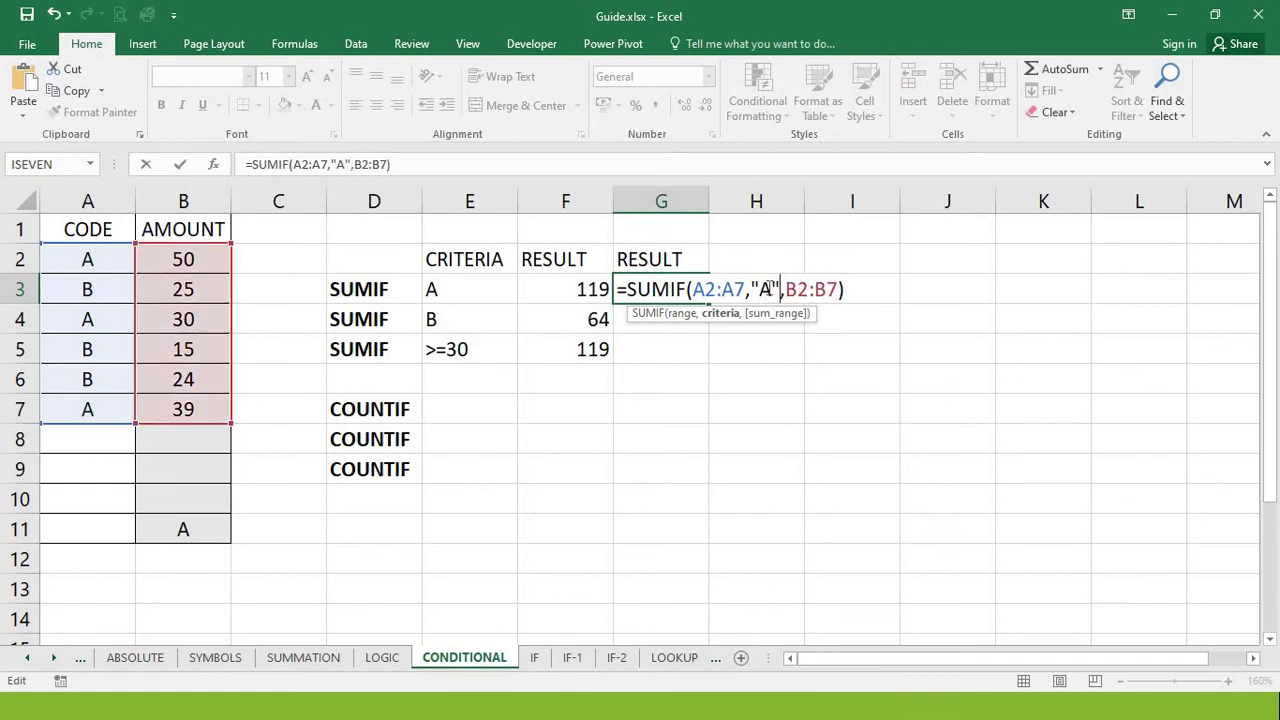
key("Return")
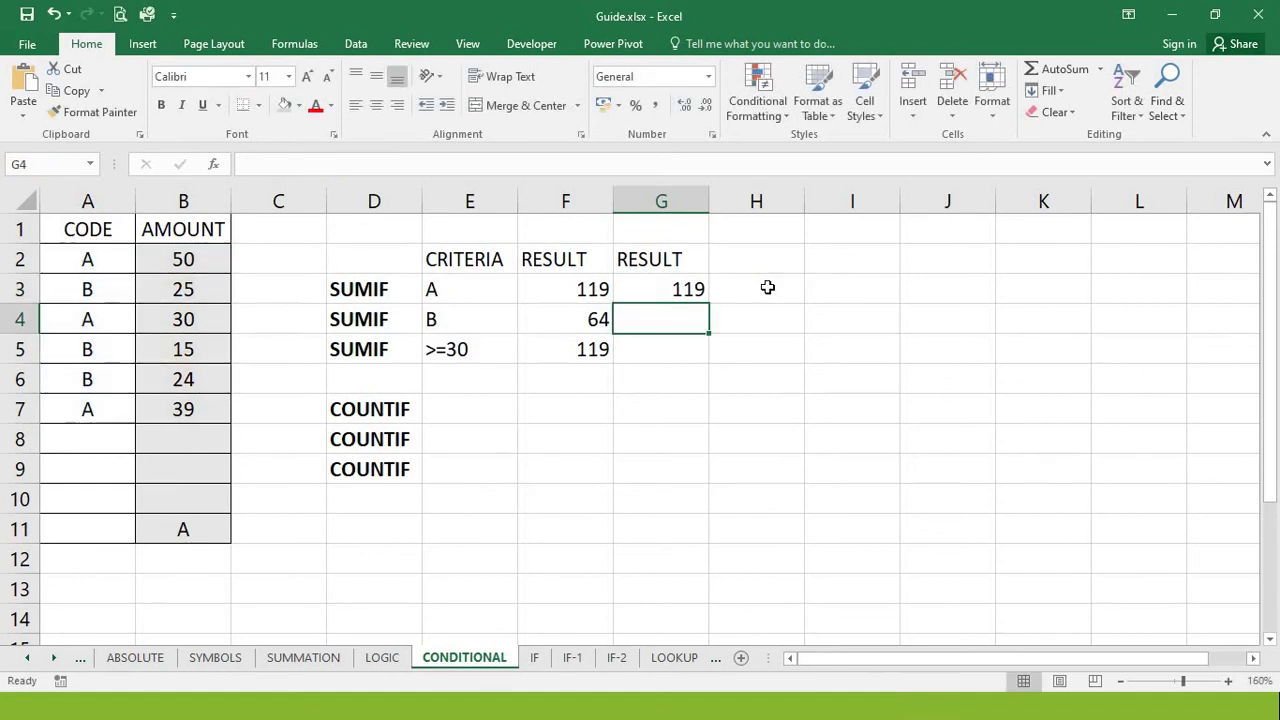
Copy F4's SUMIF formula text from the formula bar
left_click(689, 287)
left_click(597, 319)
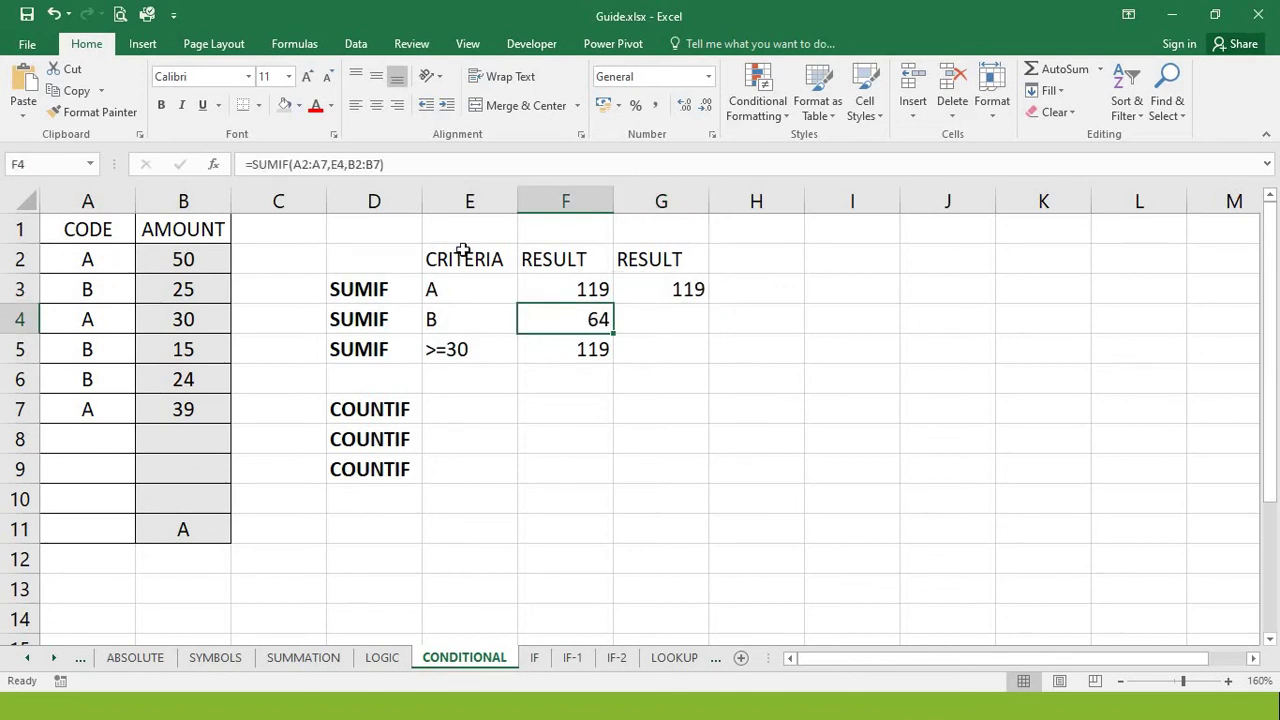
left_click_drag(420, 164, 221, 163)
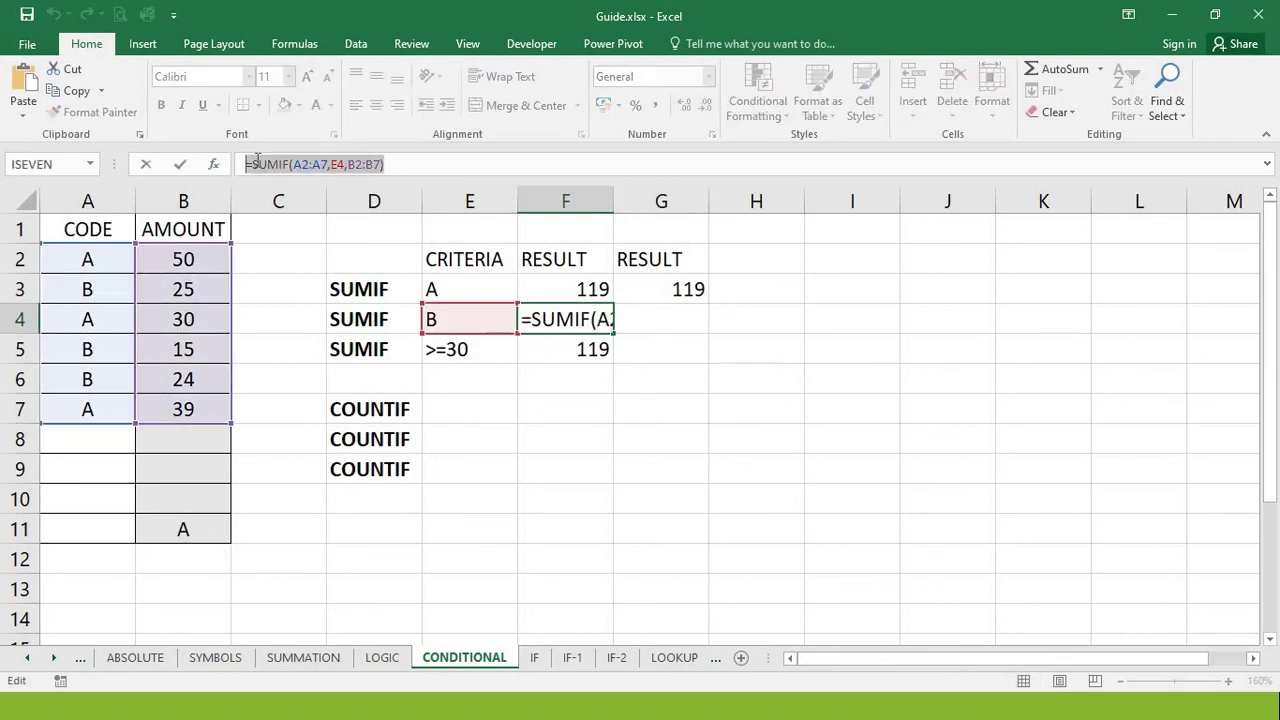
right_click(258, 165)
left_click(294, 204)
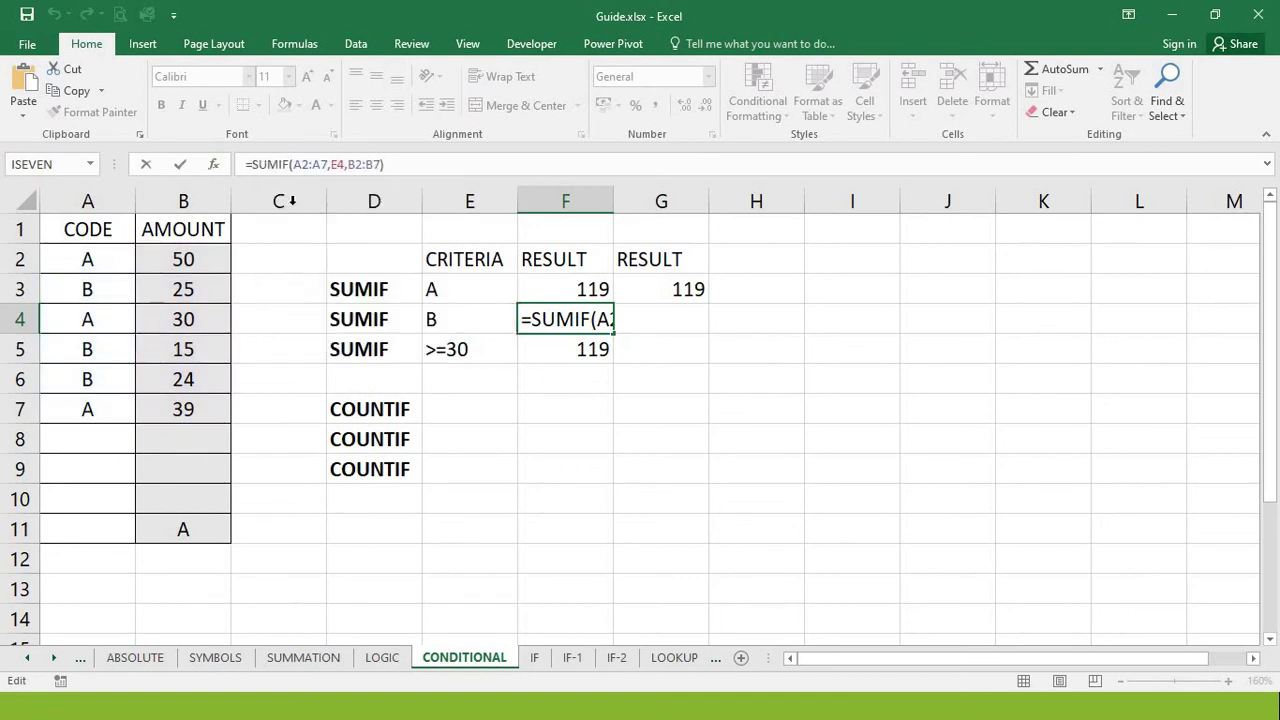
key("Escape")
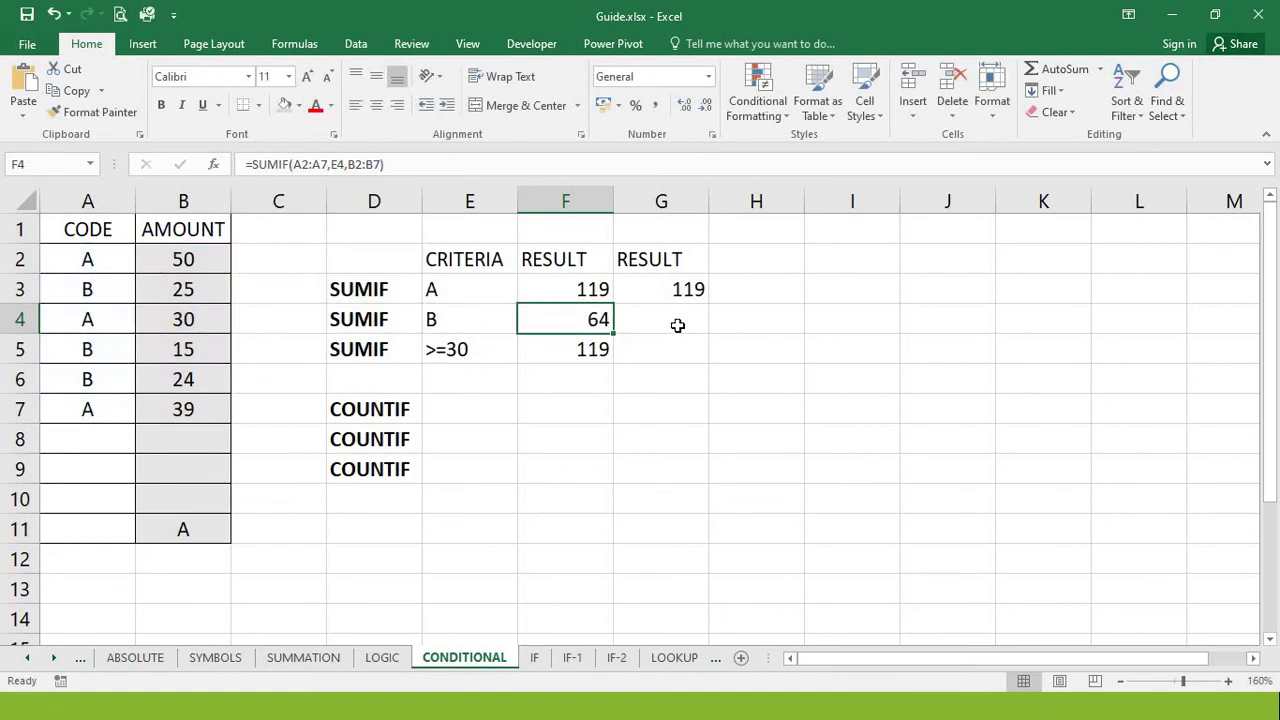
Paste the formula into G4 and replace E4 with "B", returning 64
double_click(677, 325)
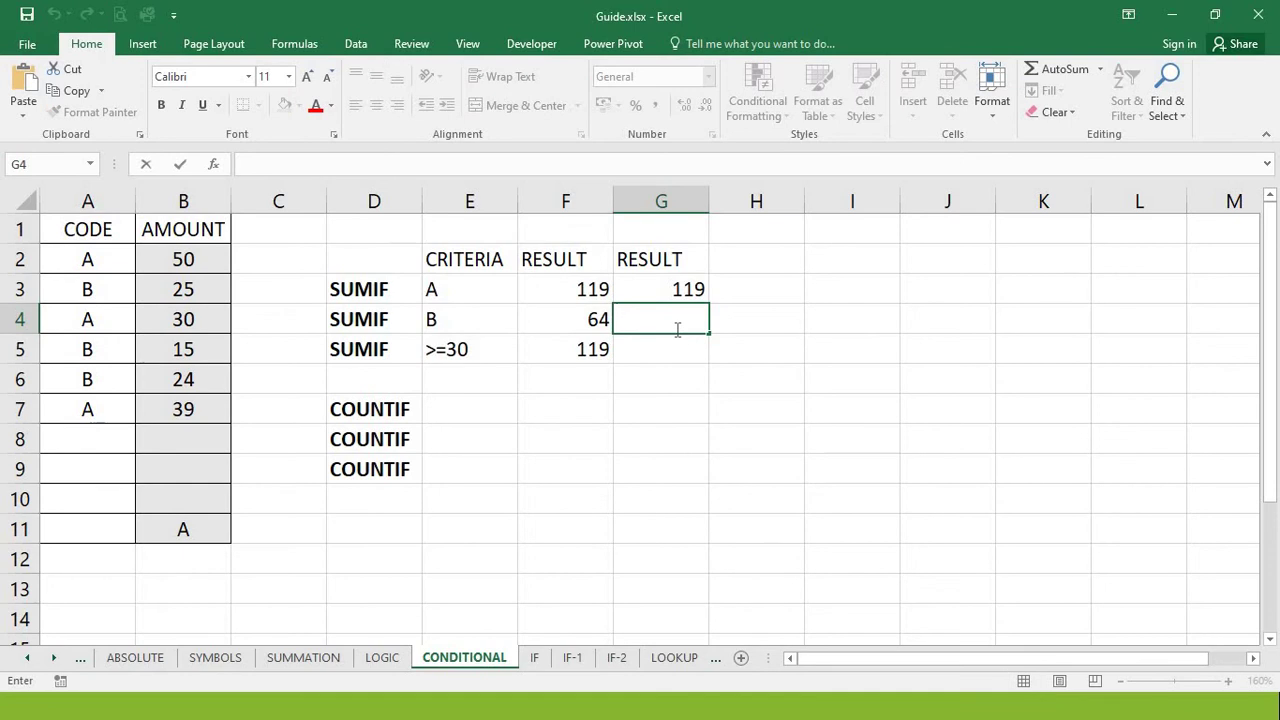
right_click(677, 328)
left_click(720, 410)
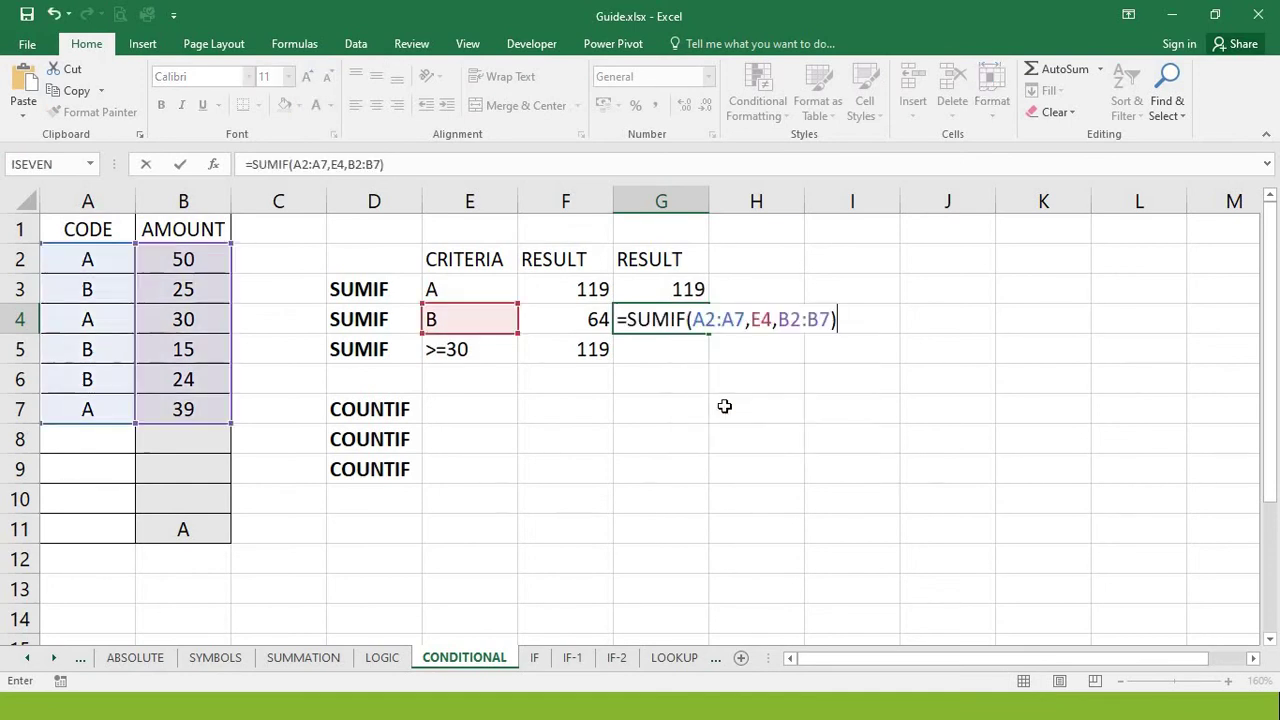
left_click(777, 318)
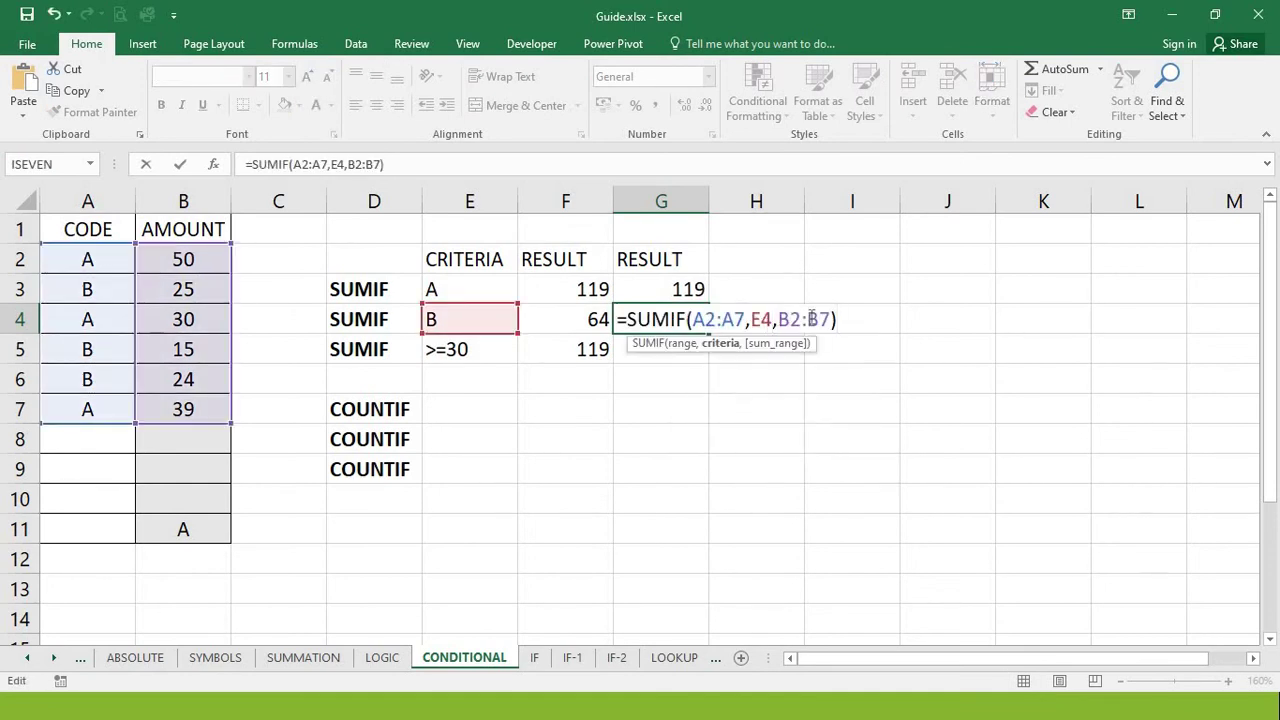
key("BackSpace")
key("BackSpace")
type("\"")
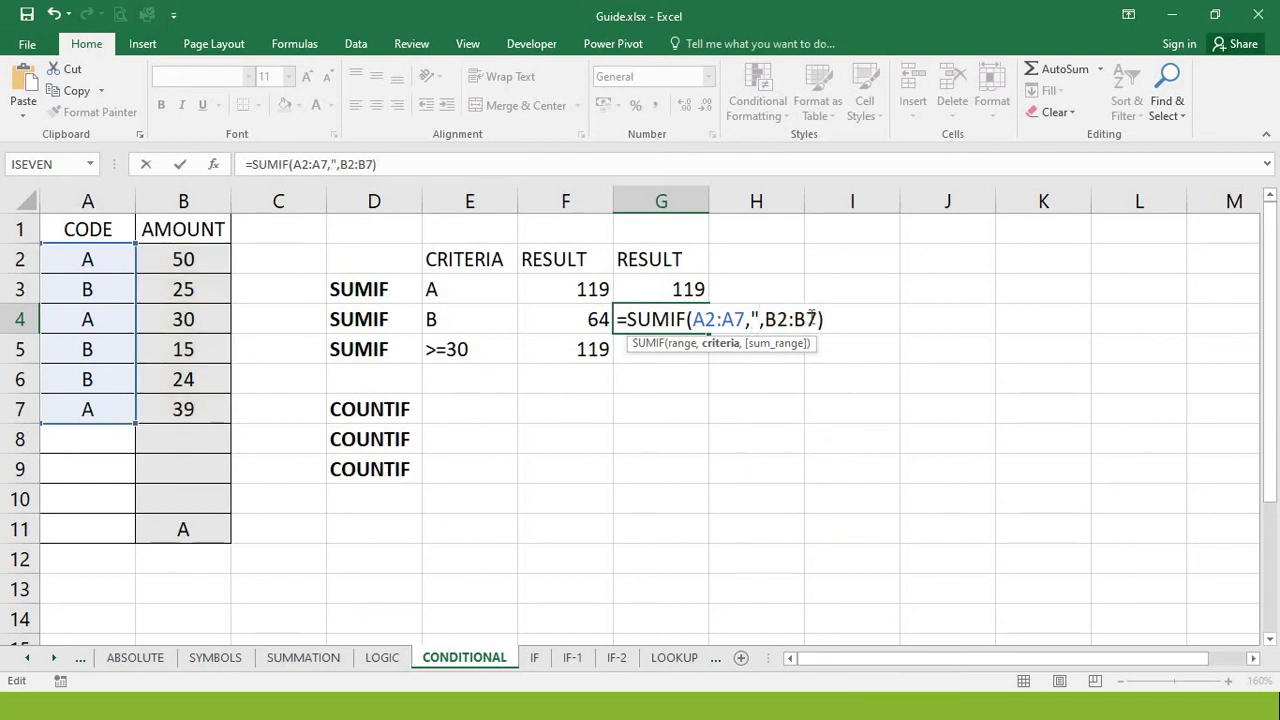
type("B\"")
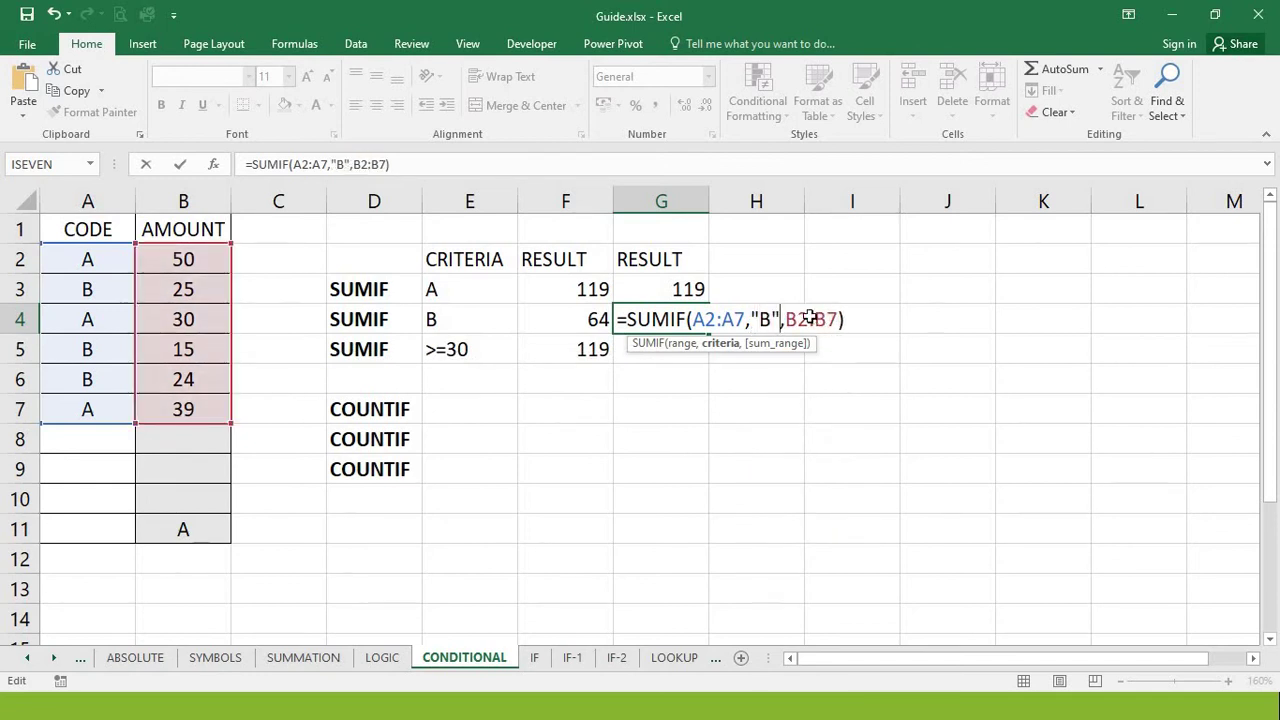
key("Return")
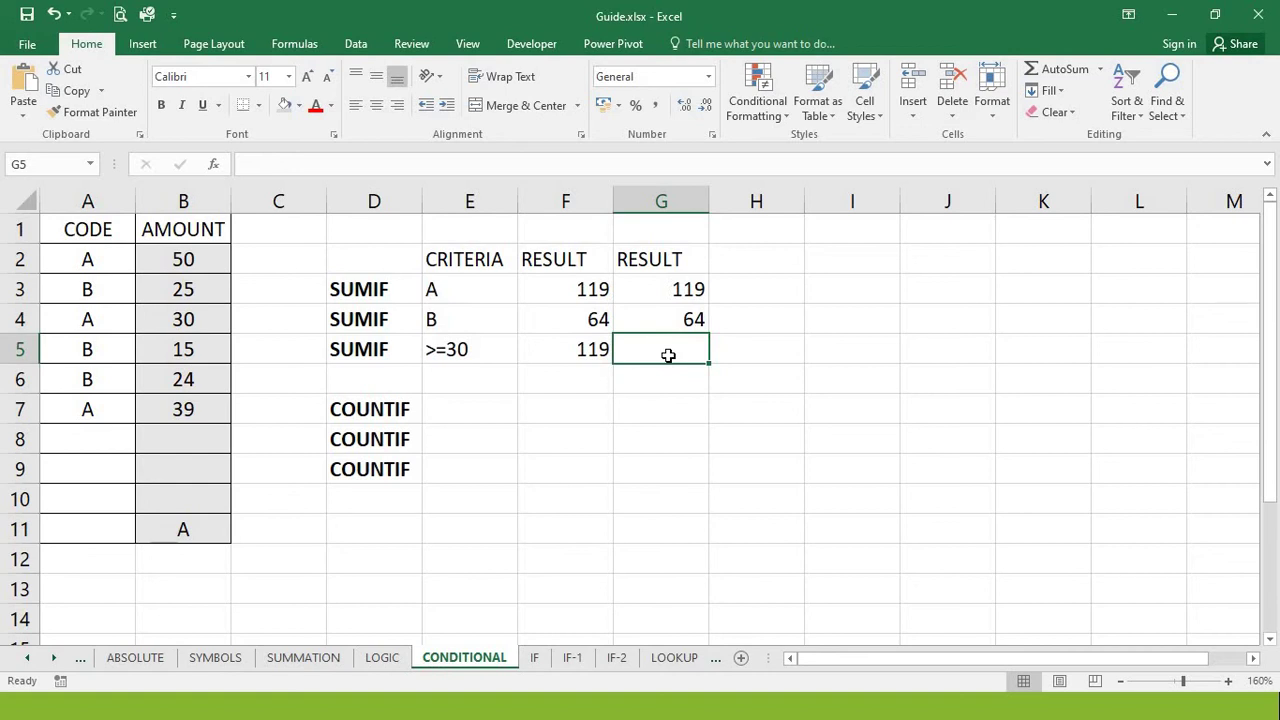
Copy F5's SUMIF formula text and paste it into G5
left_click(601, 342)
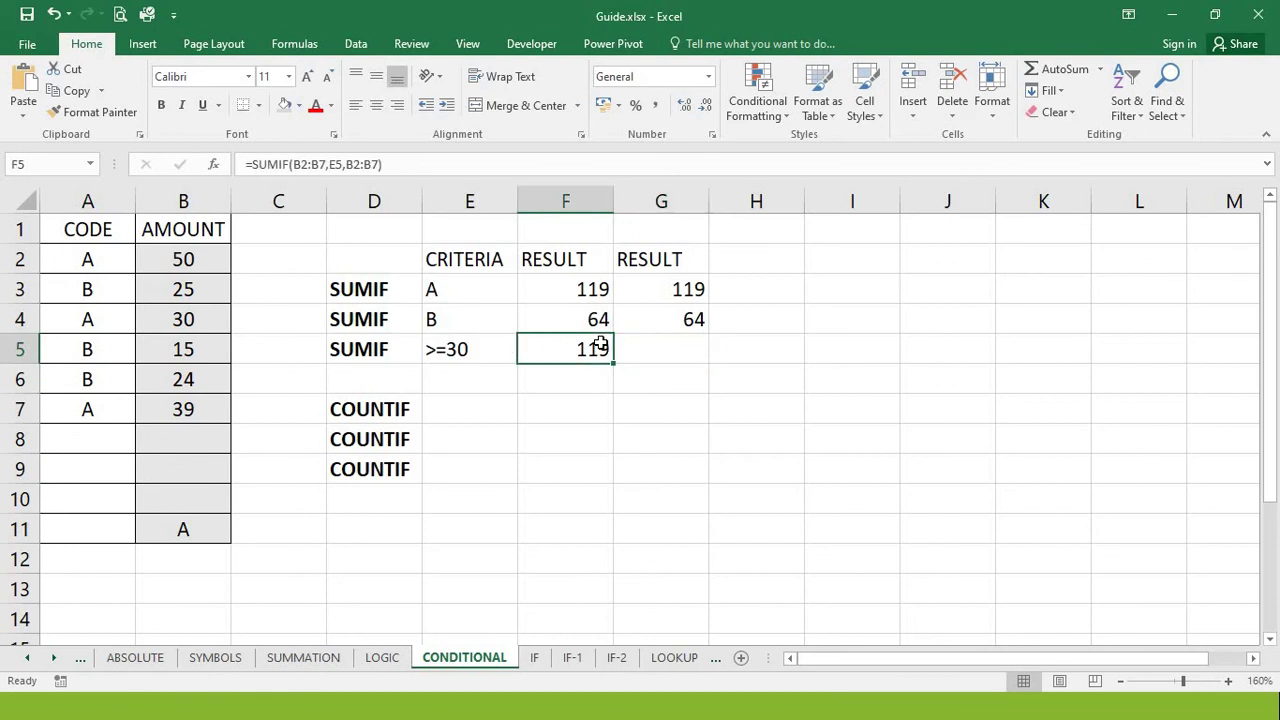
left_click_drag(420, 163, 236, 165)
key("ctrl+c")
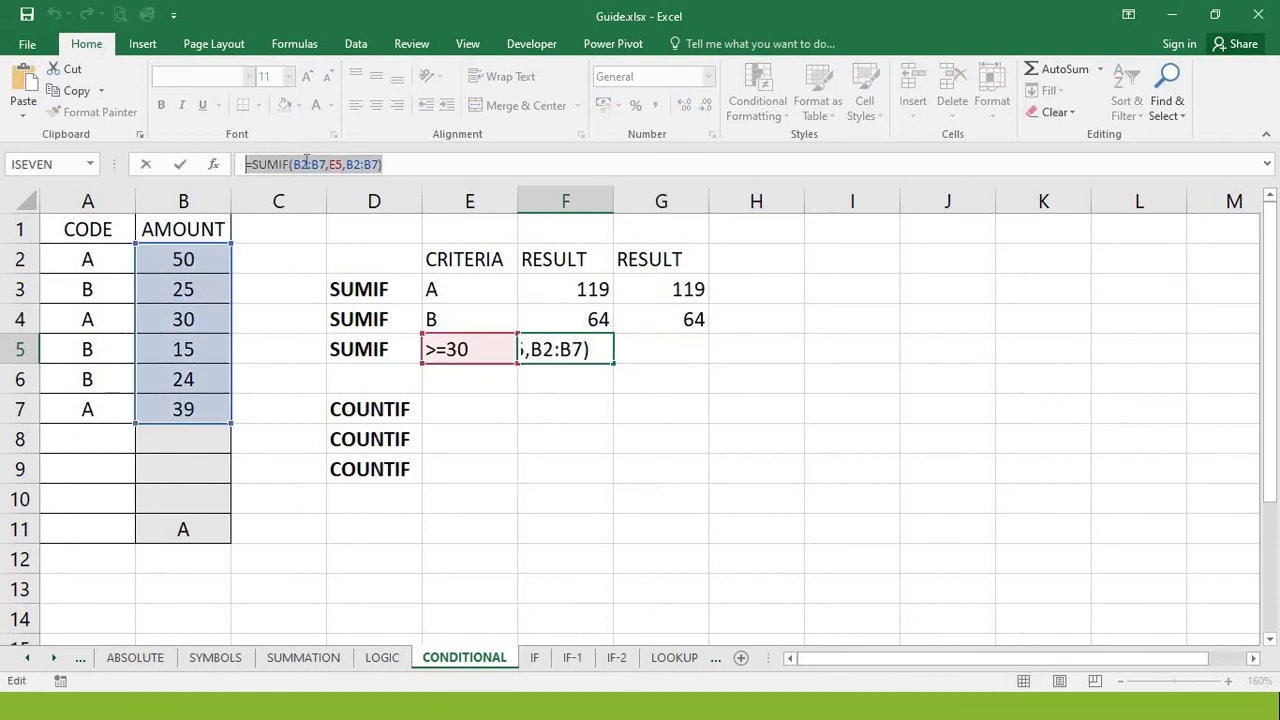
key("Escape")
double_click(657, 354)
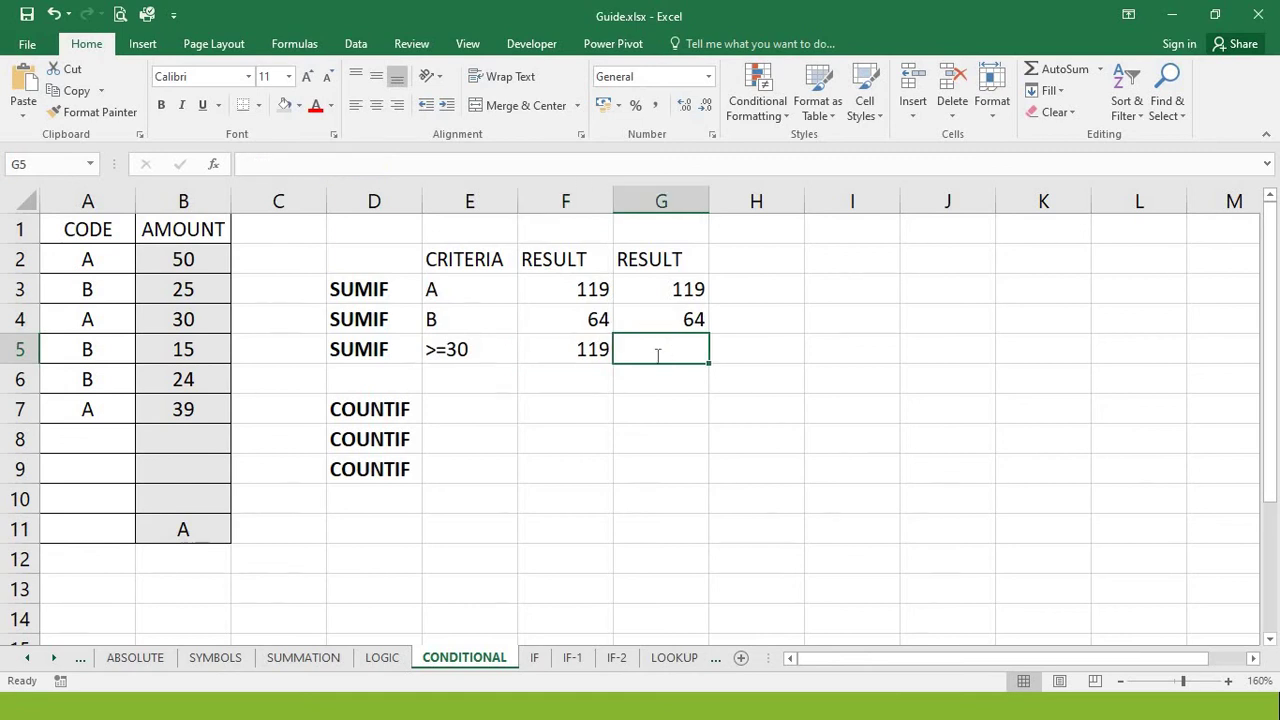
right_click(658, 356)
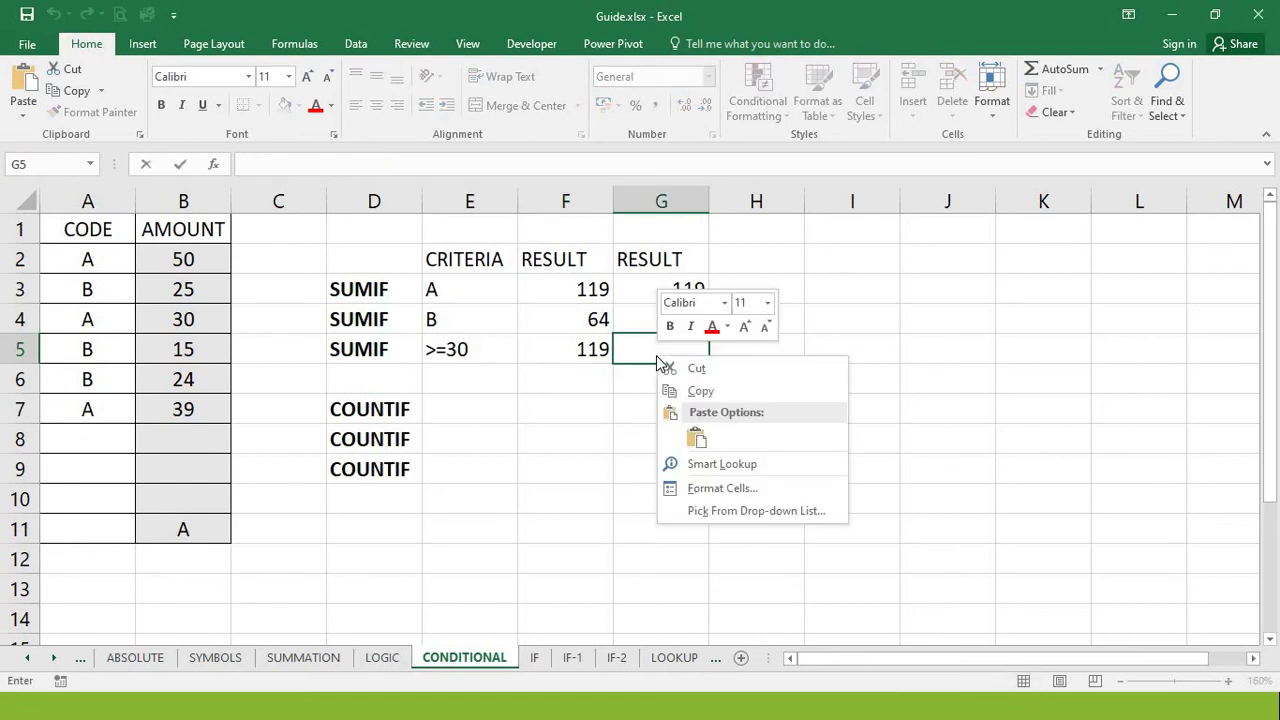
left_click(695, 437)
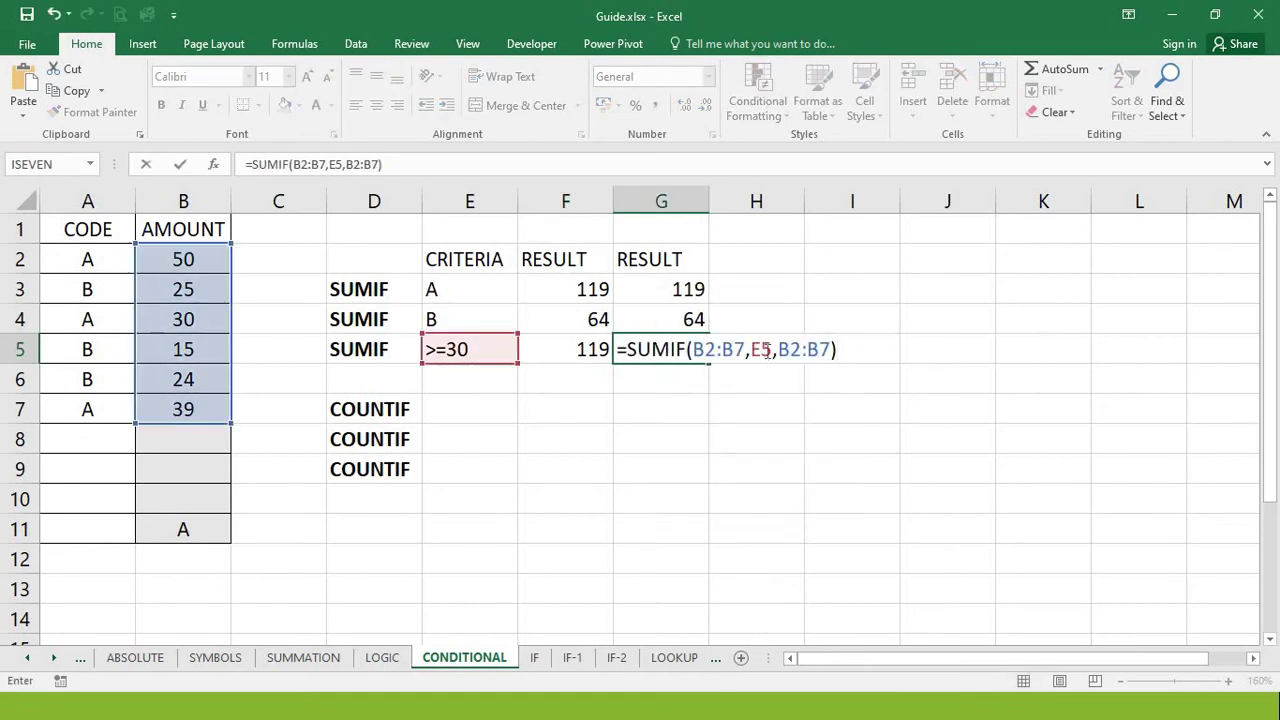
Replace E5 with ">=30" in G5's formula, returning 119
left_click(762, 349)
key("Delete")
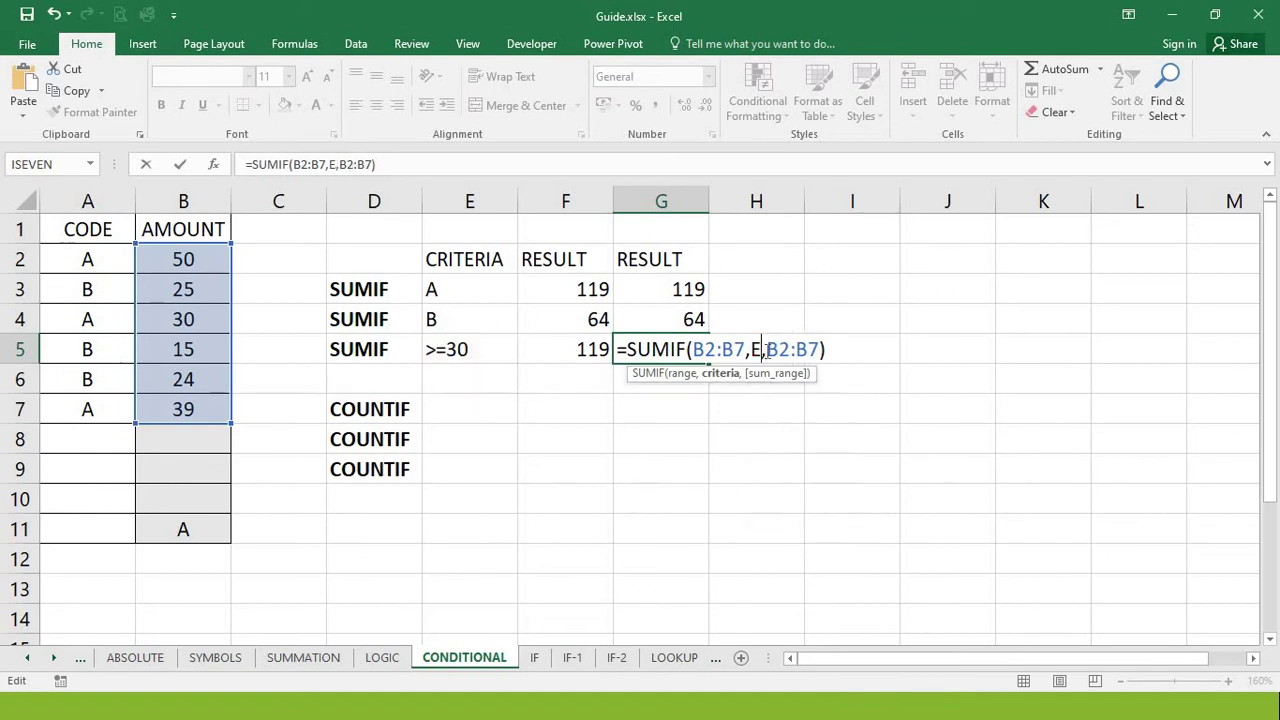
key("BackSpace")
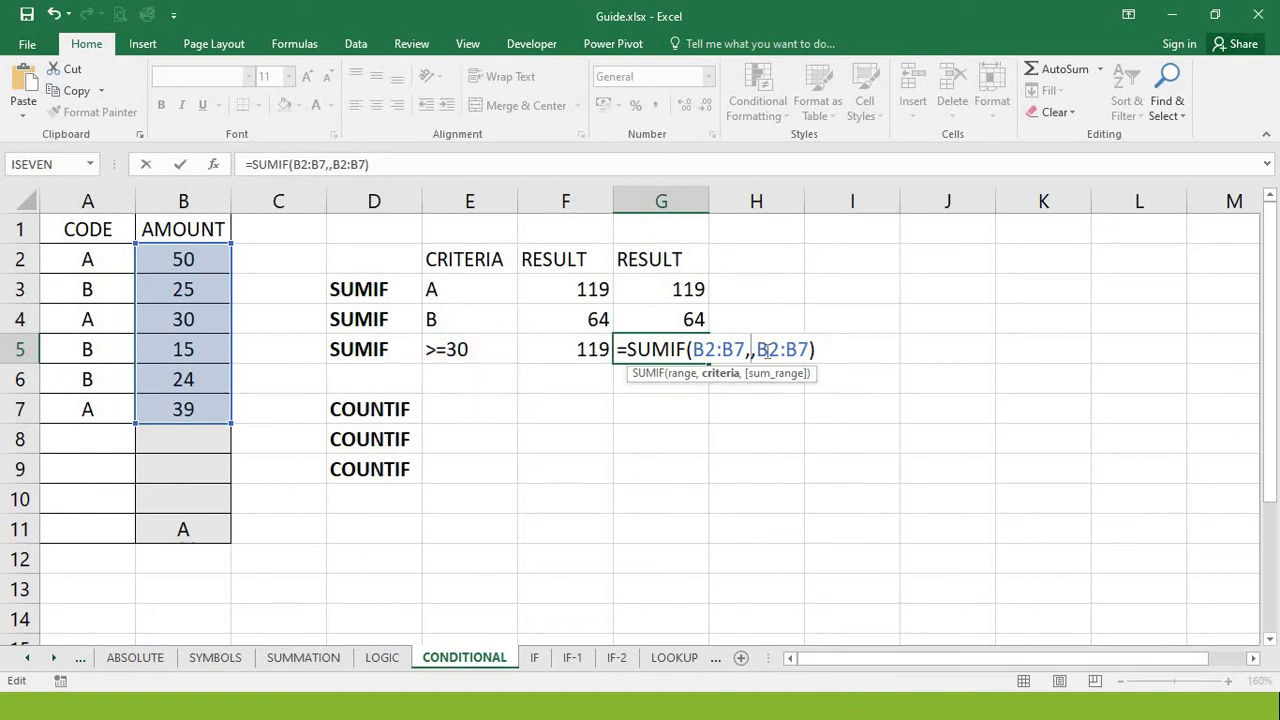
type("\"")
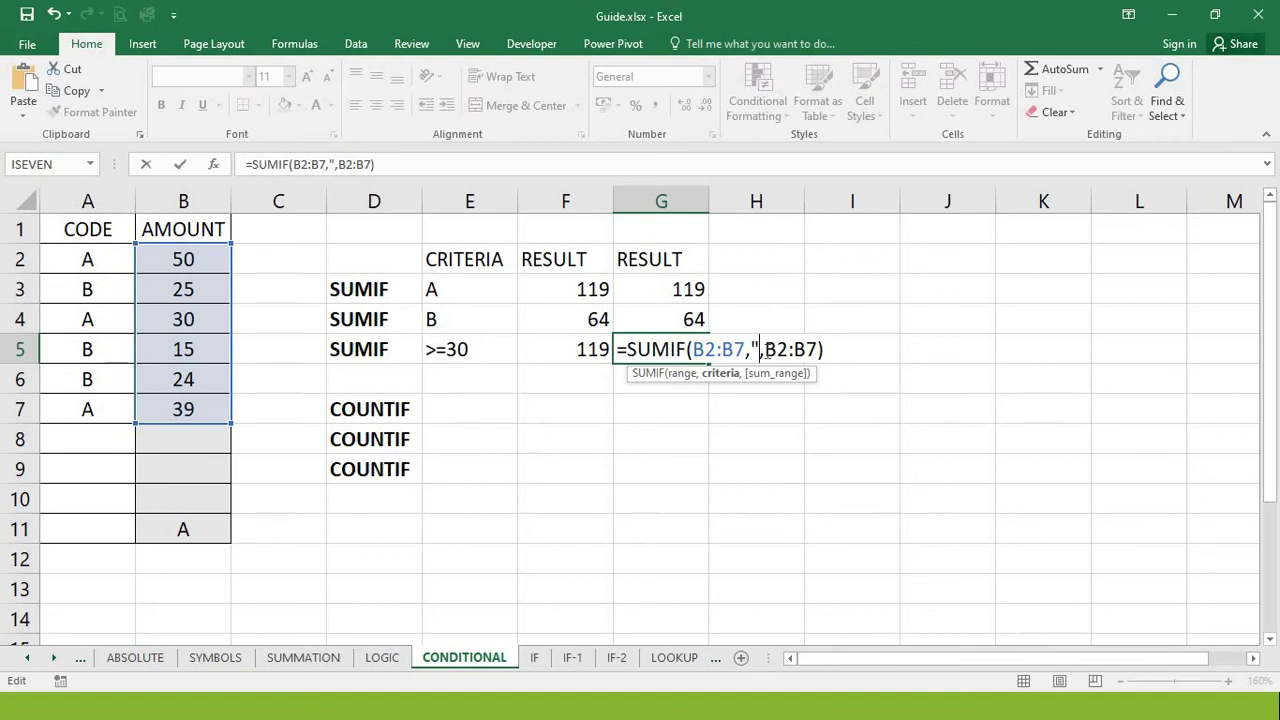
type(">=")
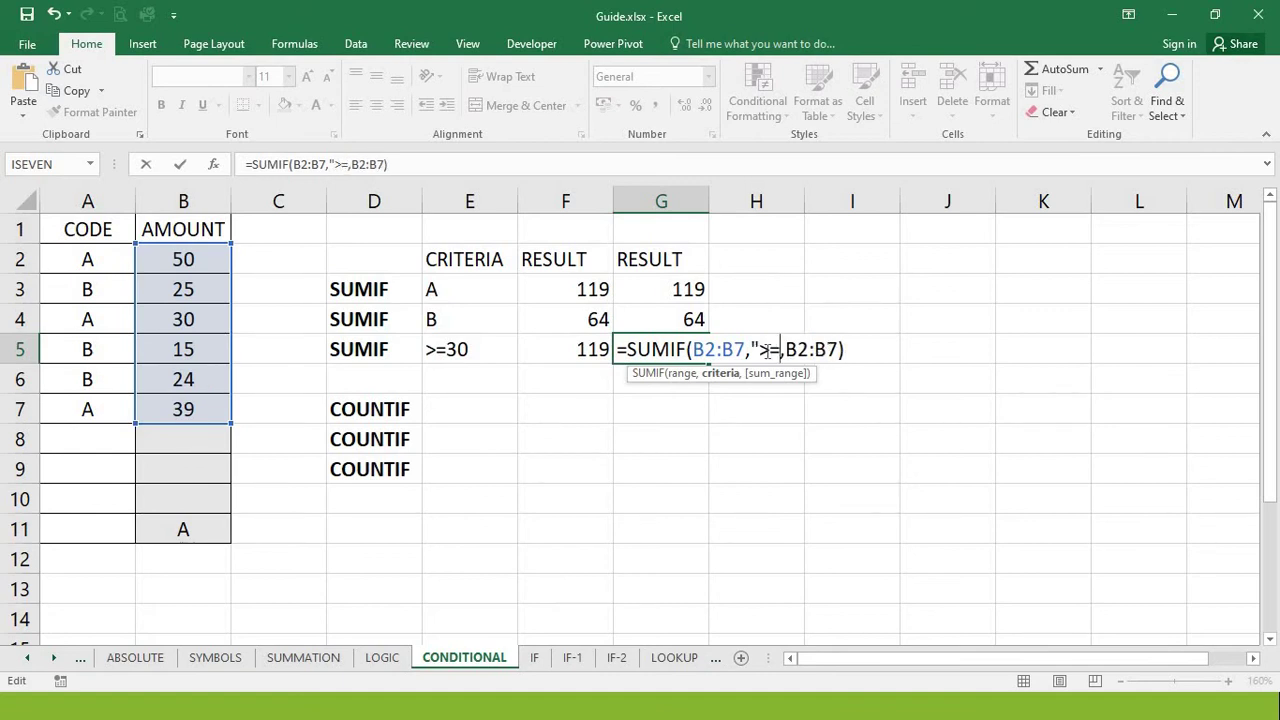
type("30\"")
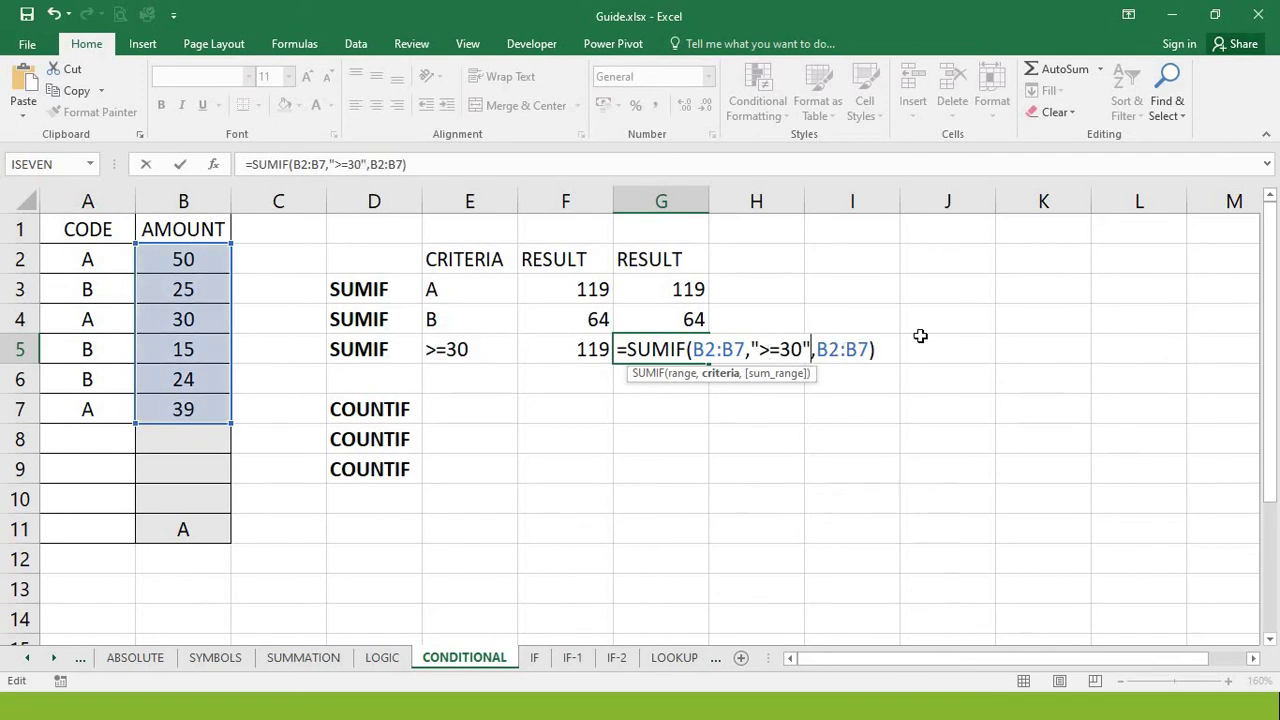
key("Return")
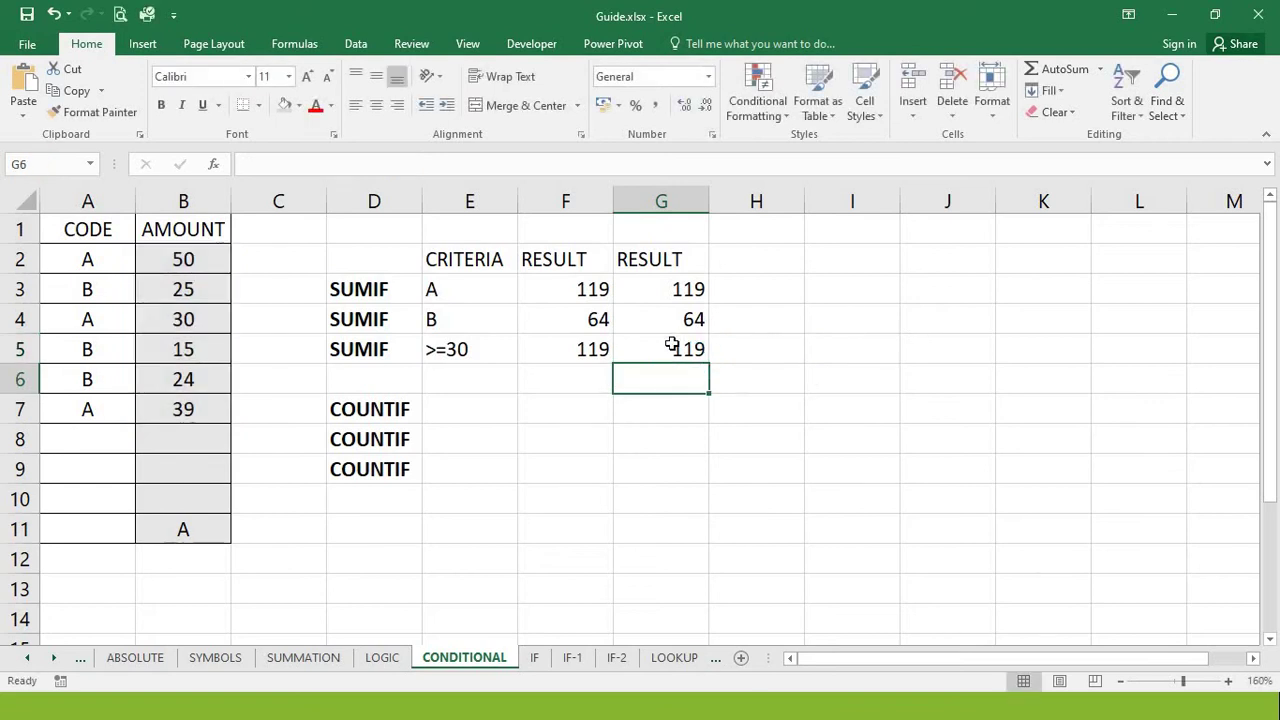
left_click(671, 345)
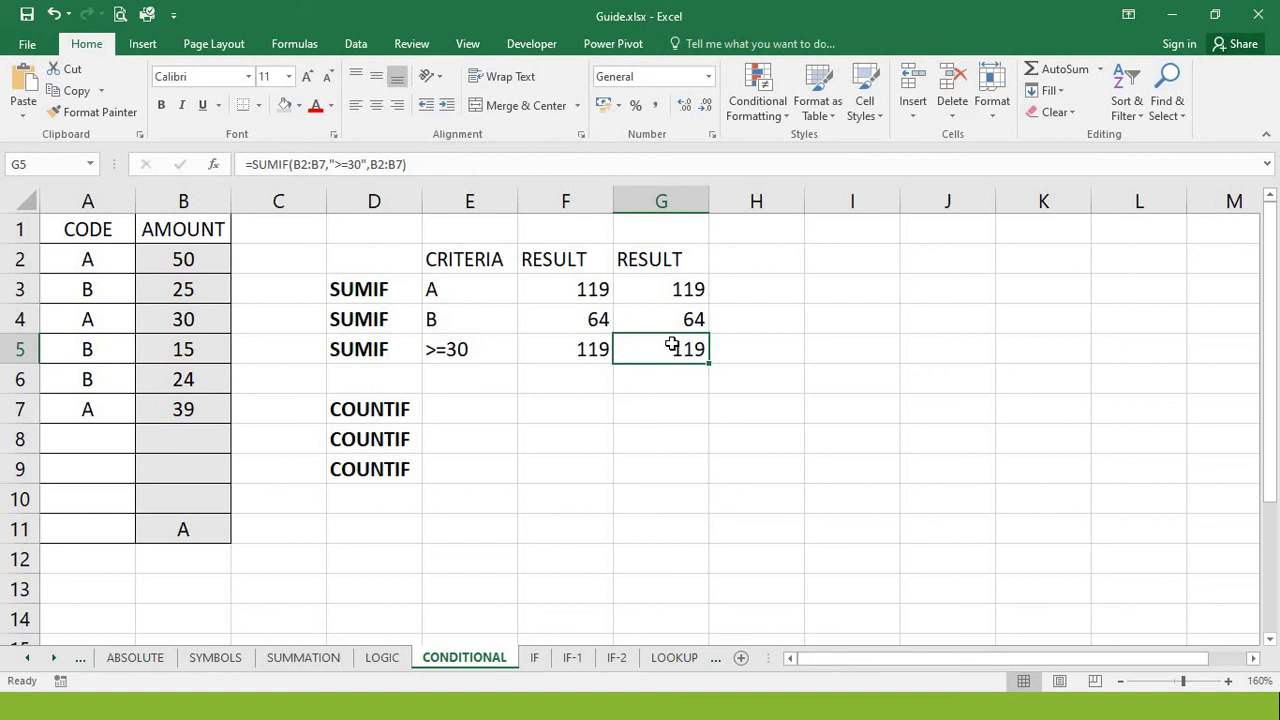
left_click(548, 320)
left_click(553, 286)
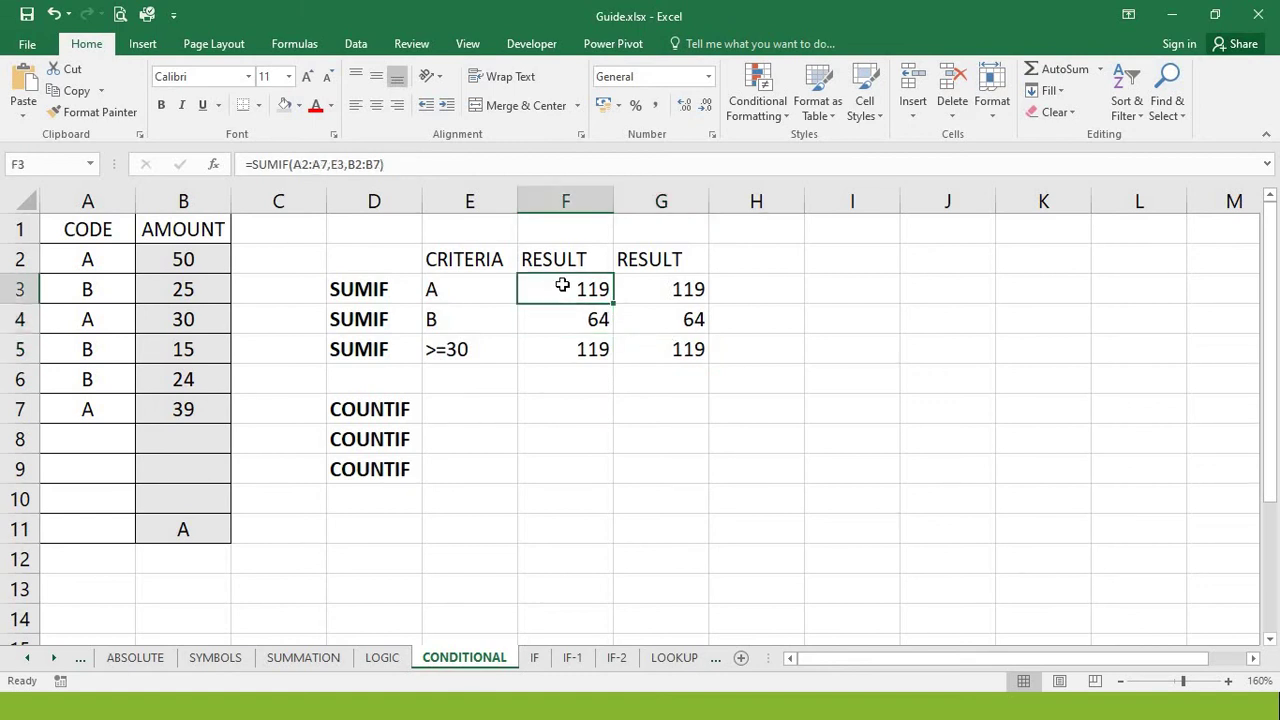
left_click(668, 286)
double_click(670, 287)
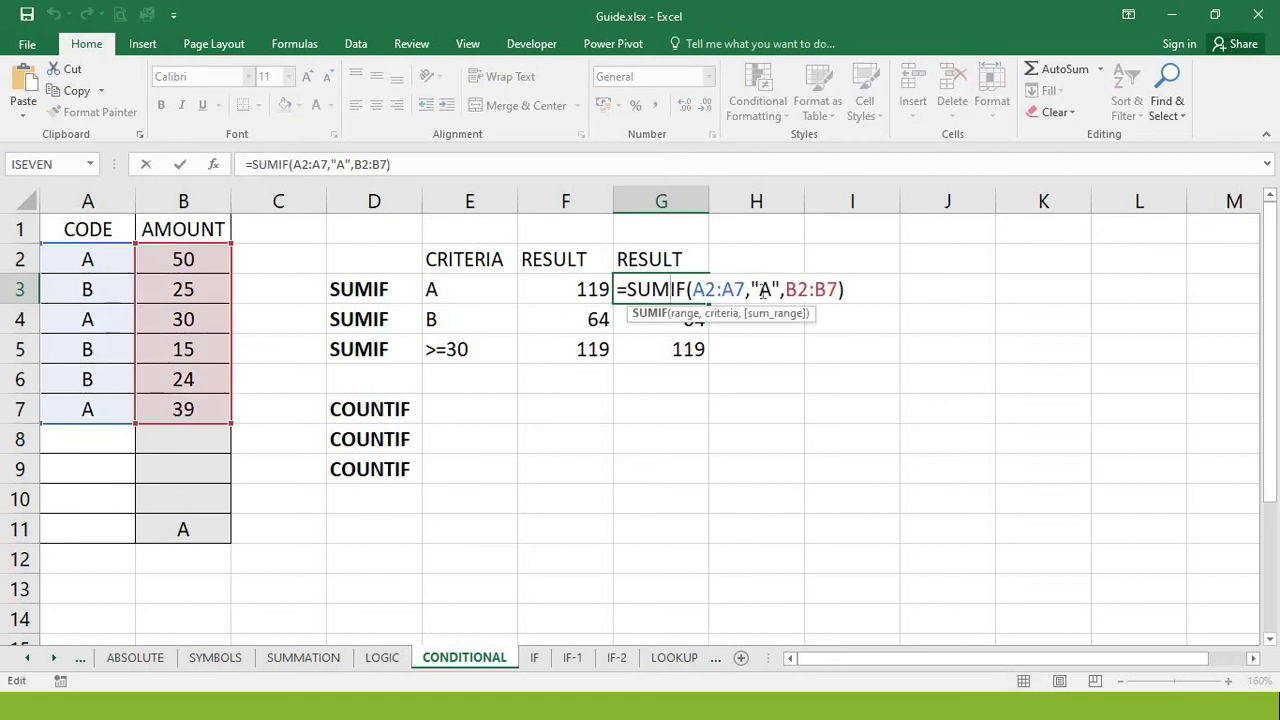
key("Escape")
left_click(504, 277)
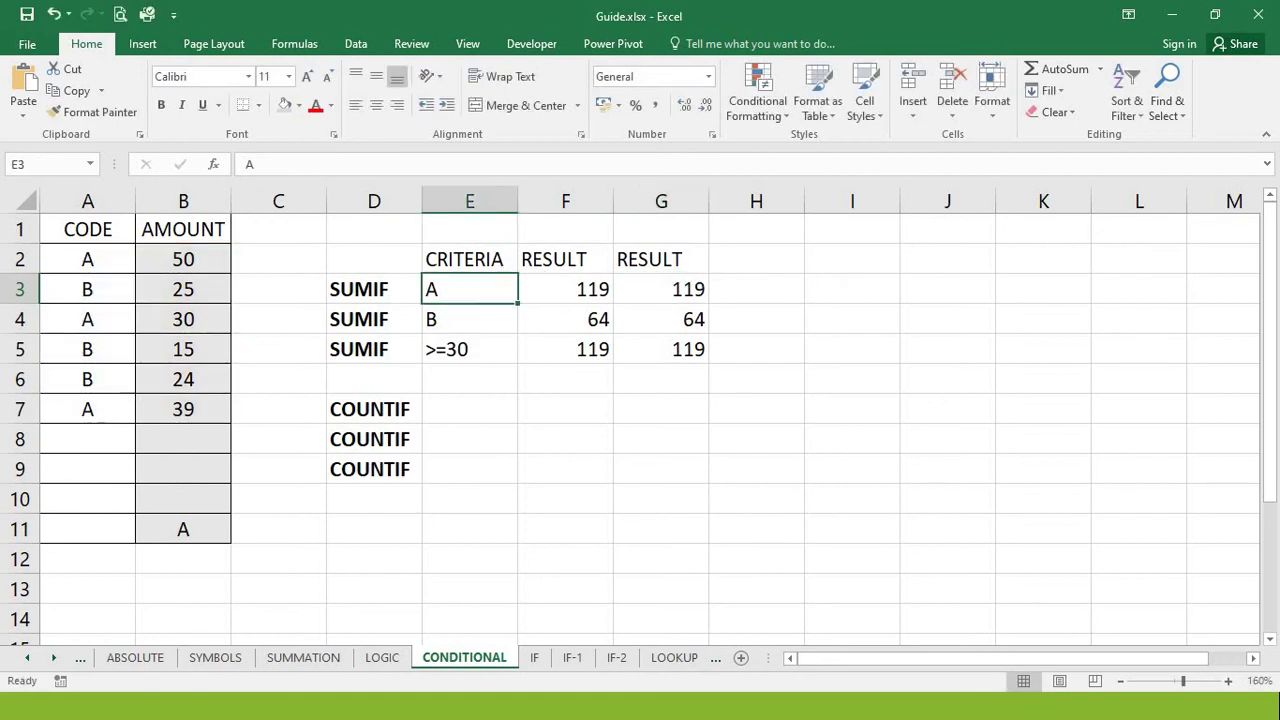
key("Down")
key("Up")
key("Down")
key("Up")
key("Down")
key("Down")
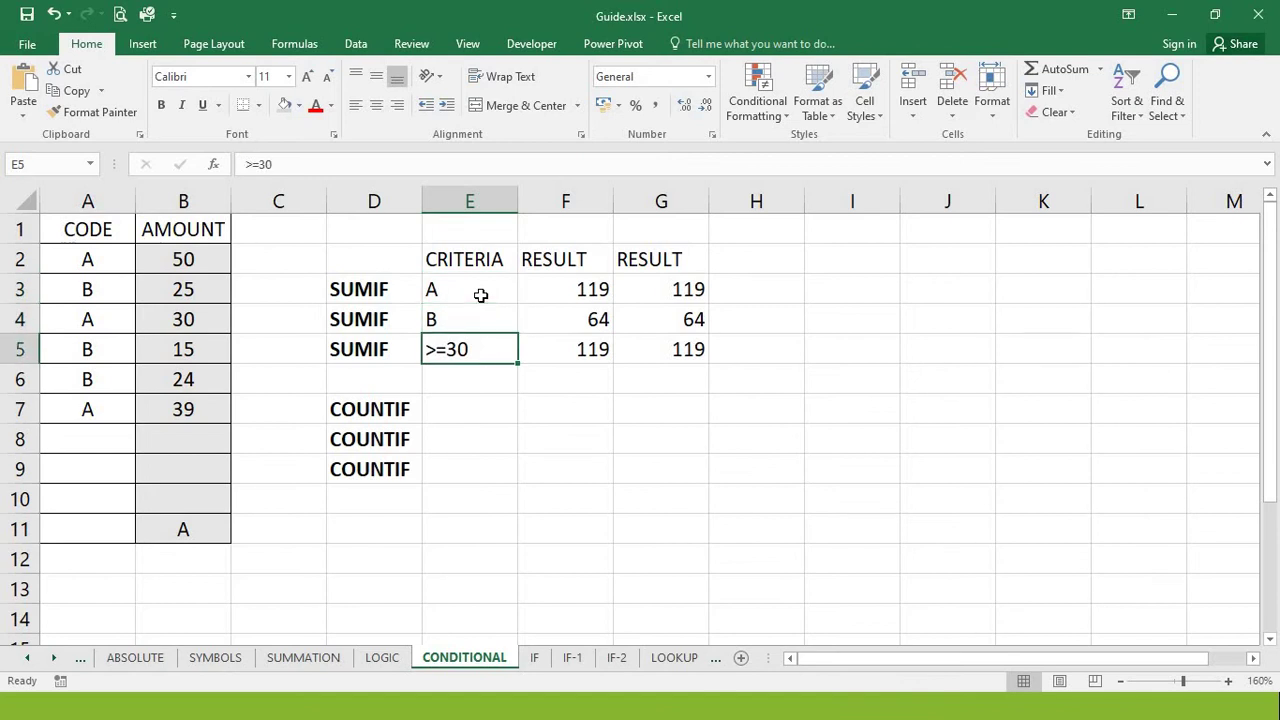
key("Up")
key("Up")
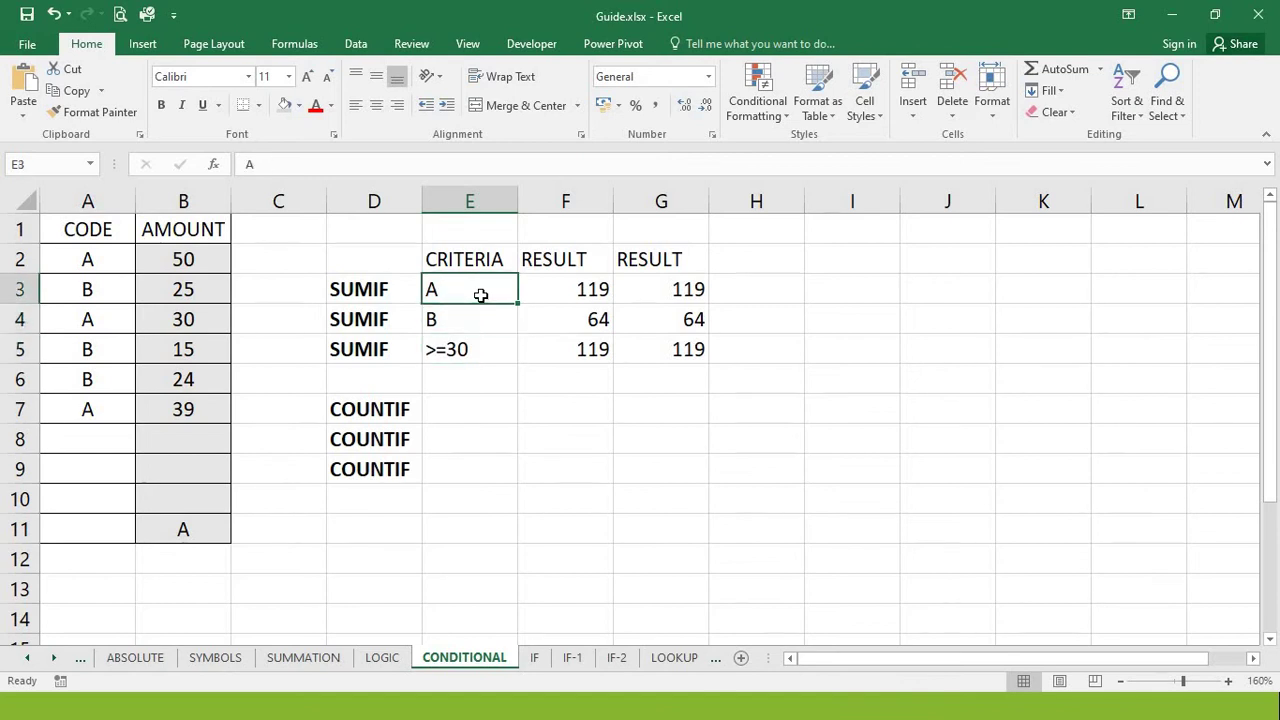
key("Down")
key("Down")
key("Right")
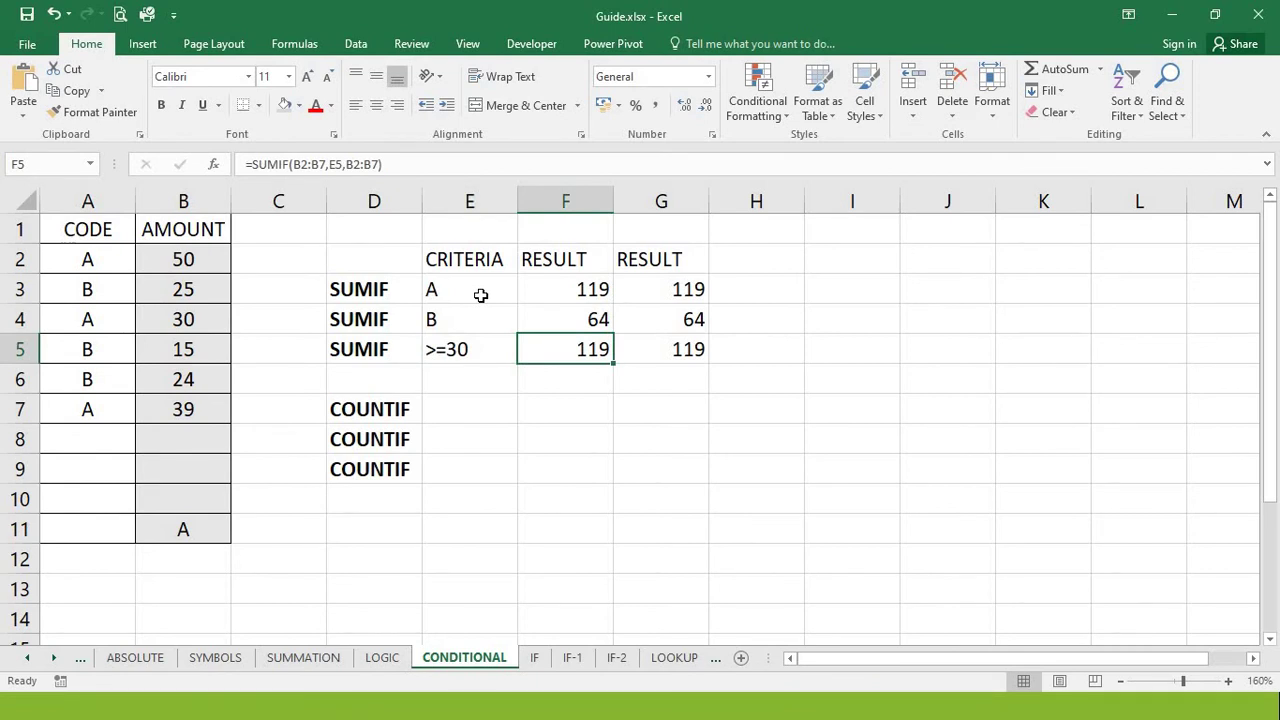
left_click(467, 406)
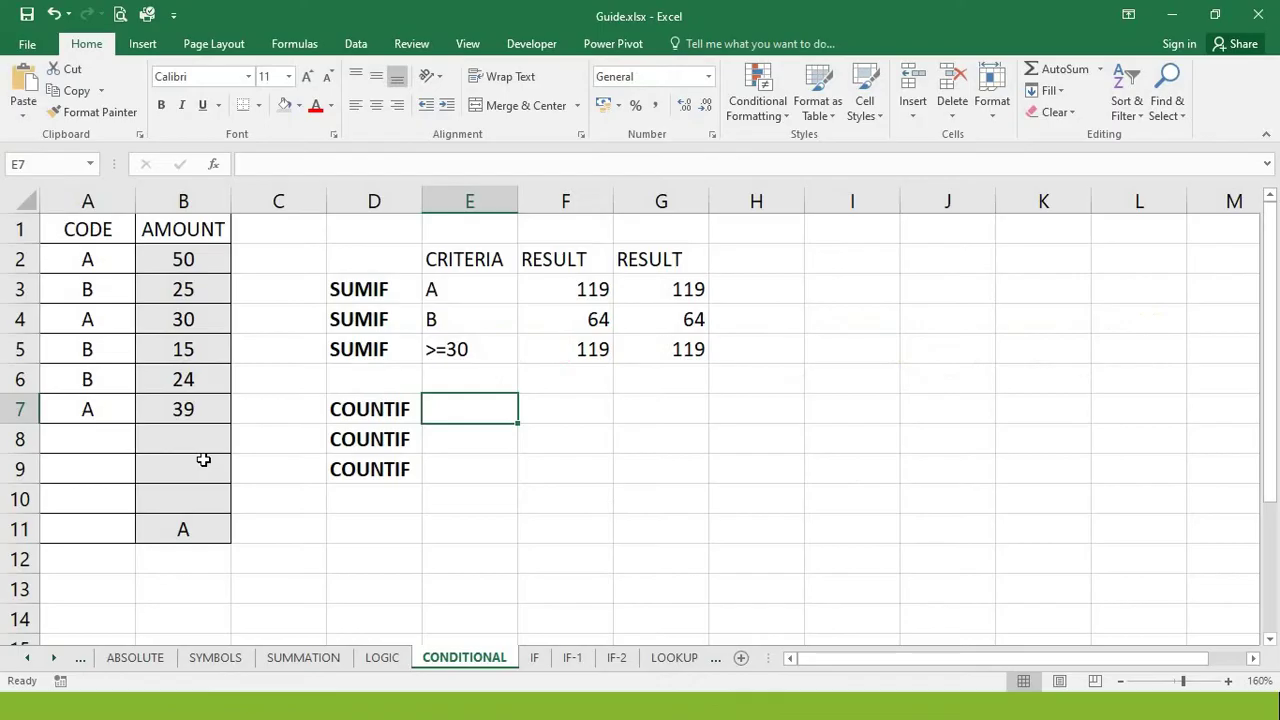
Copy the criteria A, B and >=30 from E3:E5 into E7:E9
key("Up")
key("Up")
key("Up")
key("Up")
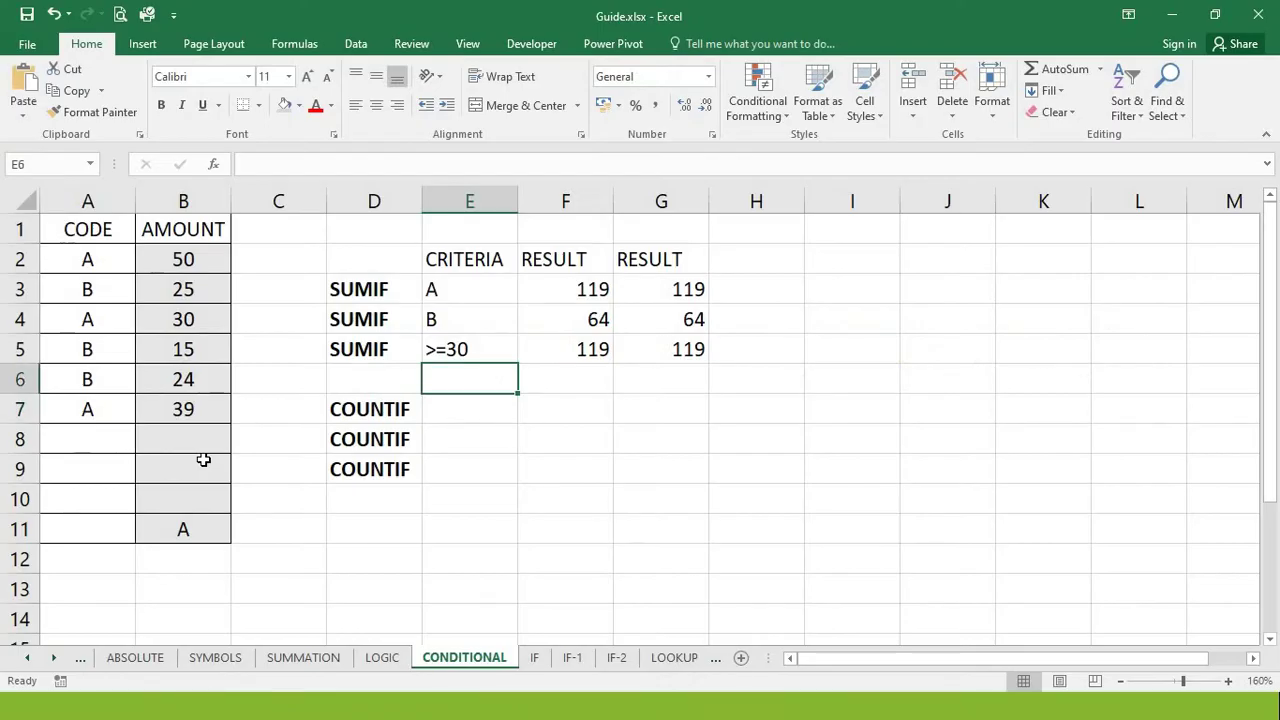
key("shift+Down")
key("shift+Down")
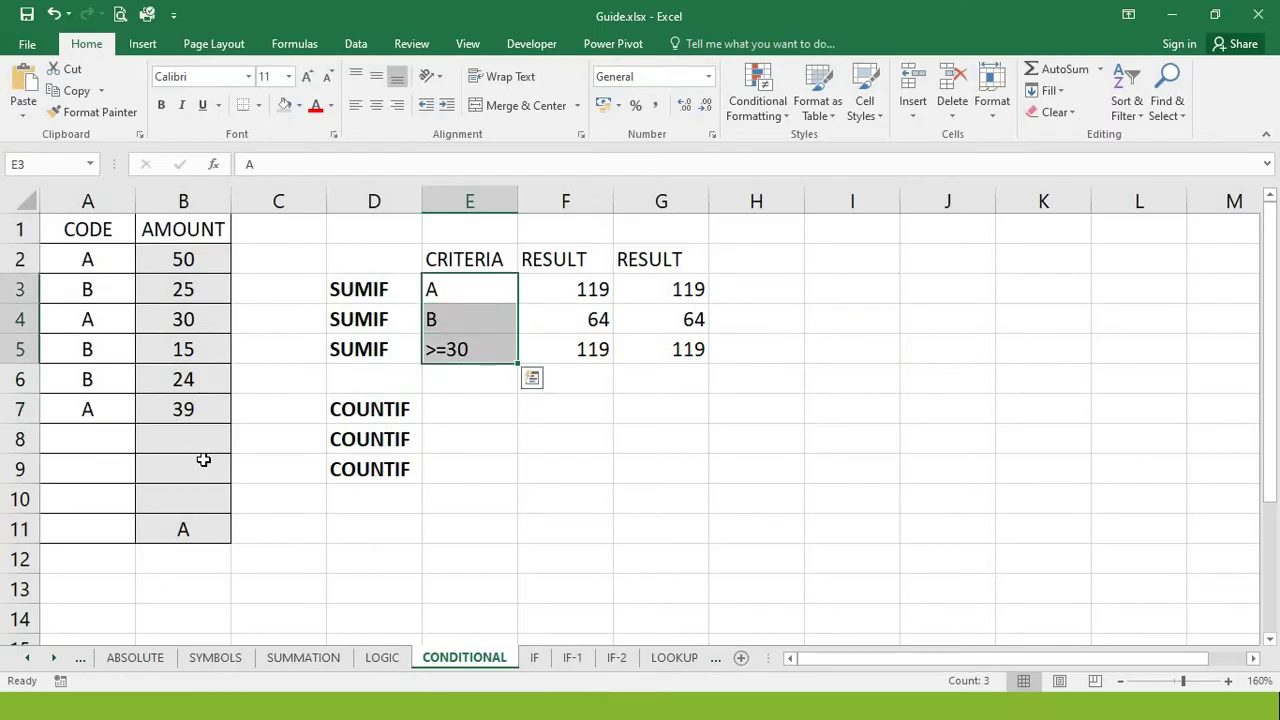
key("ctrl+c")
key("Down")
key("Down")
key("Down")
key("Down")
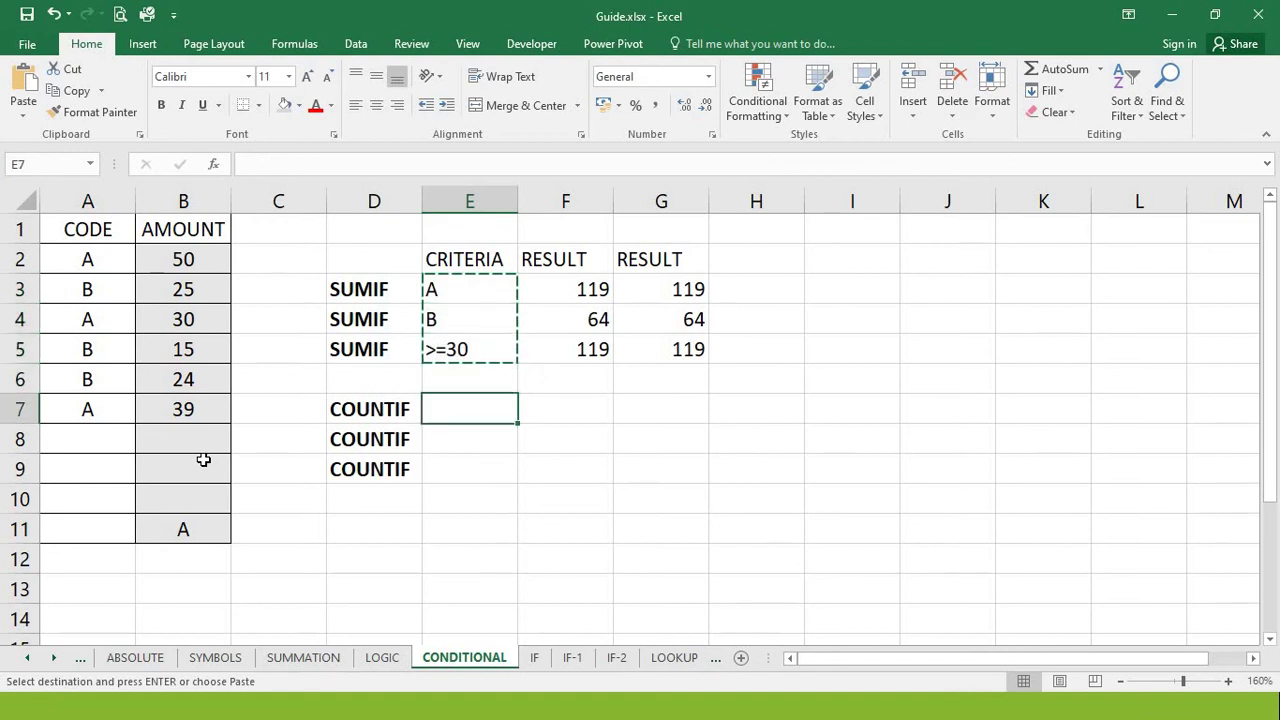
key("ctrl+v")
Begin a =COUNTIF( formula in F7
key("Right")
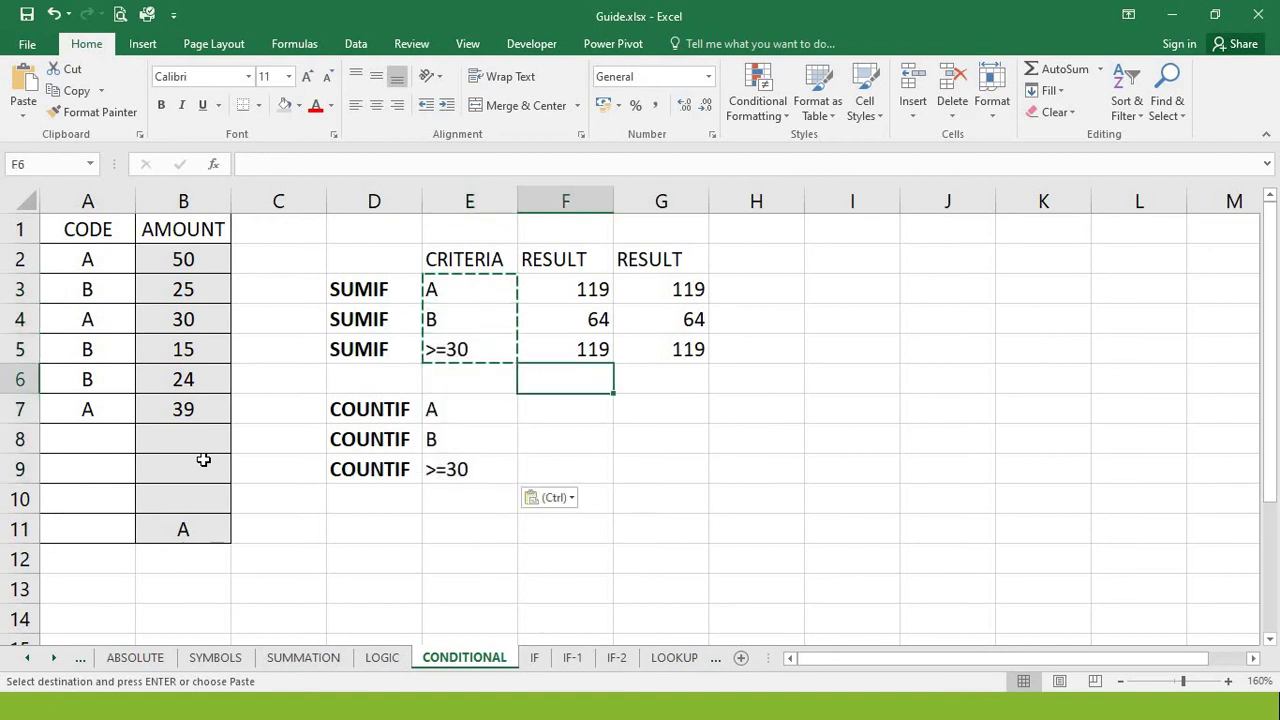
key("Down")
type("=")
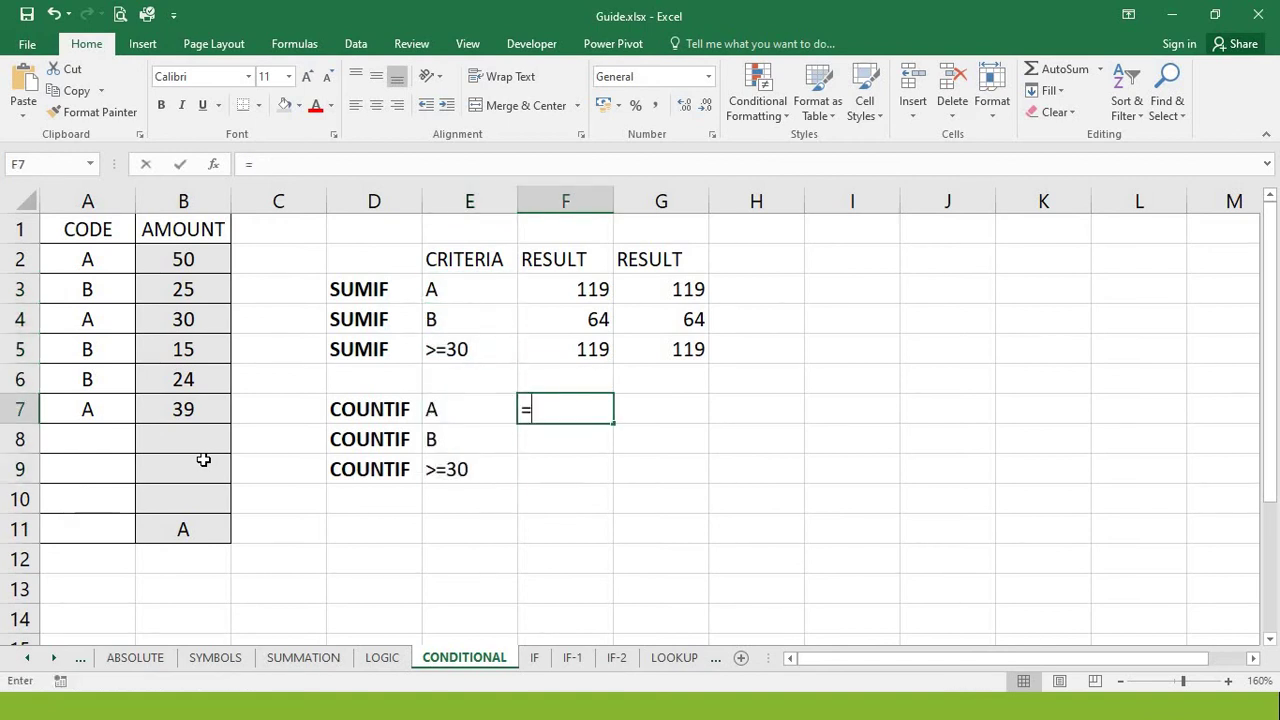
type("COUNT")
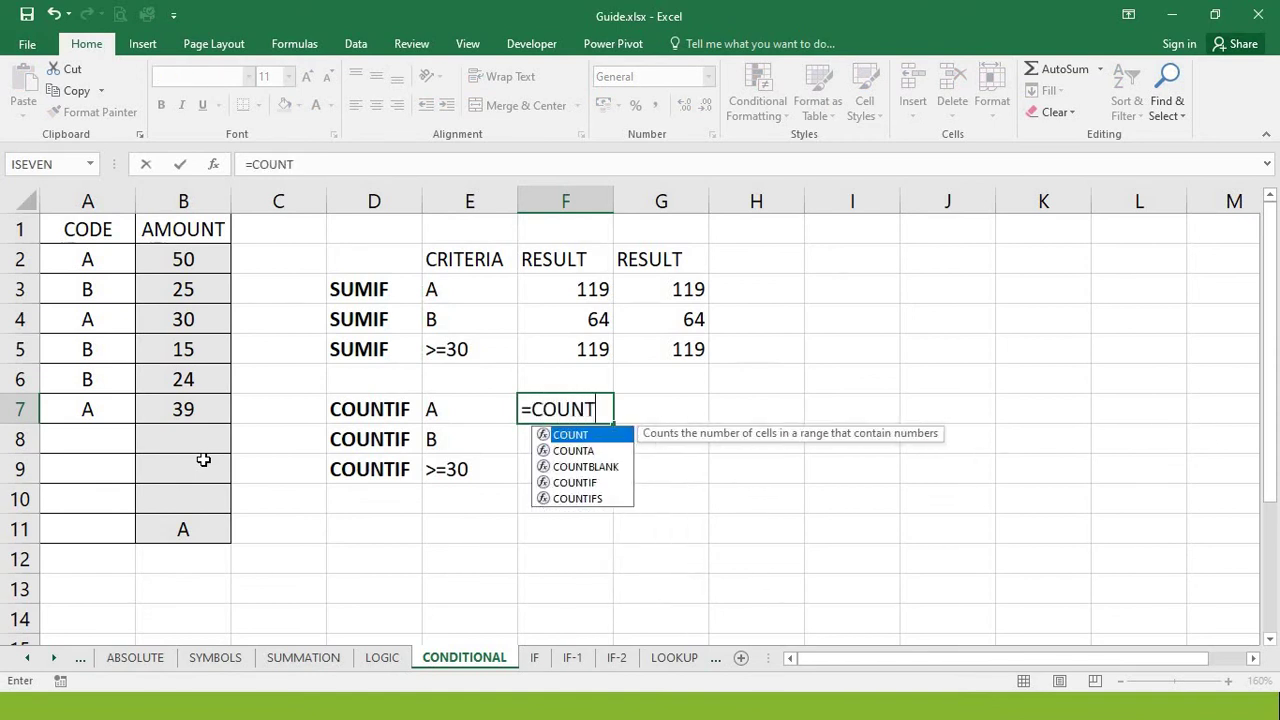
type("IF(")
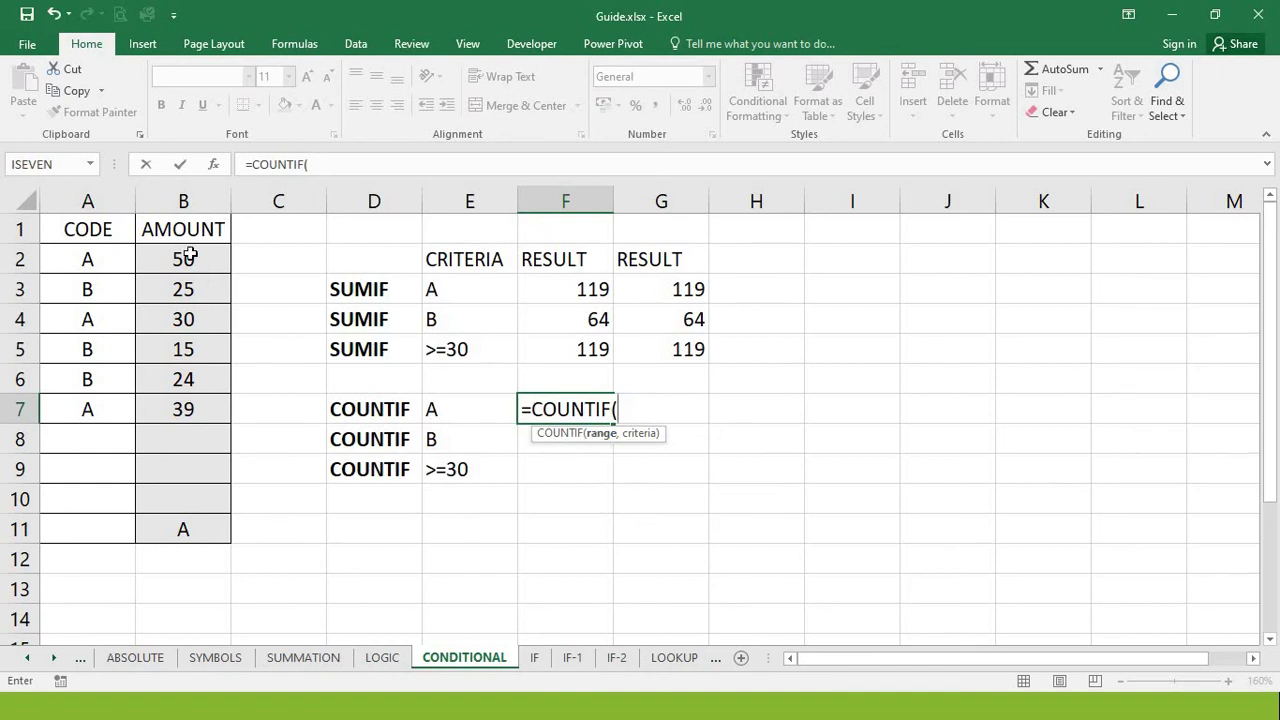
Complete =COUNTIF(A2:A7,E7) in F7, which counts 3 codes matching A
left_click_drag(189, 258, 183, 318)
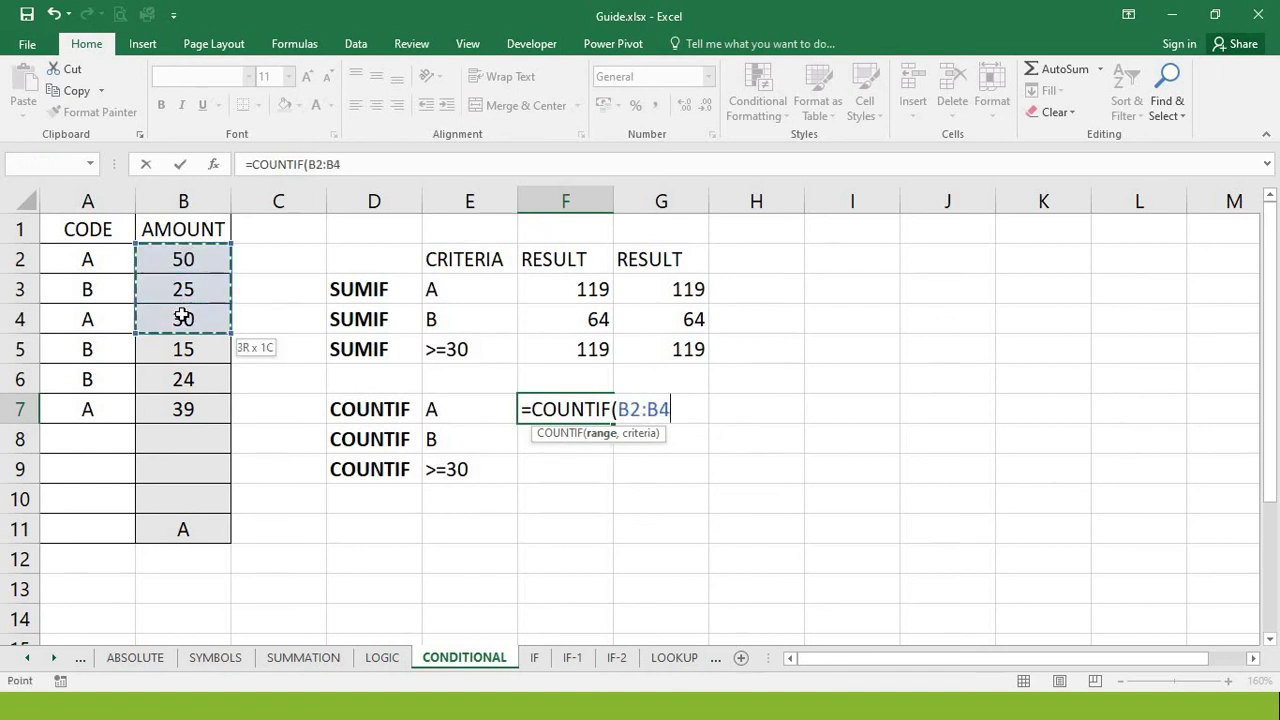
left_click_drag(94, 252, 90, 410)
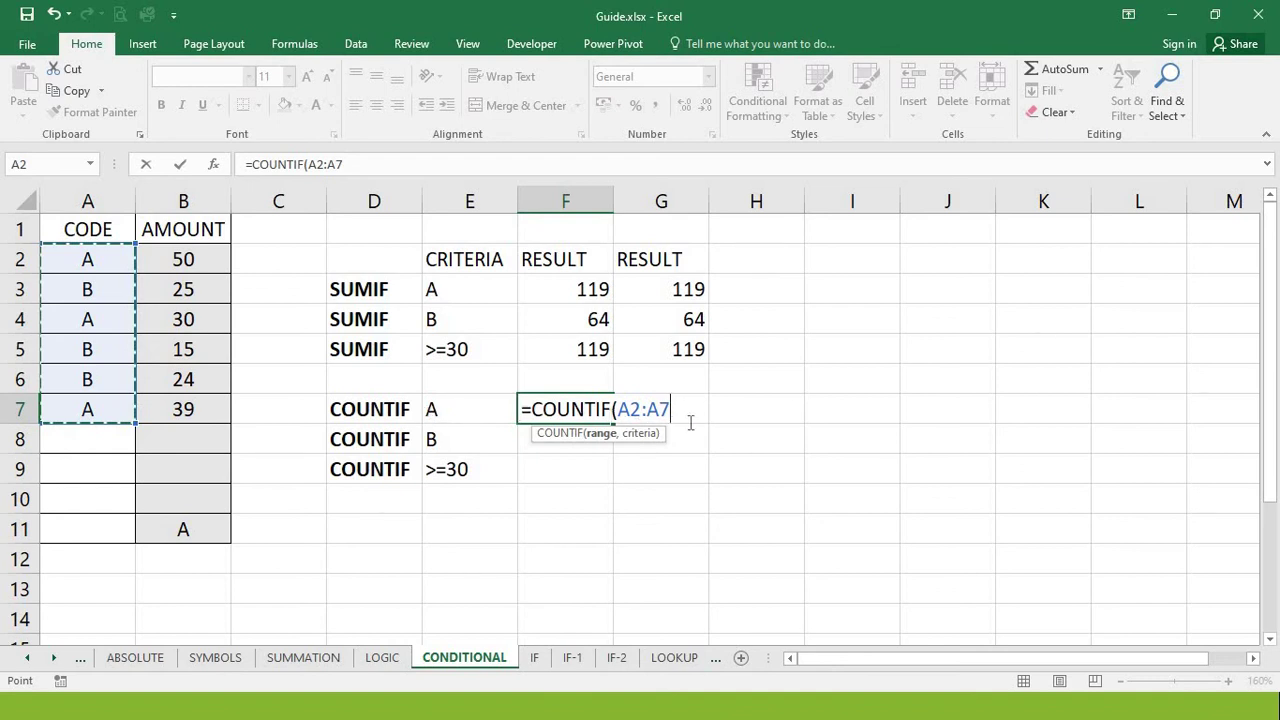
type(",")
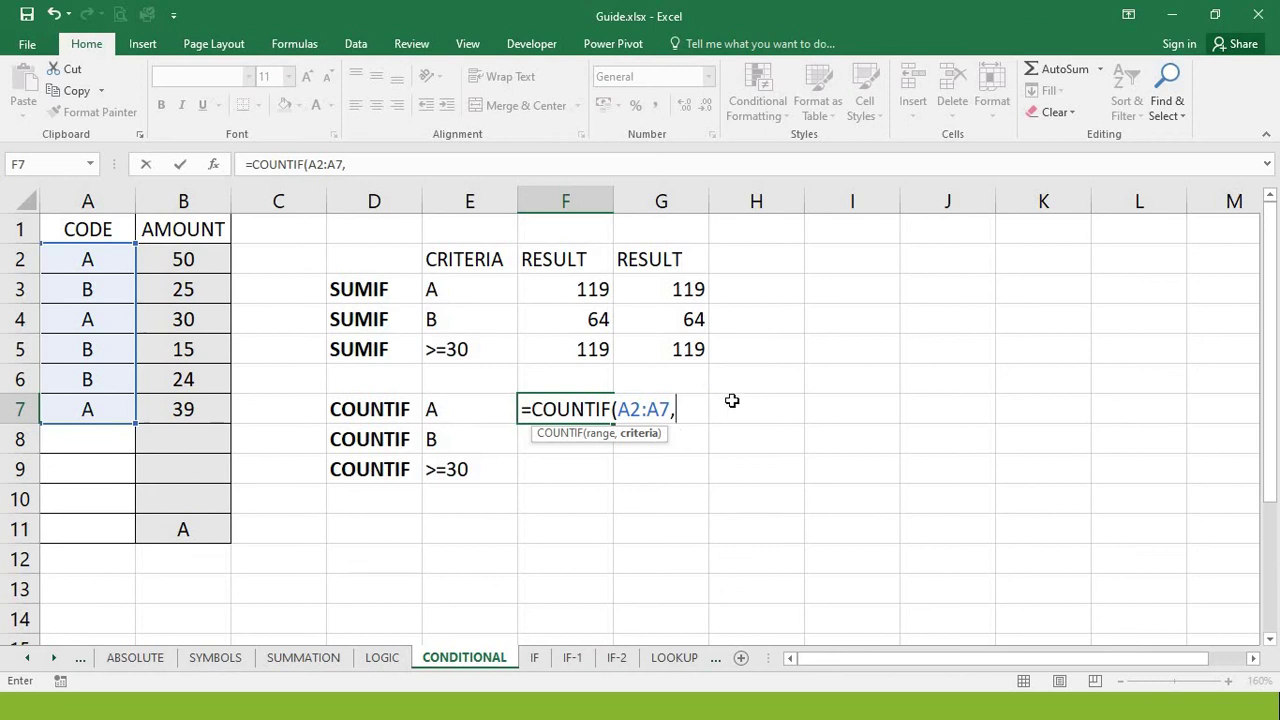
left_click(466, 415)
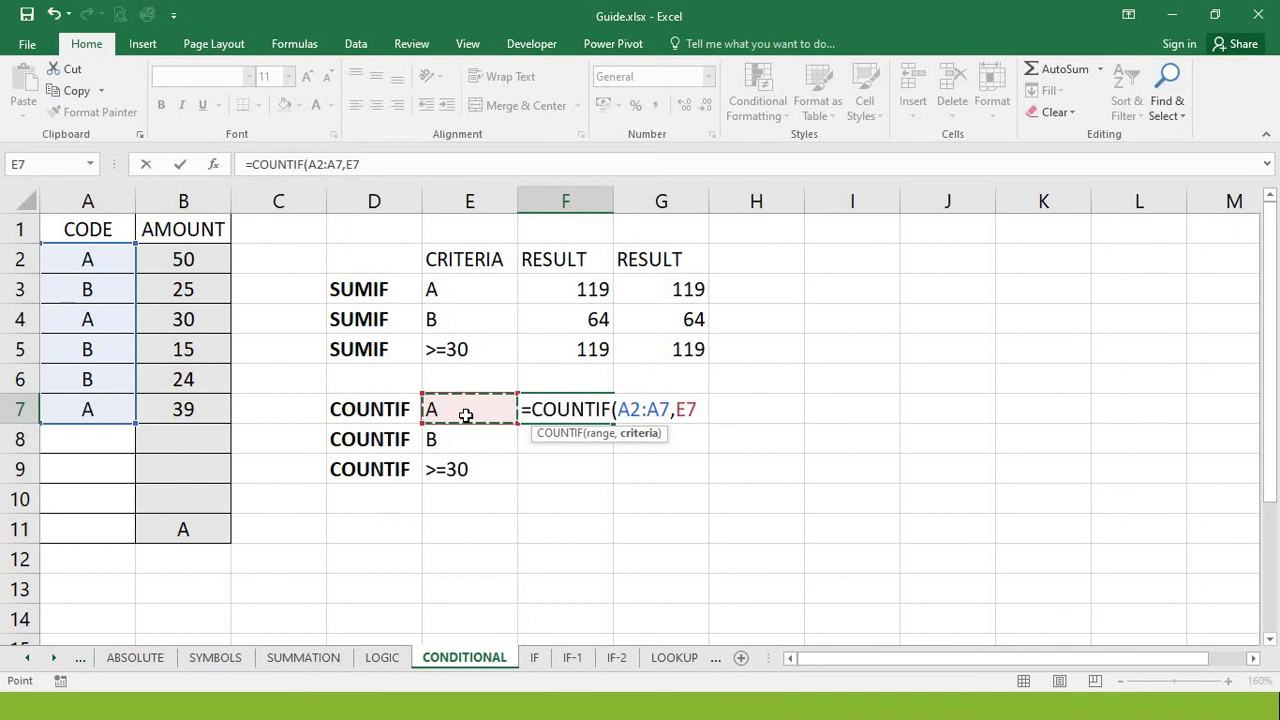
type(")")
key("Return")
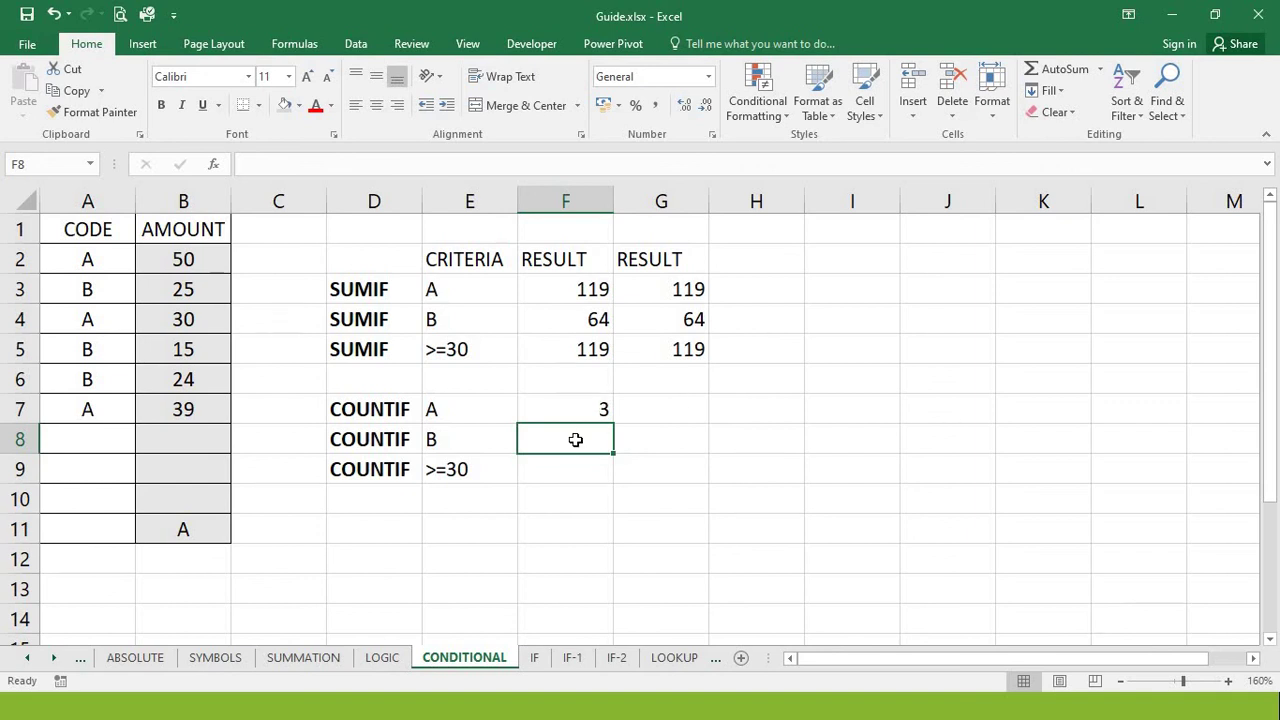
Enter =COUNTIF(A2:A7,E8) in F8, counting 3 codes matching B
type("=COUNTI")
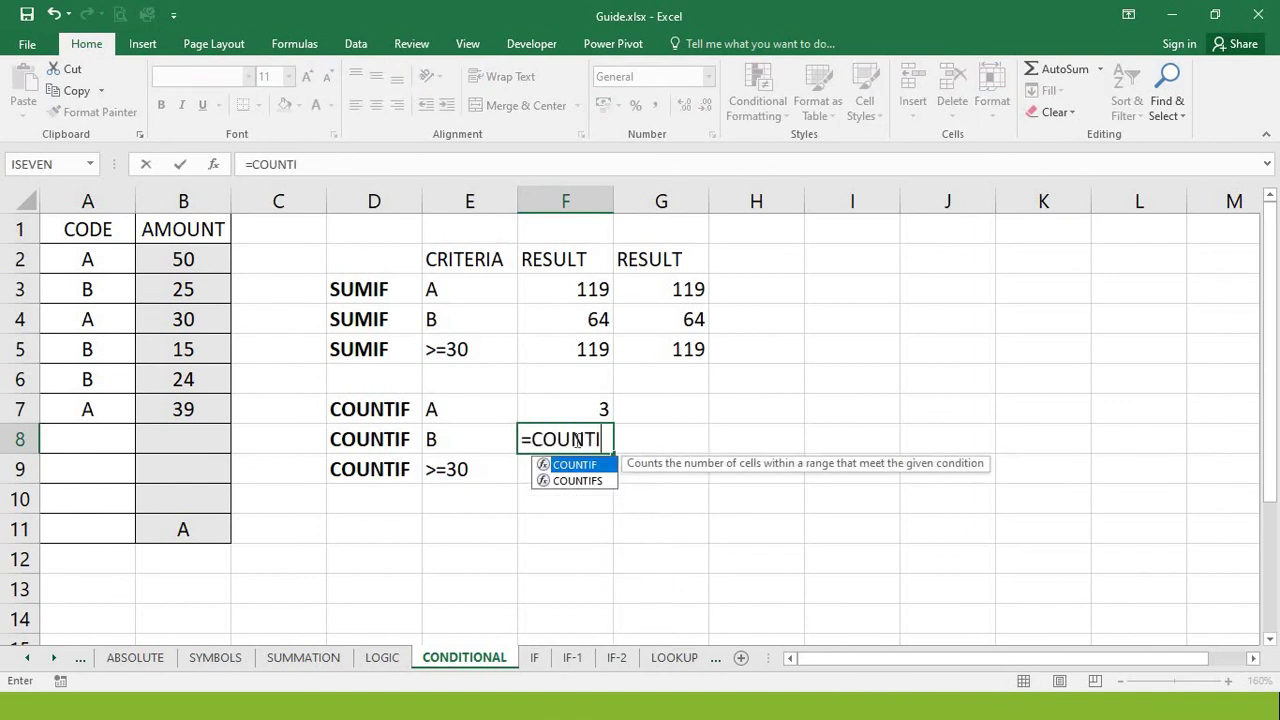
type("F(")
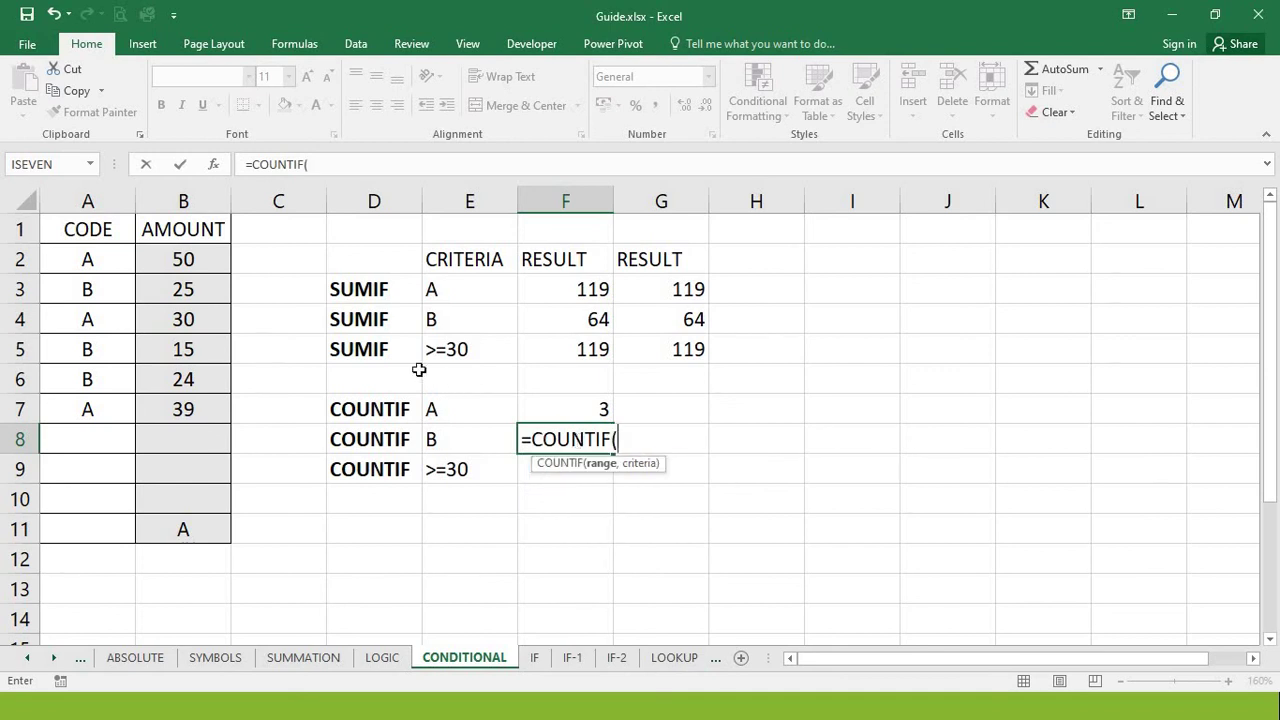
left_click_drag(92, 266, 83, 406)
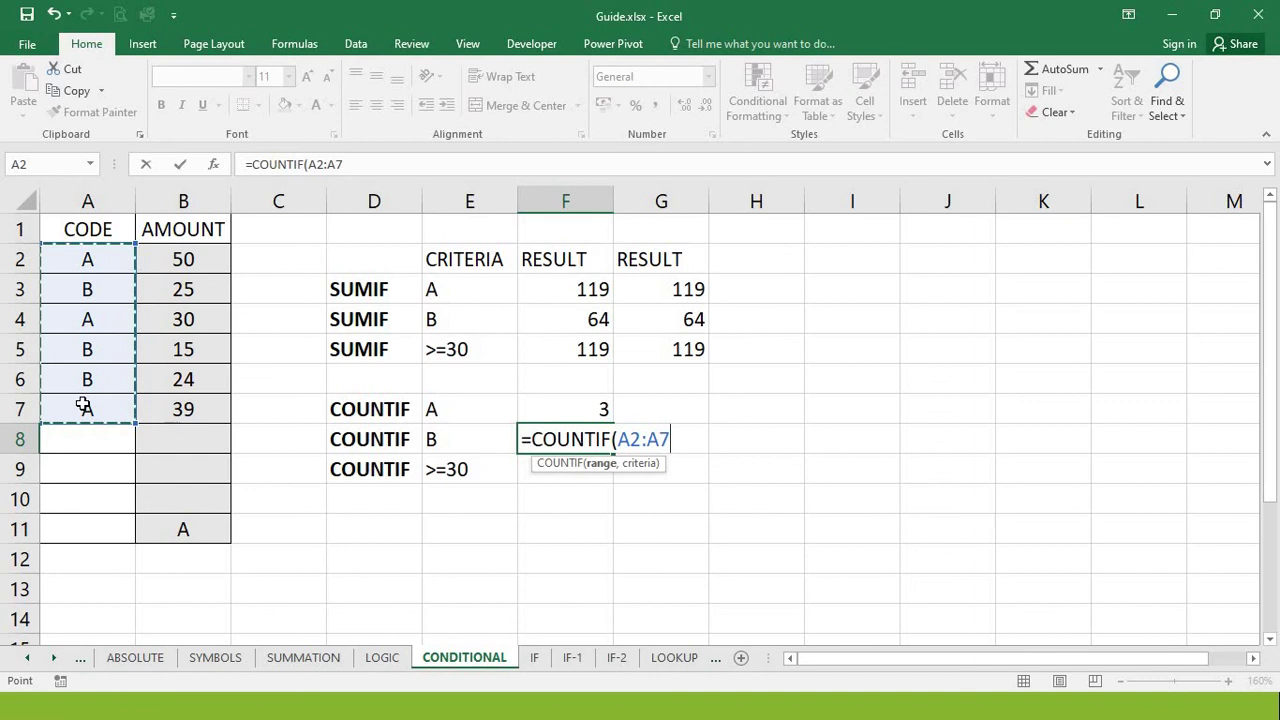
type(",")
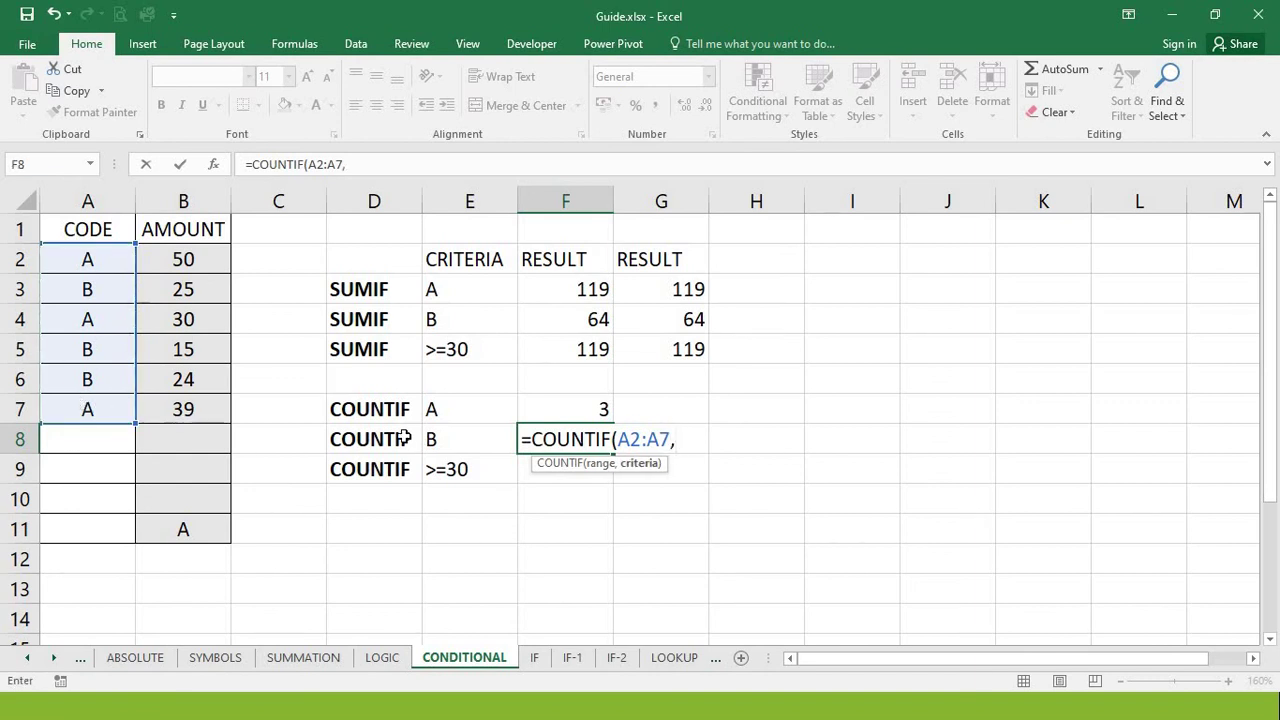
left_click(449, 438)
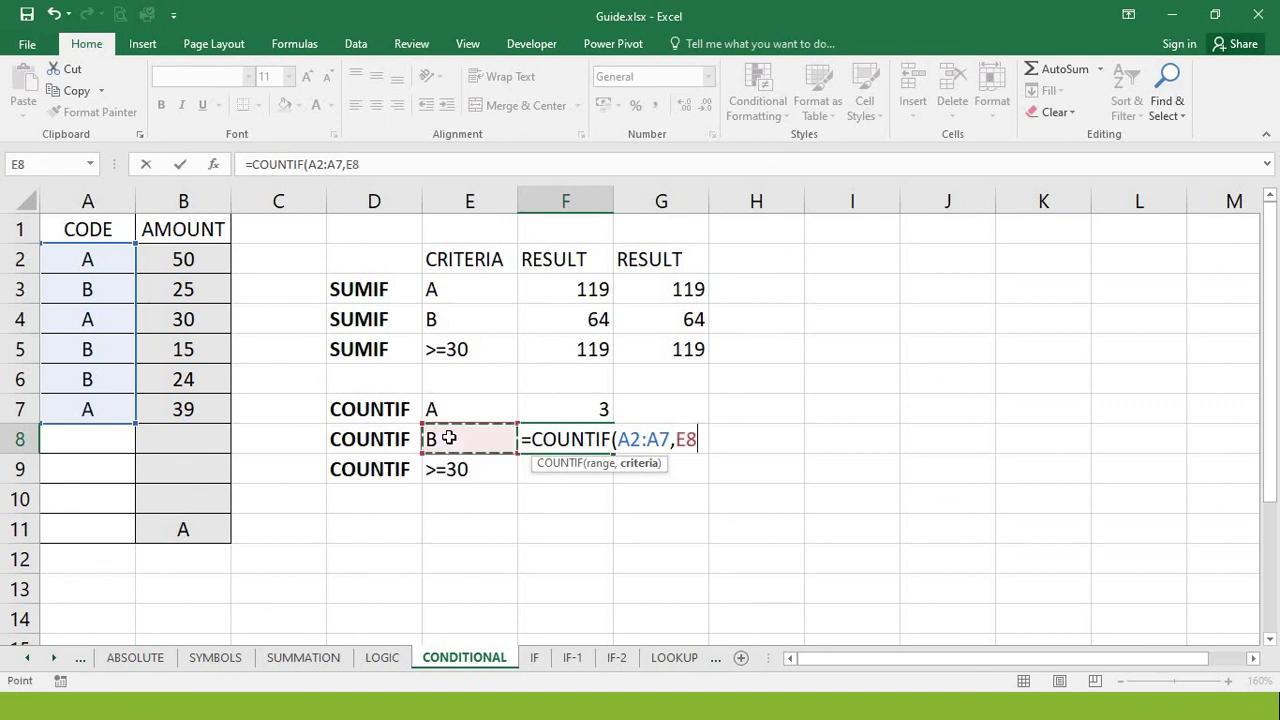
key("Return")
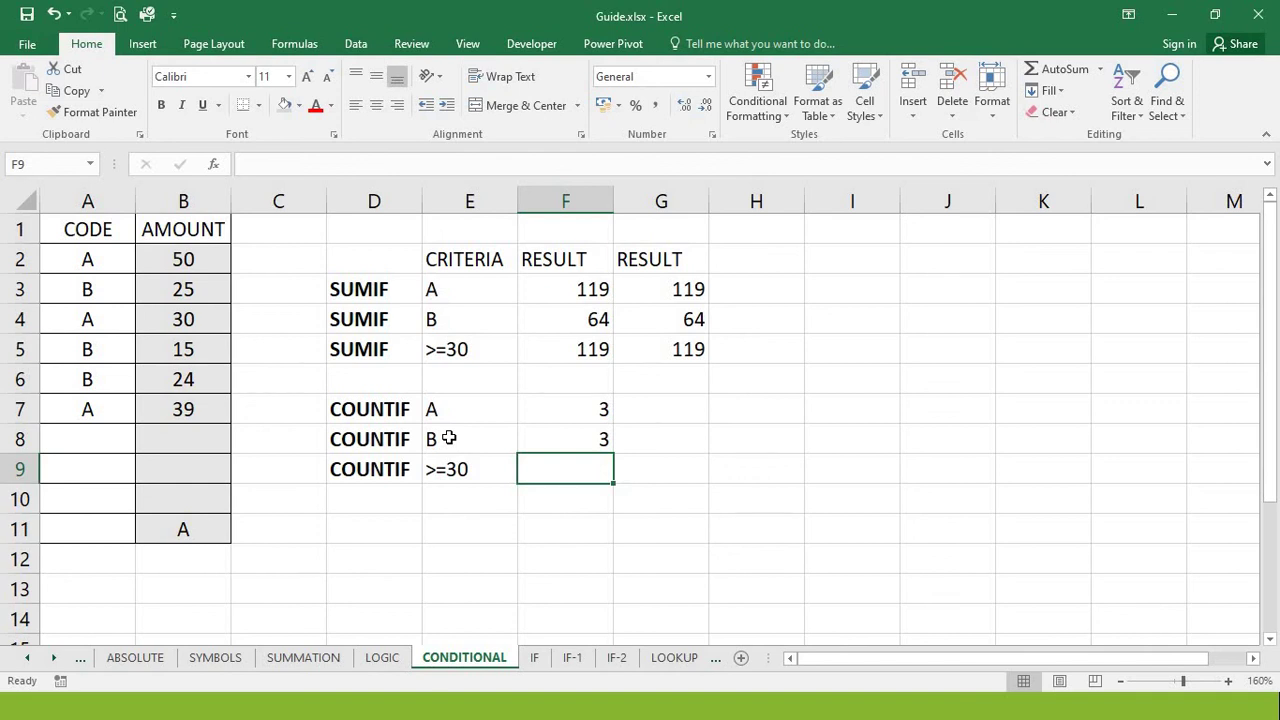
Enter =COUNTIF(B2:B7,E9) in F9, counting 3 amounts of at least 30
type("=")
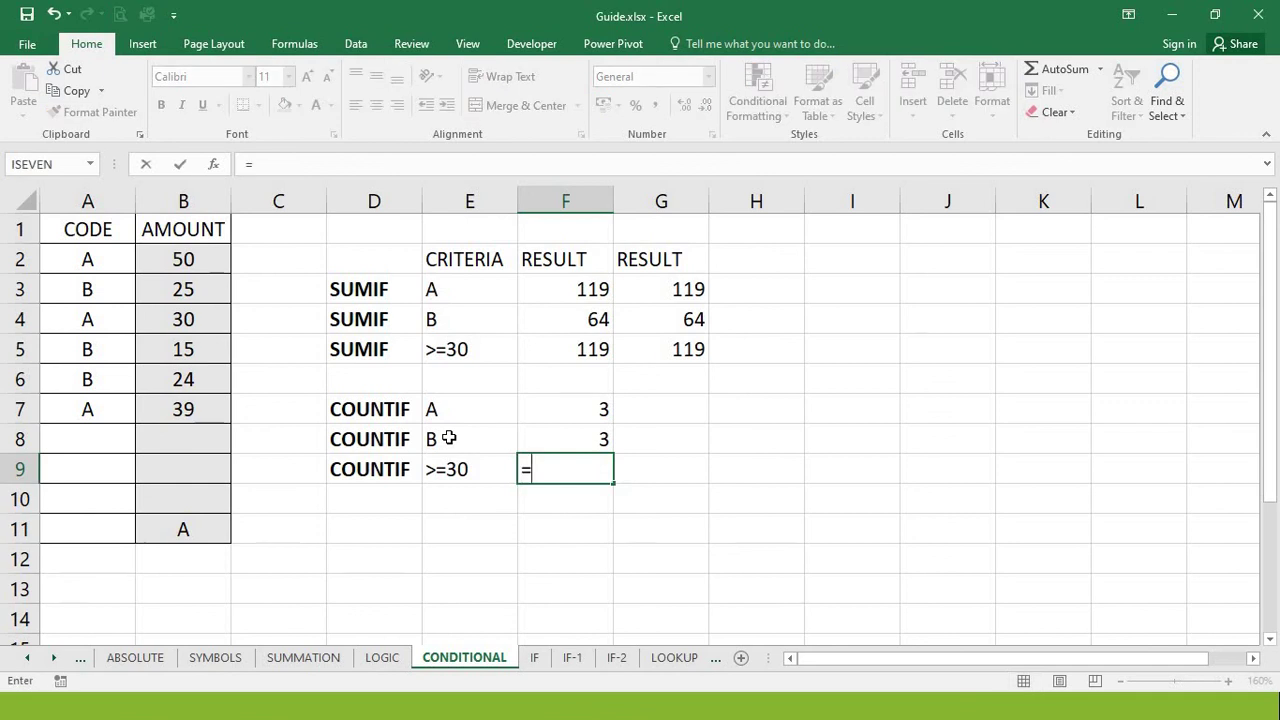
type("COUT")
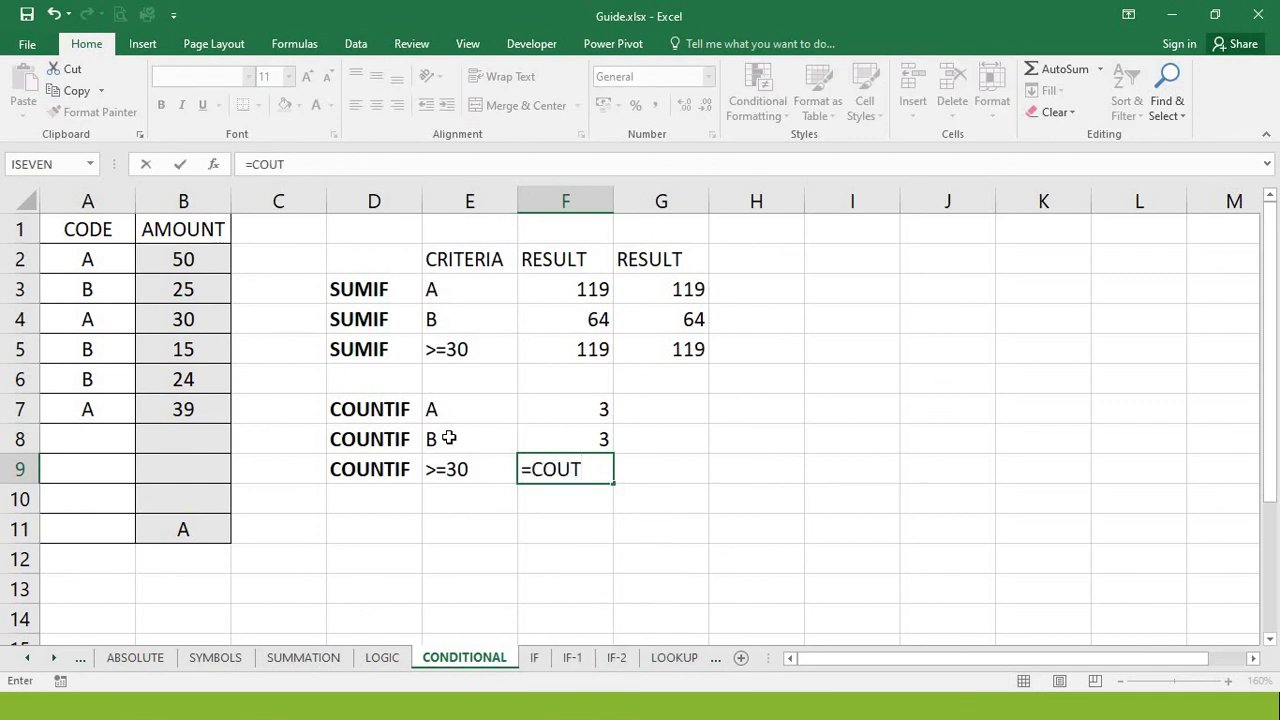
key("BackSpace")
type("NT")
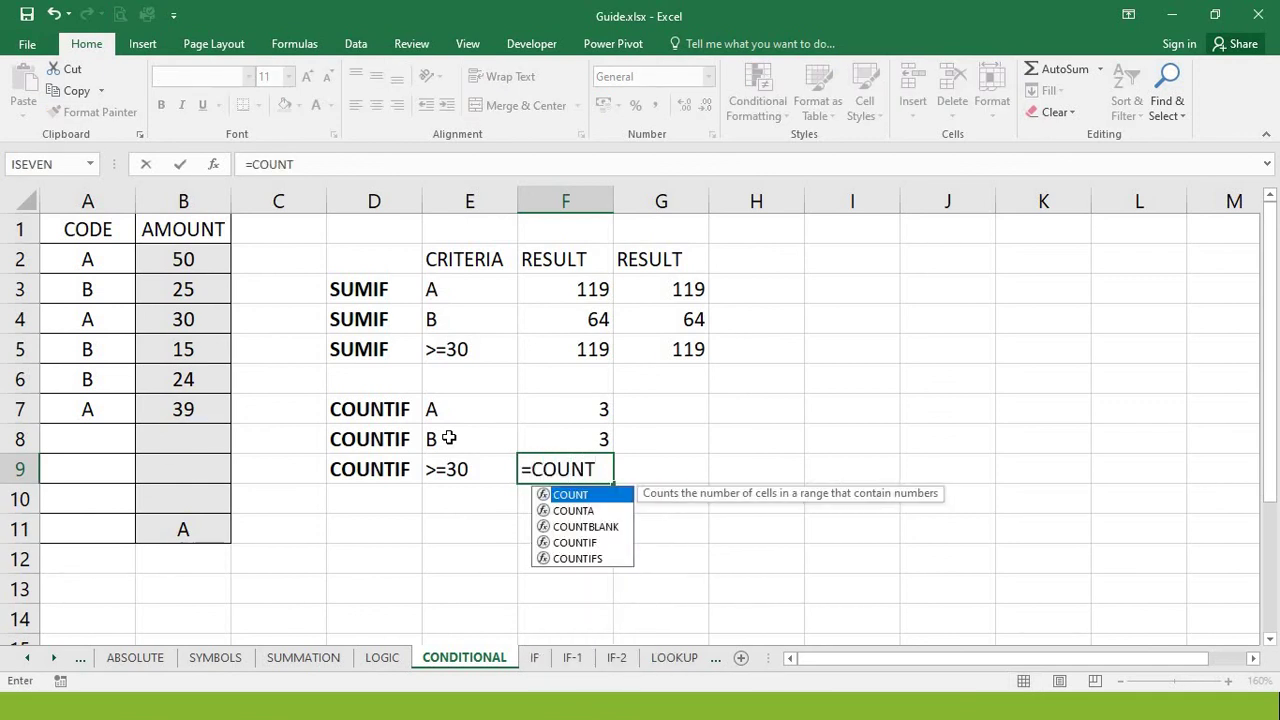
type("IF(")
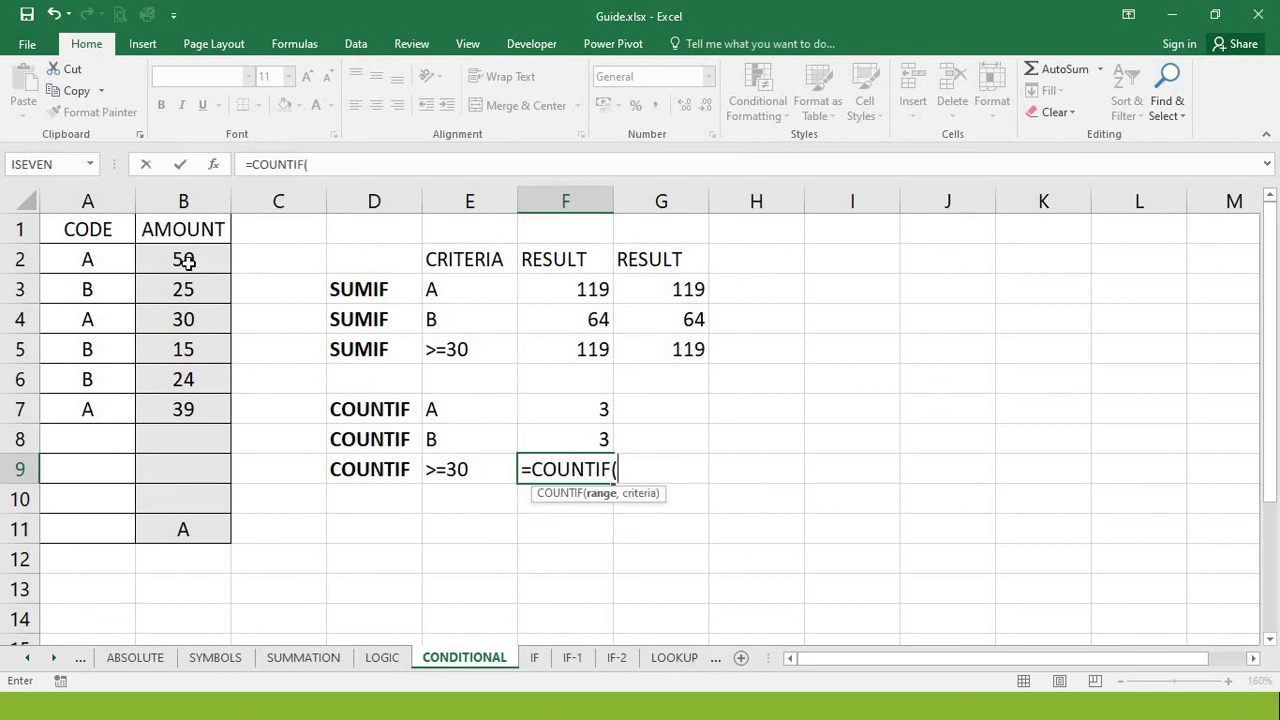
left_click_drag(188, 260, 174, 408)
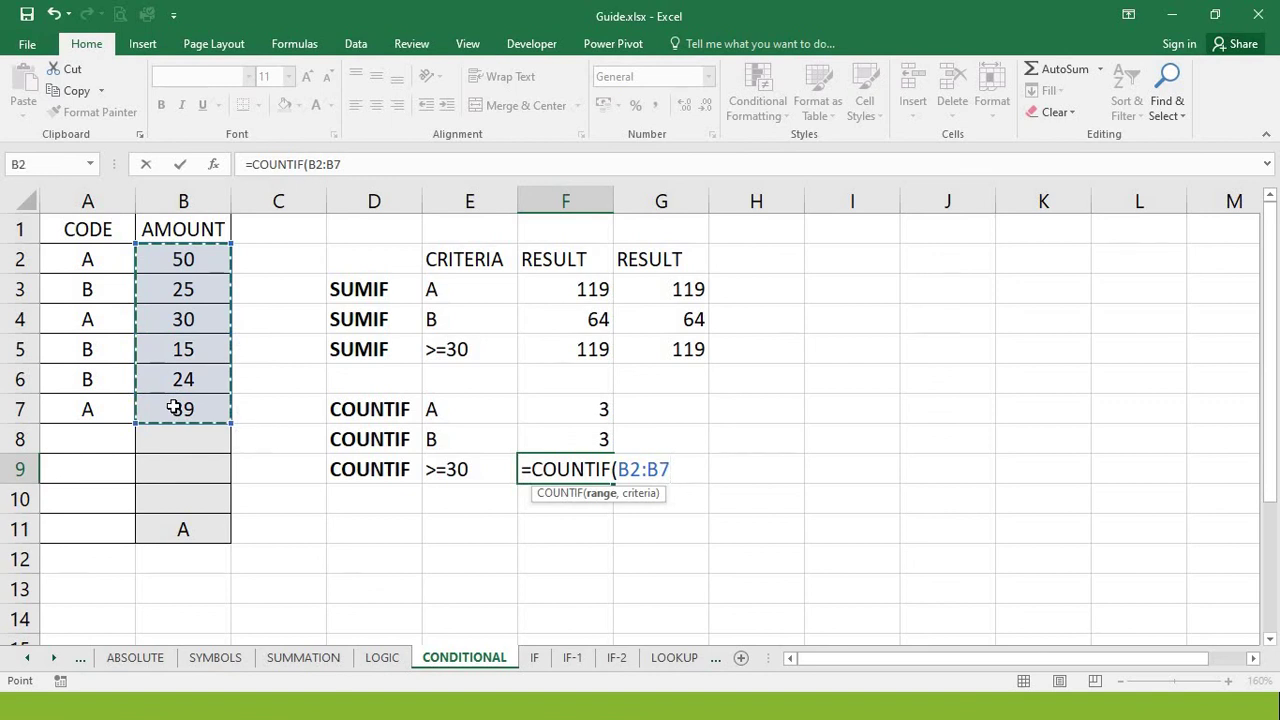
type(",")
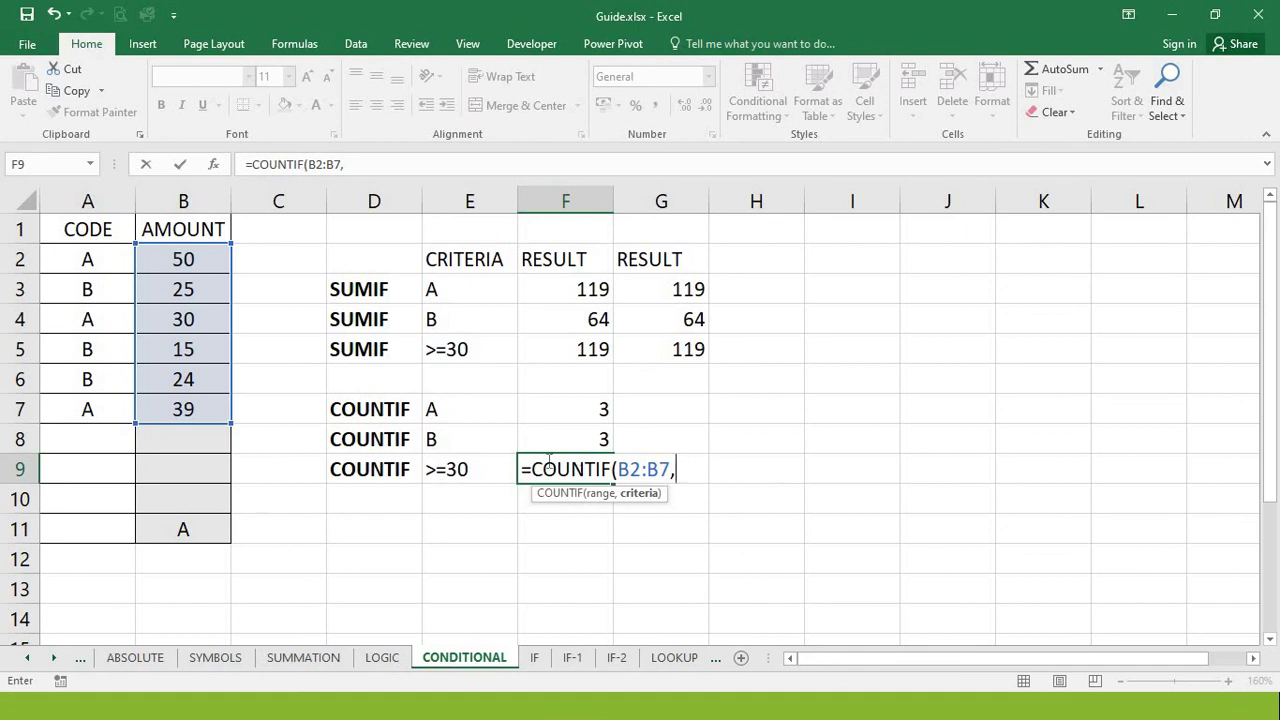
left_click(465, 468)
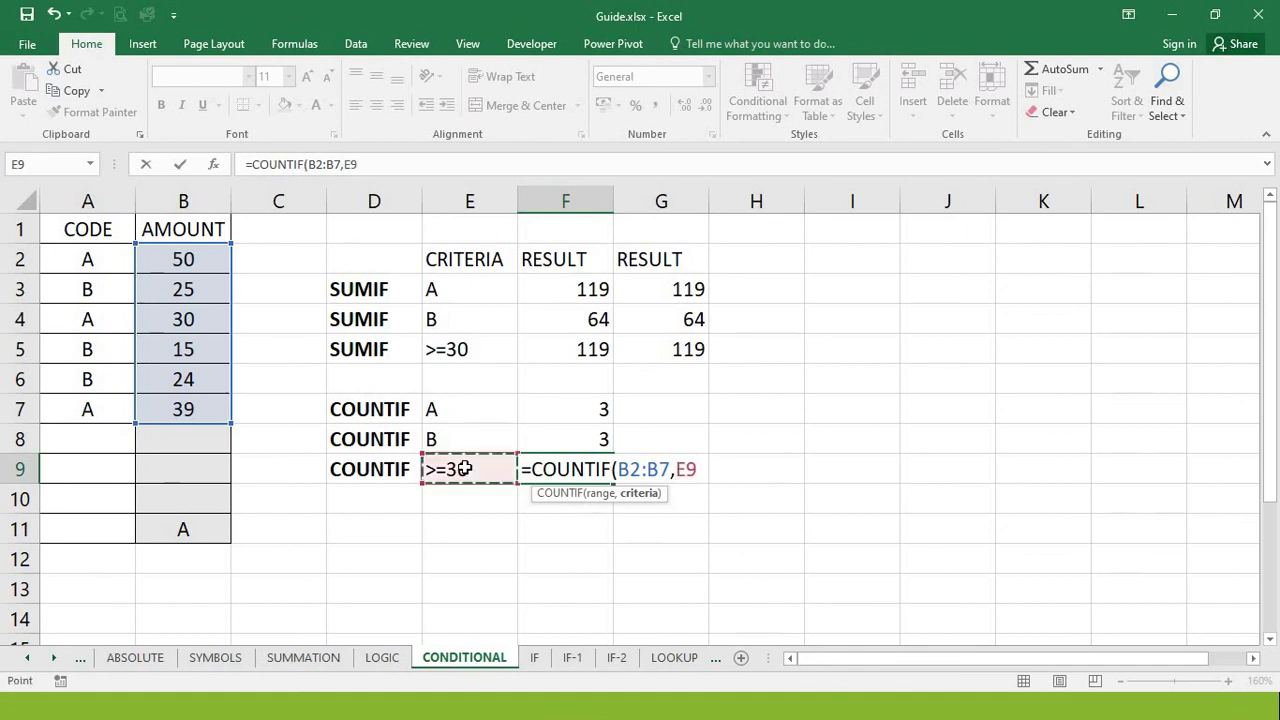
key("Return")
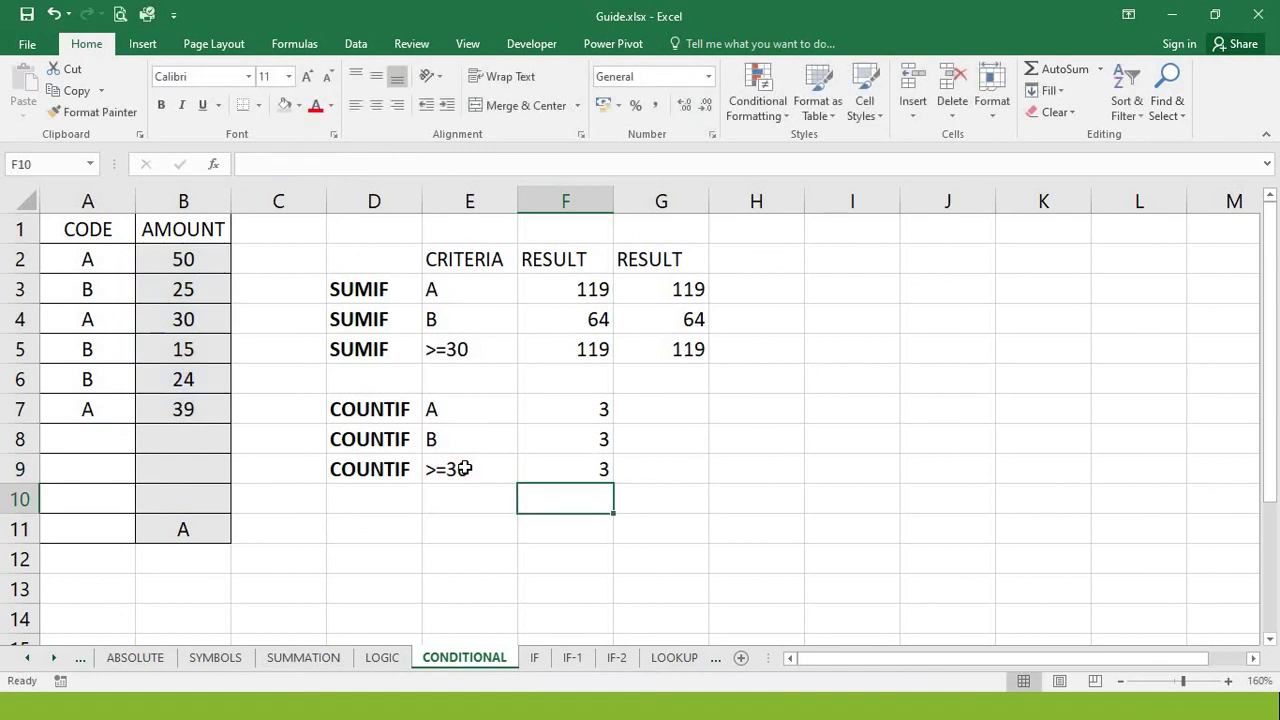
left_click(575, 466)
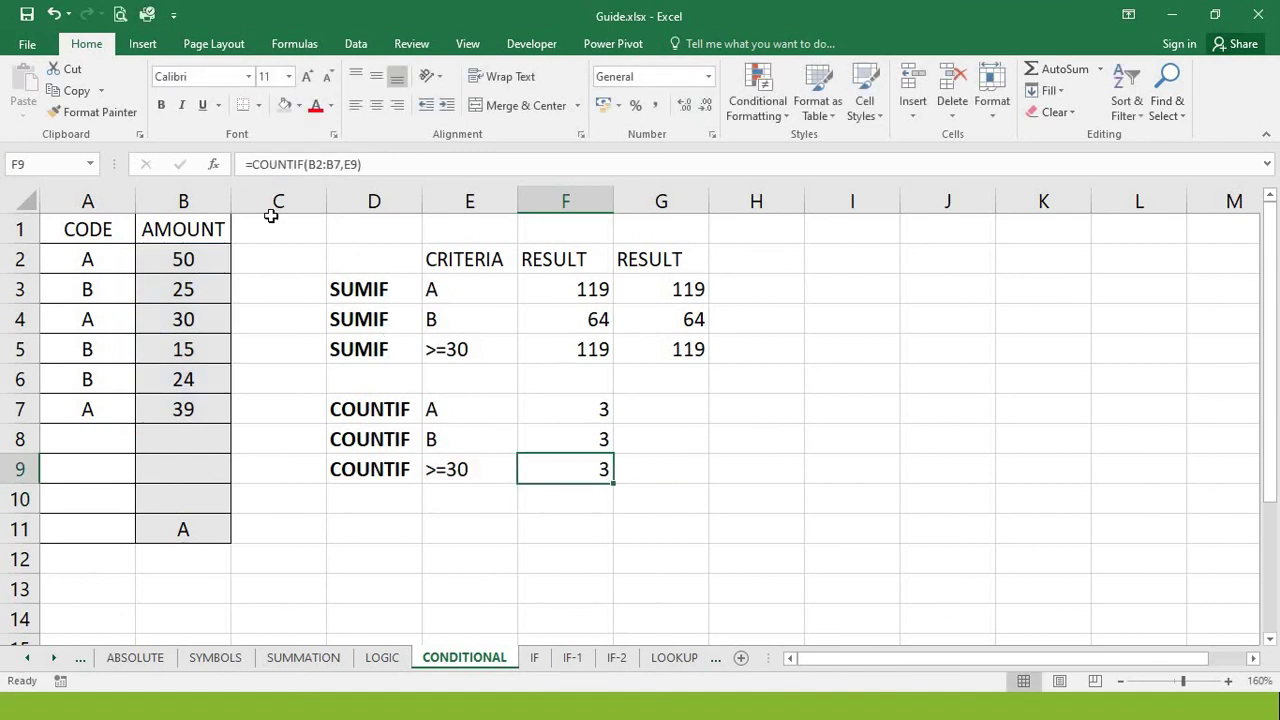
left_click(198, 259)
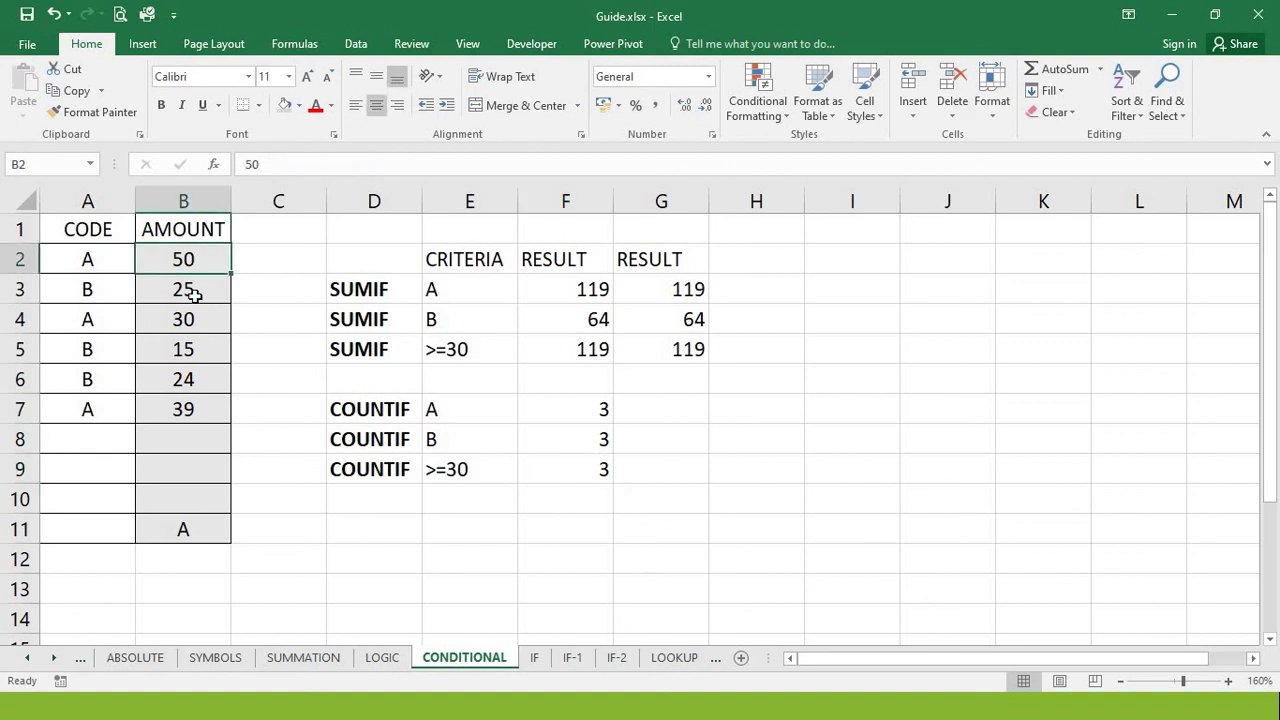
left_click(183, 322)
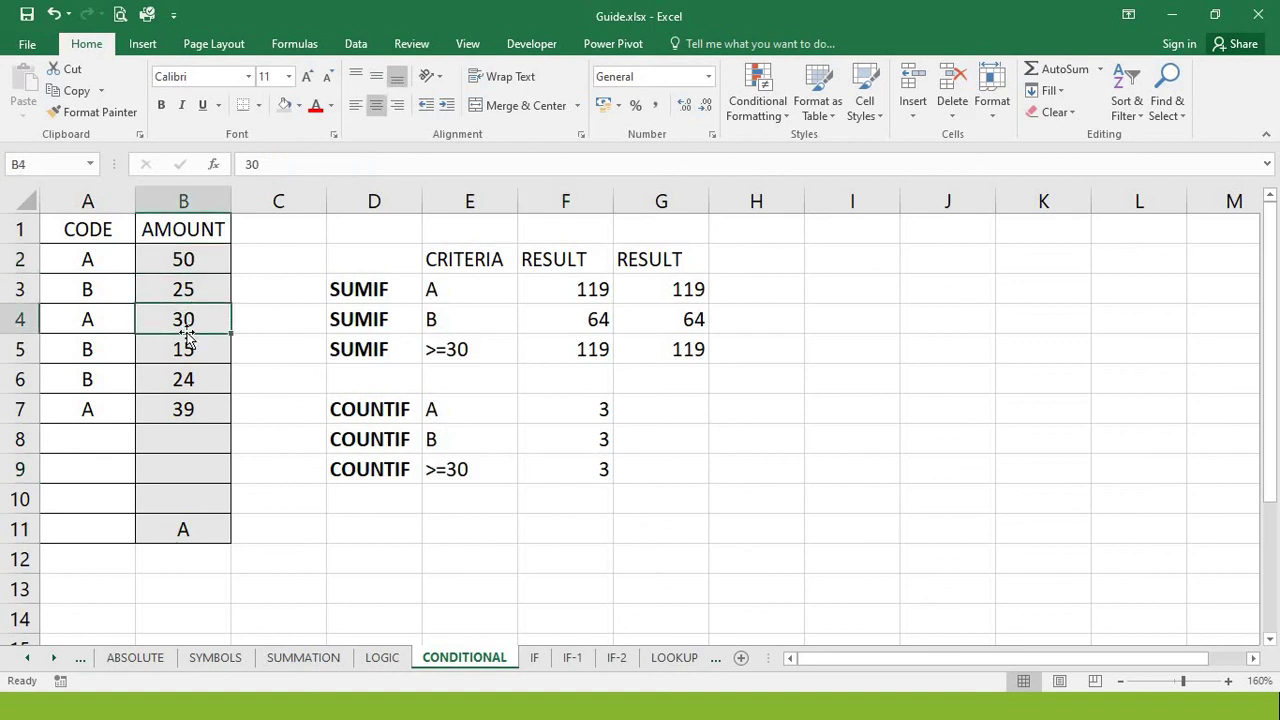
left_click(183, 405)
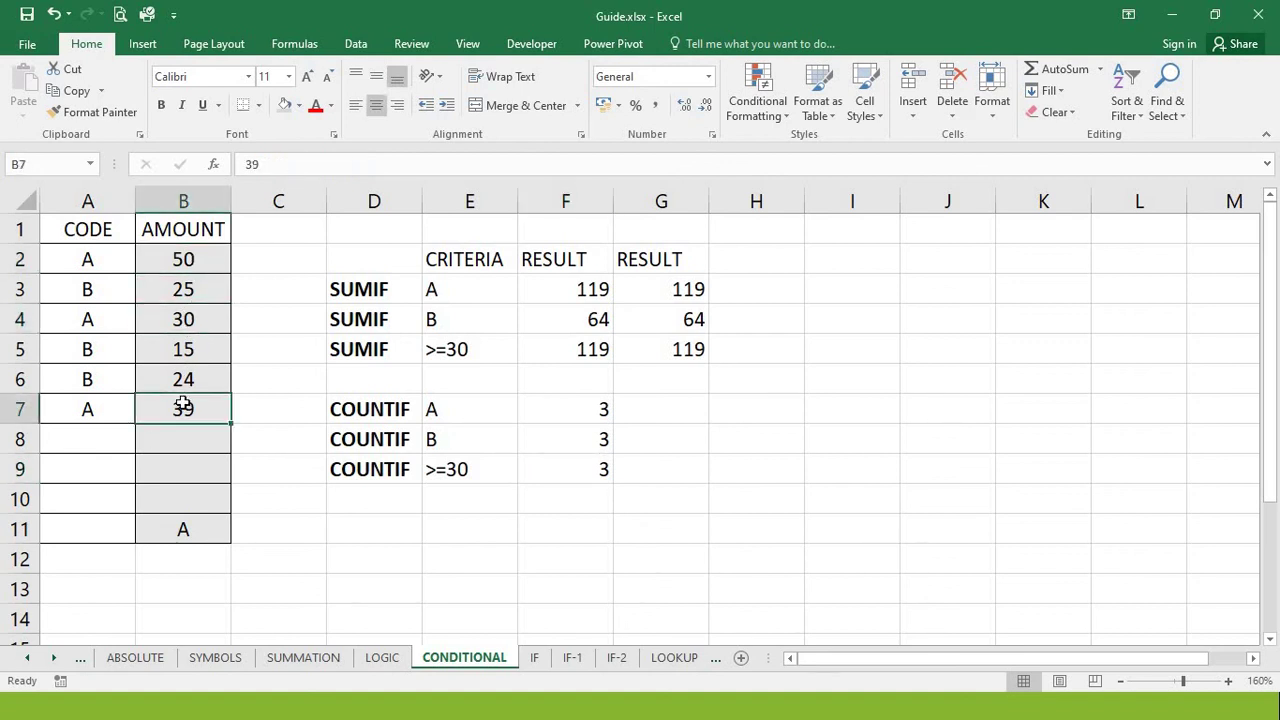
left_click(480, 469)
double_click(480, 469)
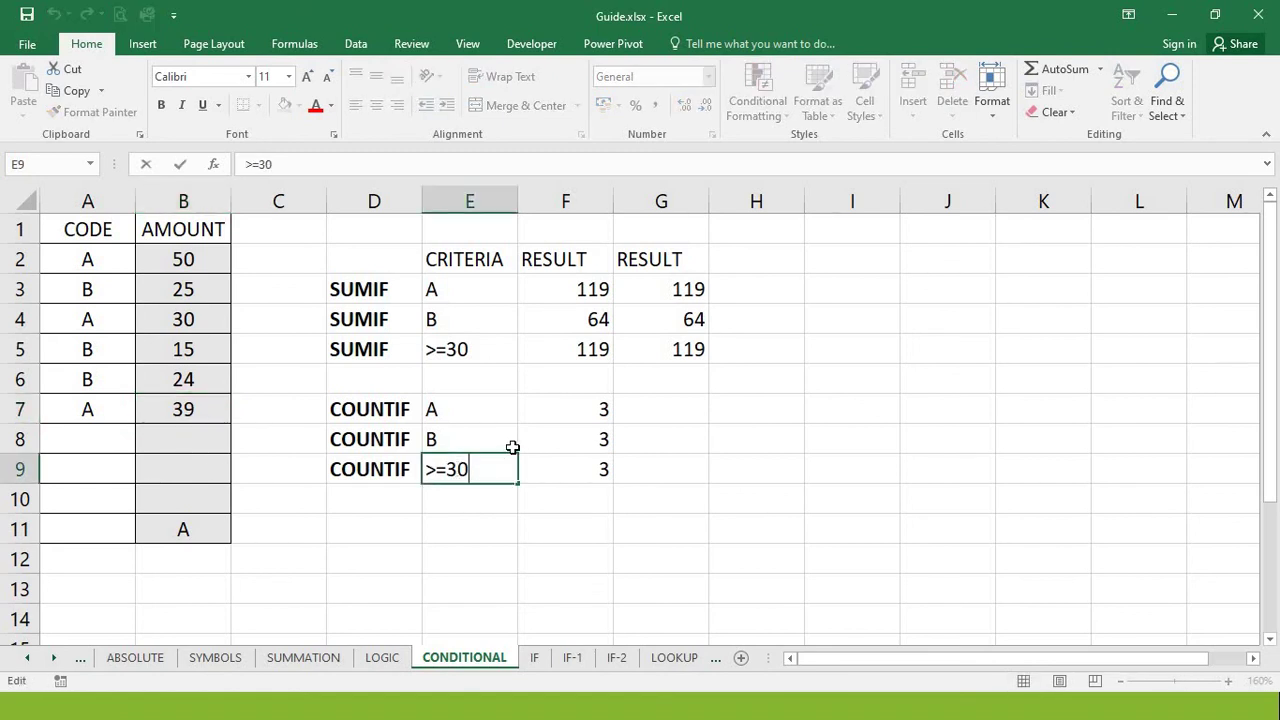
key("BackSpace")
key("BackSpace")
type("10")
key("Return")
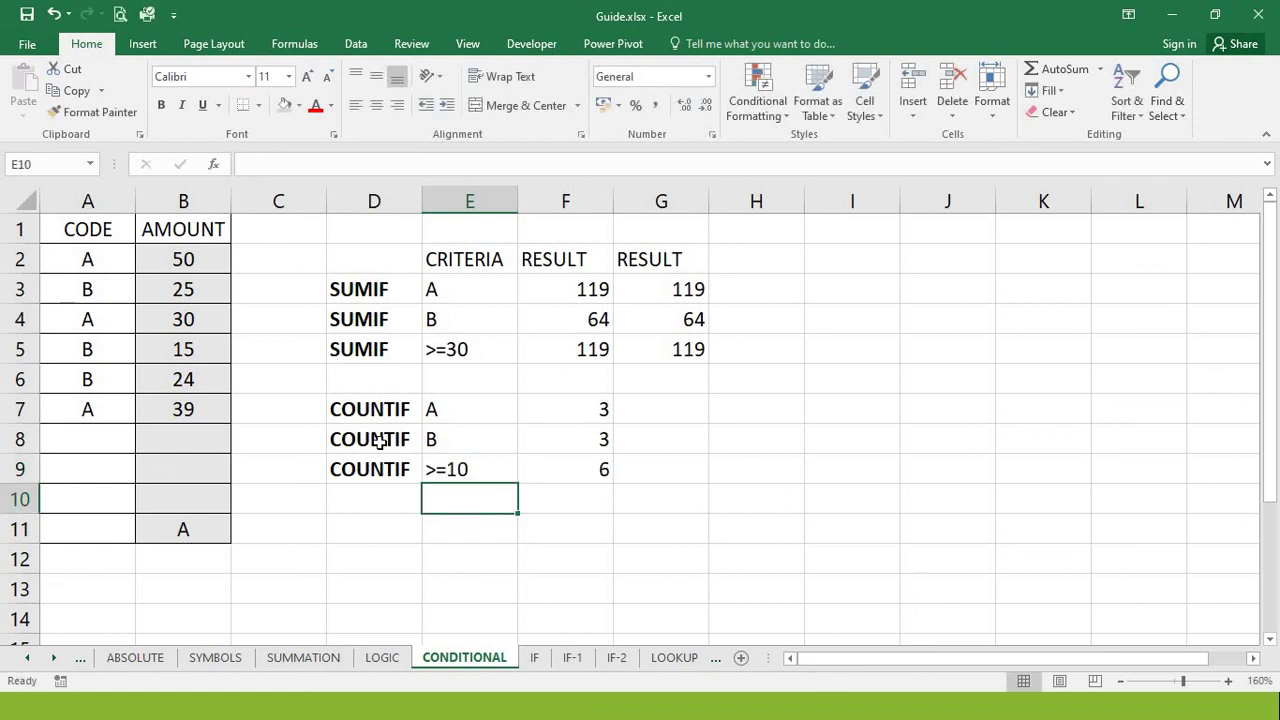
left_click(192, 259)
key("shift+Down")
key("shift+Down")
key("shift+Down")
key("shift+Down")
key("shift+Down")
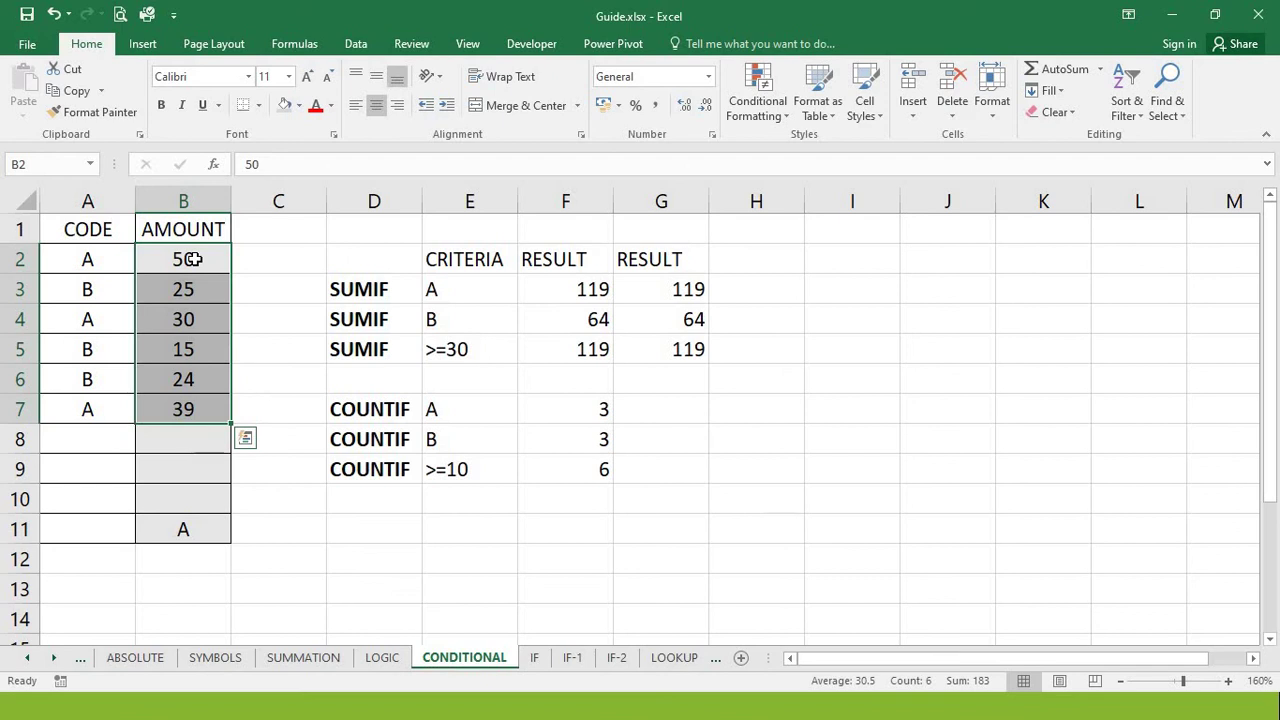
left_click(593, 474)
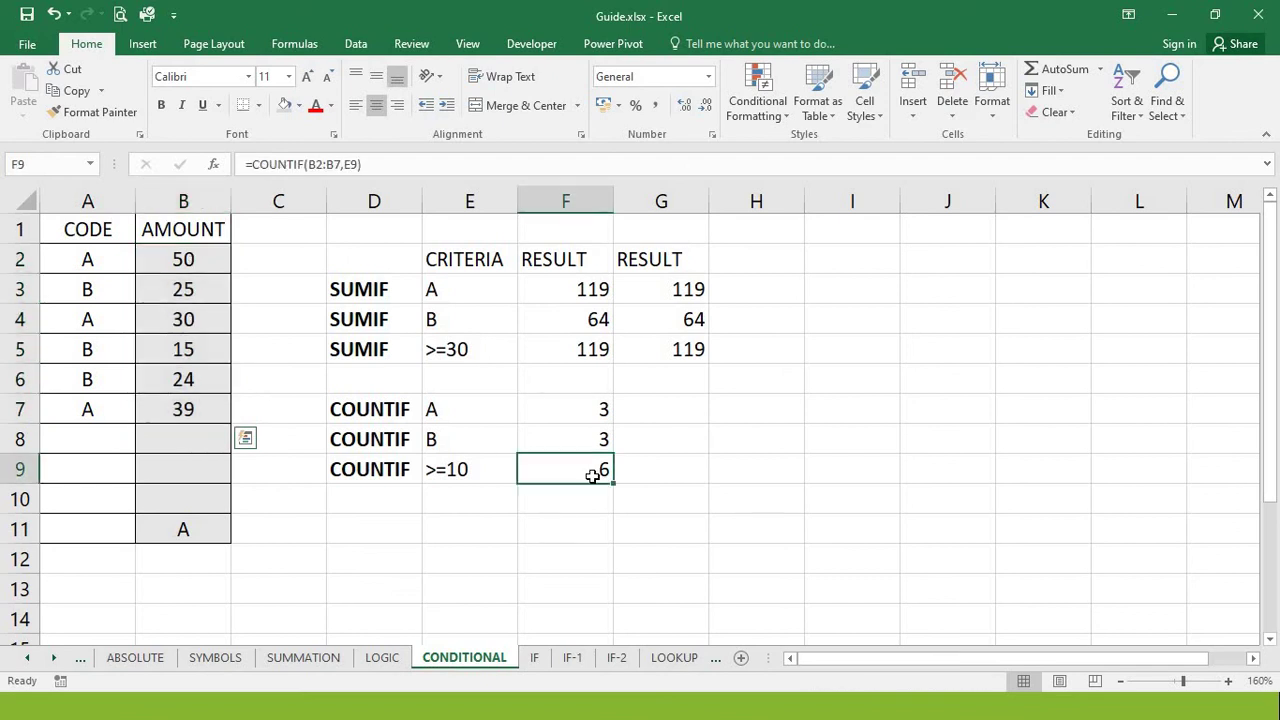
double_click(487, 474)
key("BackSpace")
key("BackSpace")
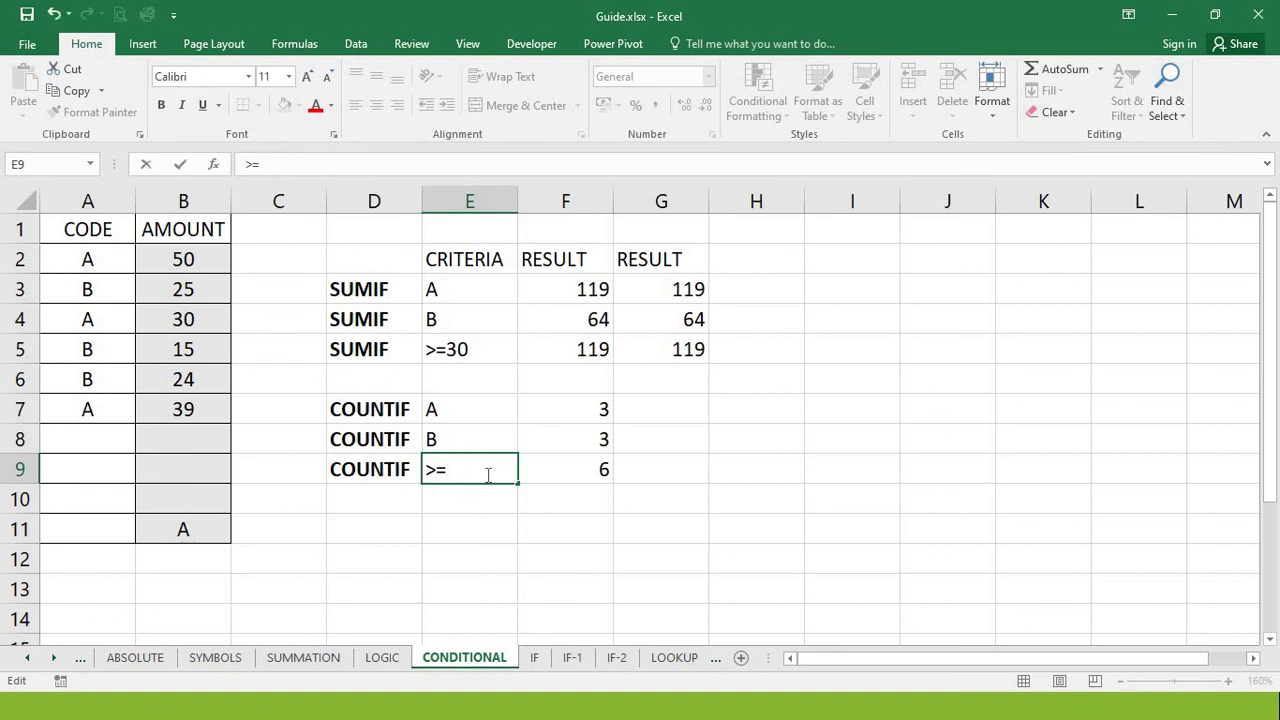
type("30")
key("Return")
key("Up")
key("Up")
key("Up")
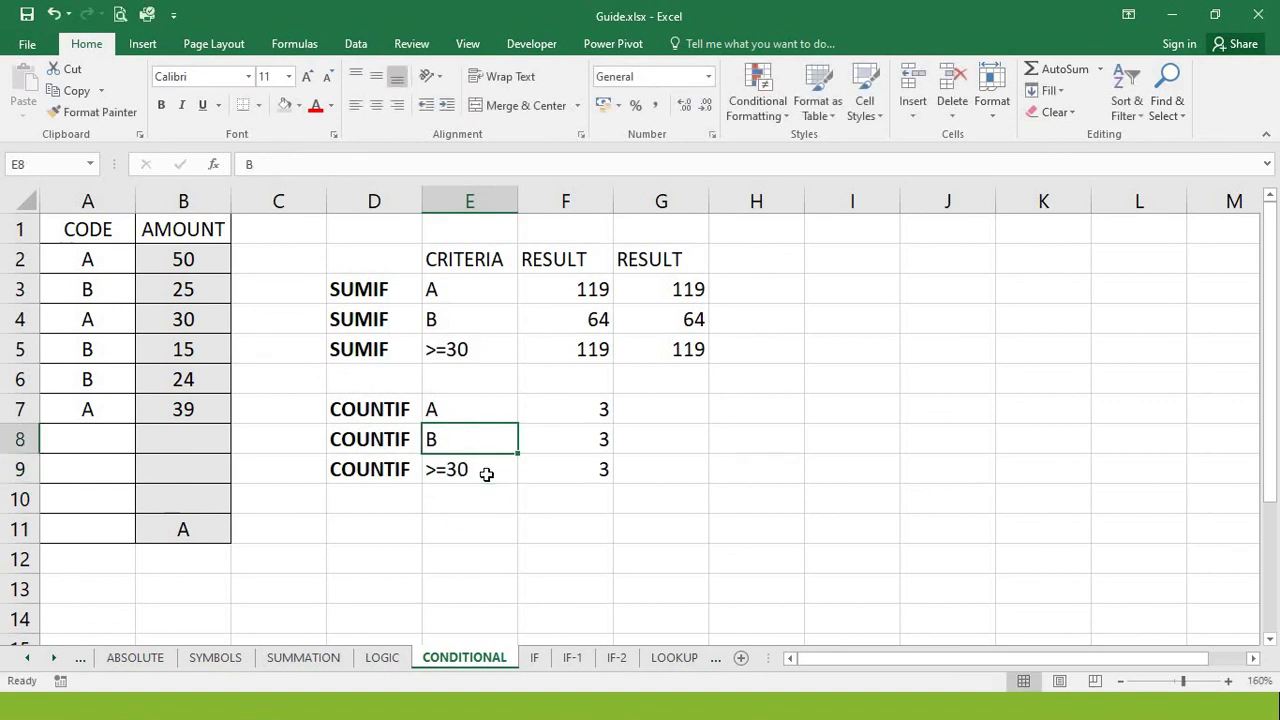
key("Right")
key("Right")
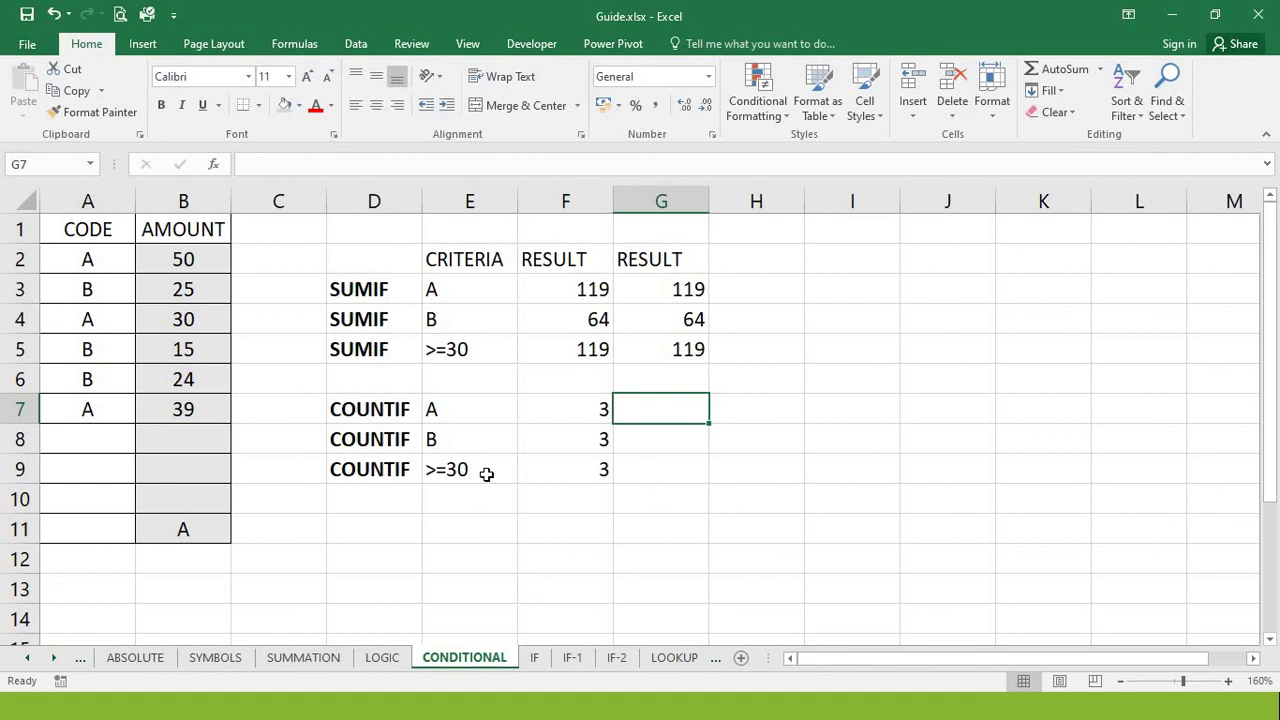
Enter =COUNTIF(A2:A7,"A") in G7, returning 3
type("=COUN")
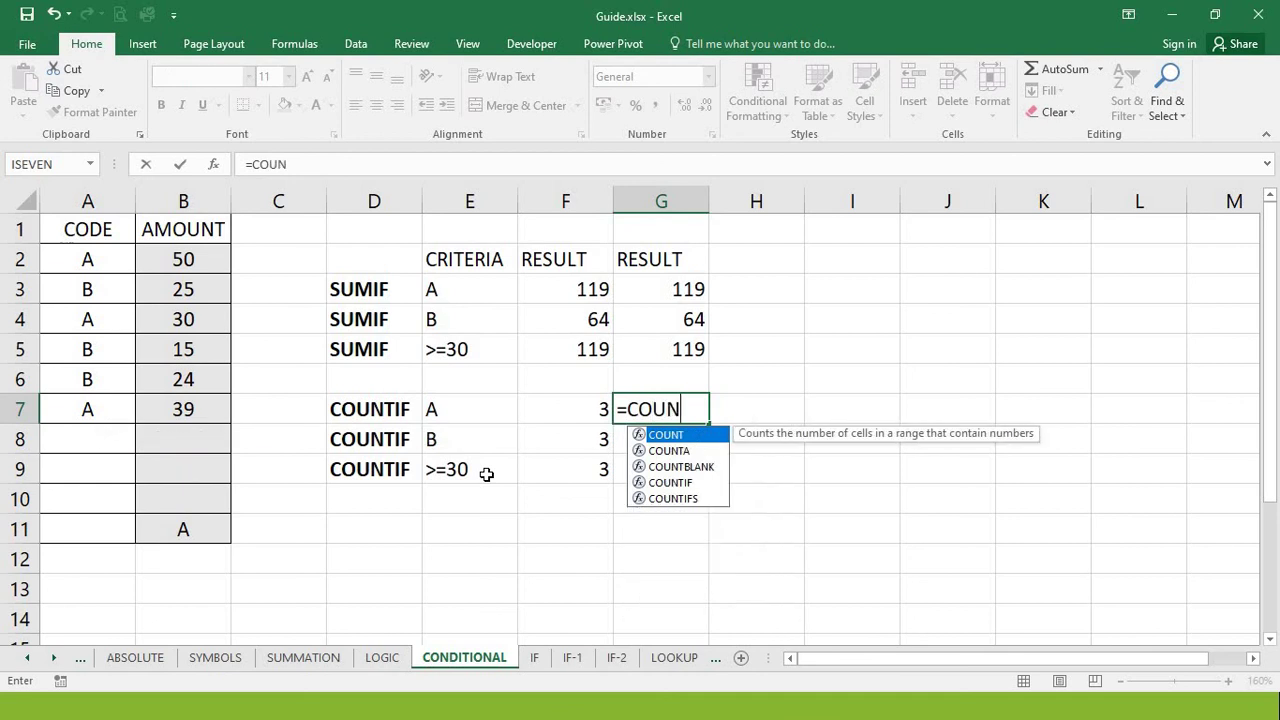
type("TIF(")
key("BackSpace")
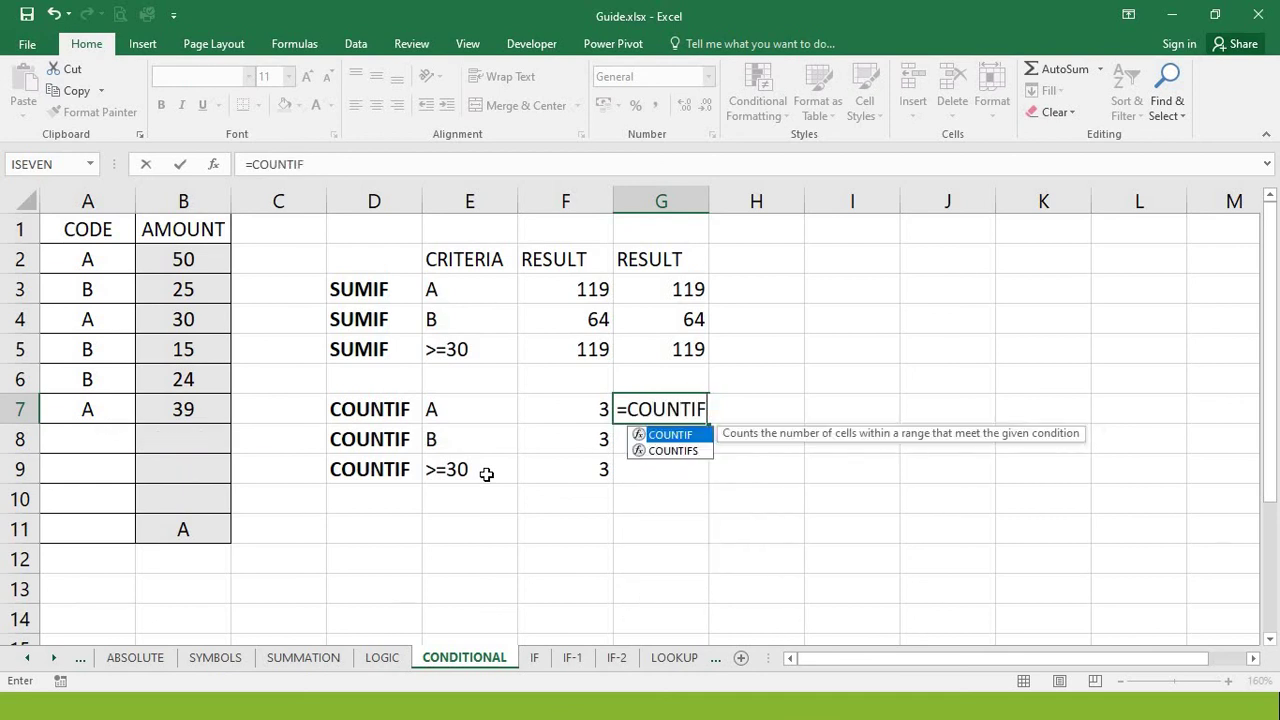
type("(")
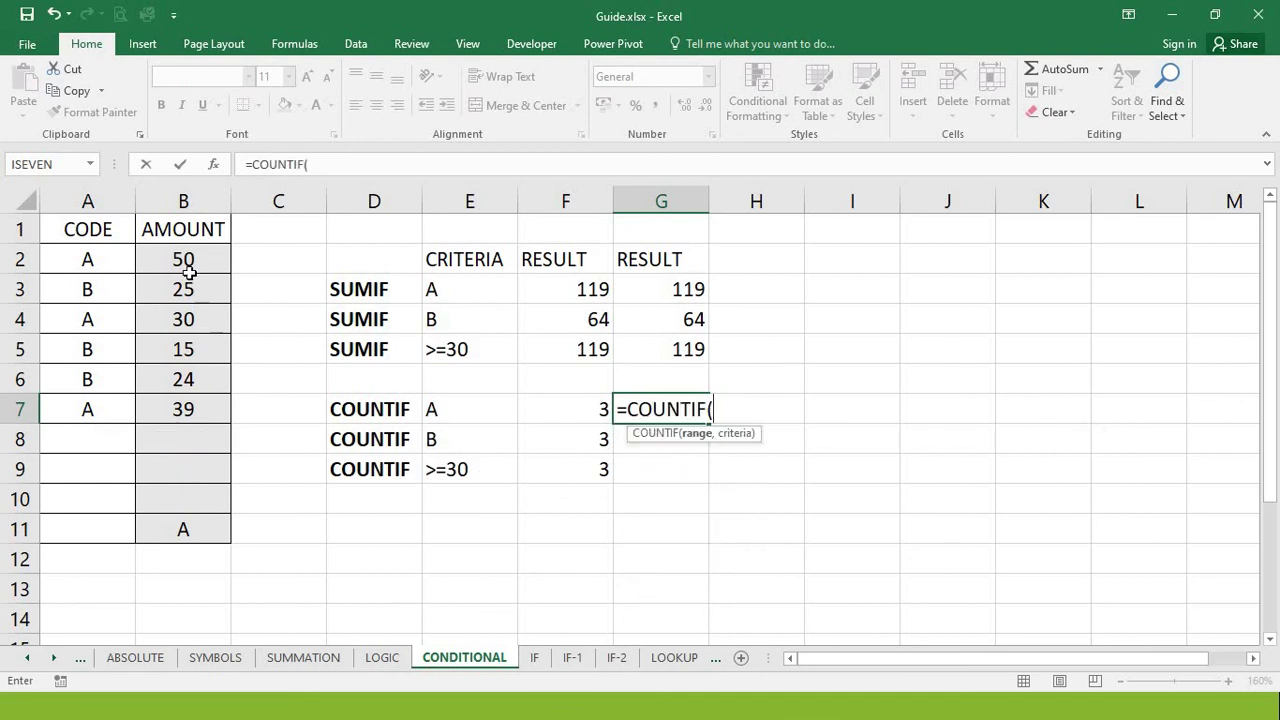
left_click_drag(183, 259, 183, 379)
left_click_drag(88, 259, 100, 405)
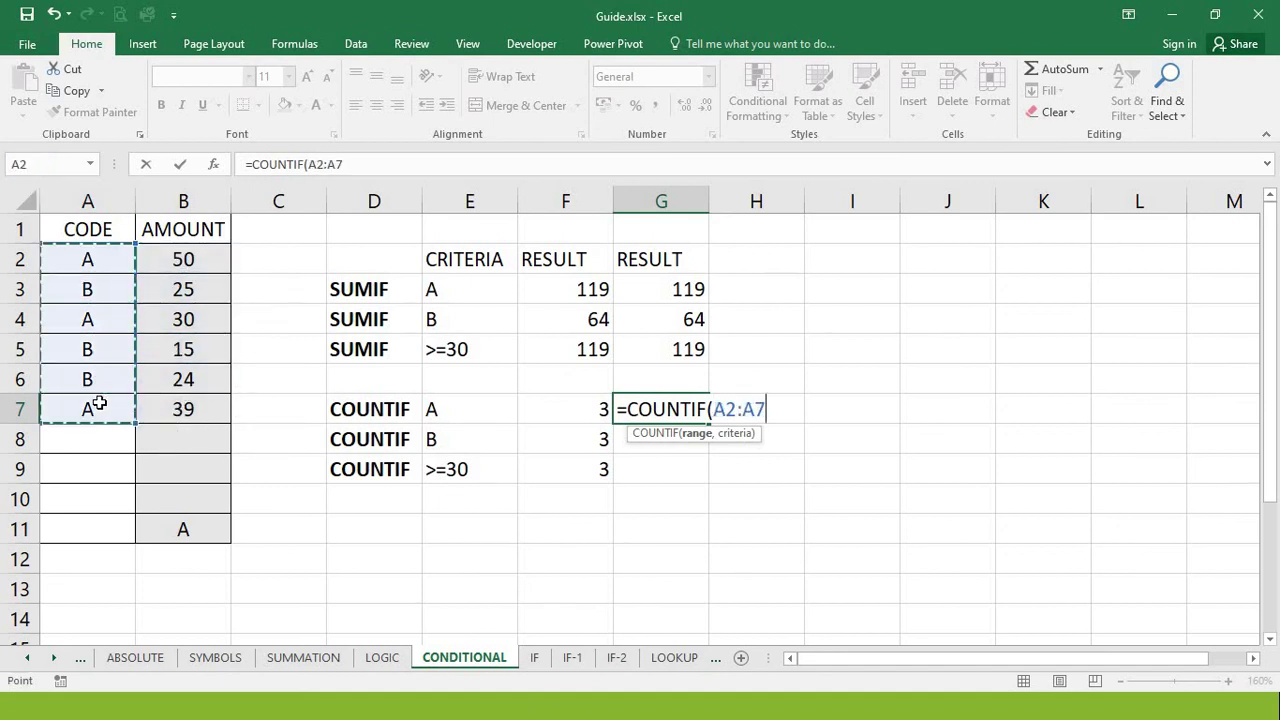
type(",")
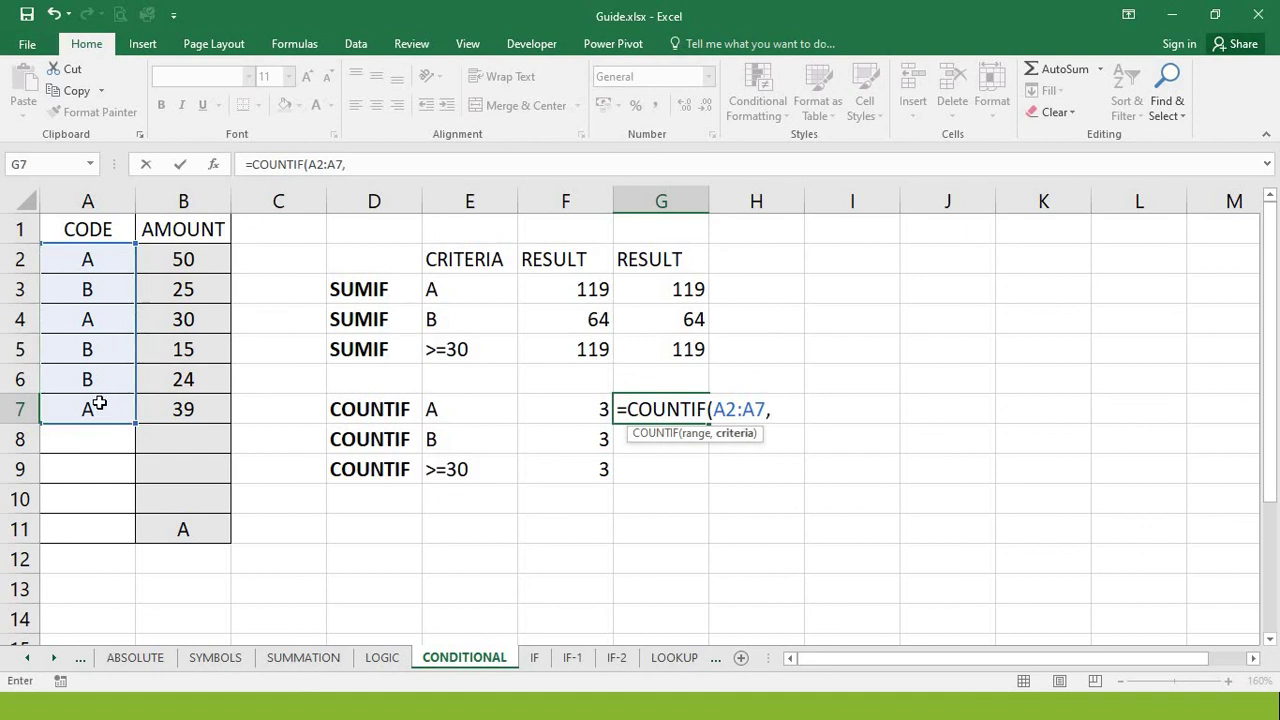
type("\"A\"")
key("Return")
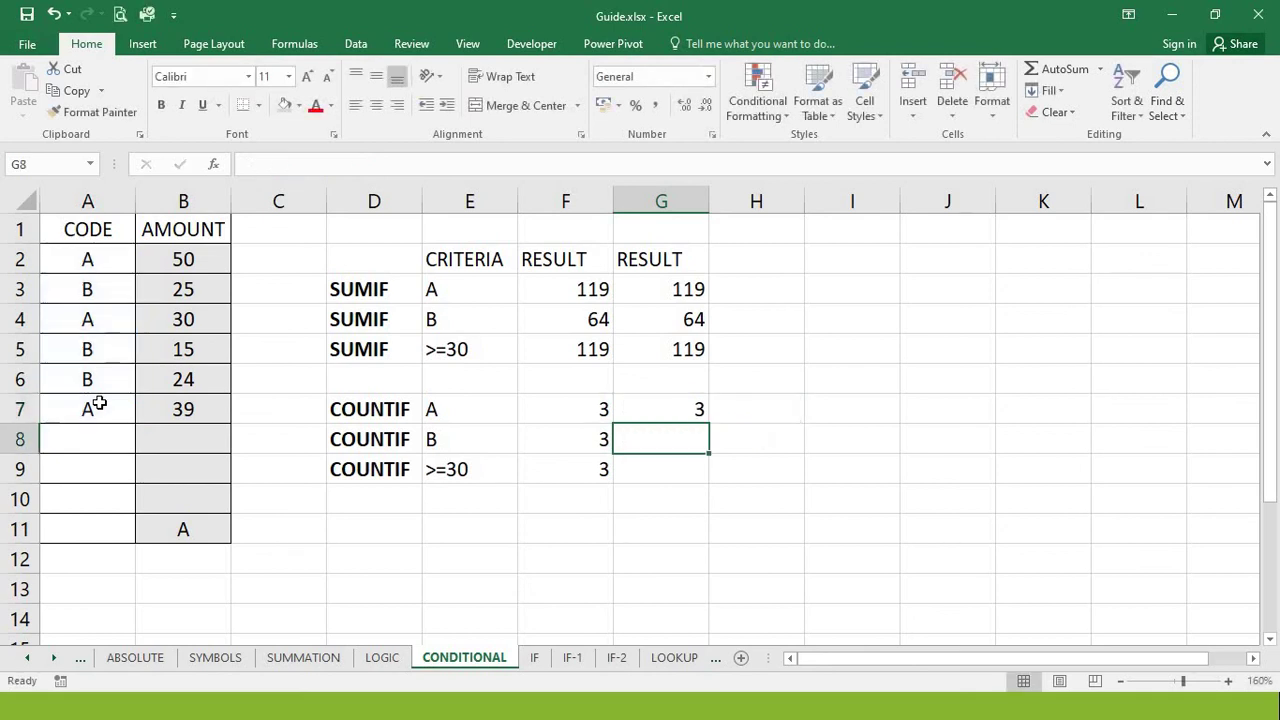
Enter =COUNTIF(A2:A7,"B") in G8, also returning 3
type("=COUNF")
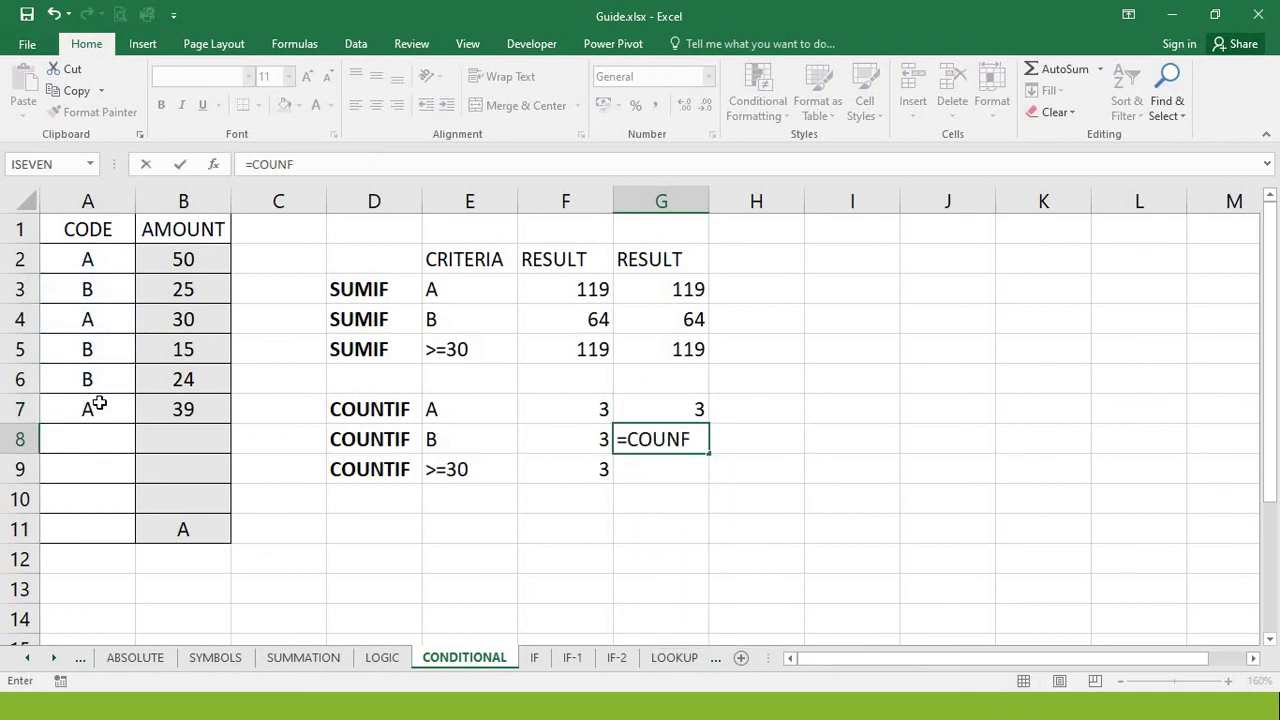
key("BackSpace")
type("T")
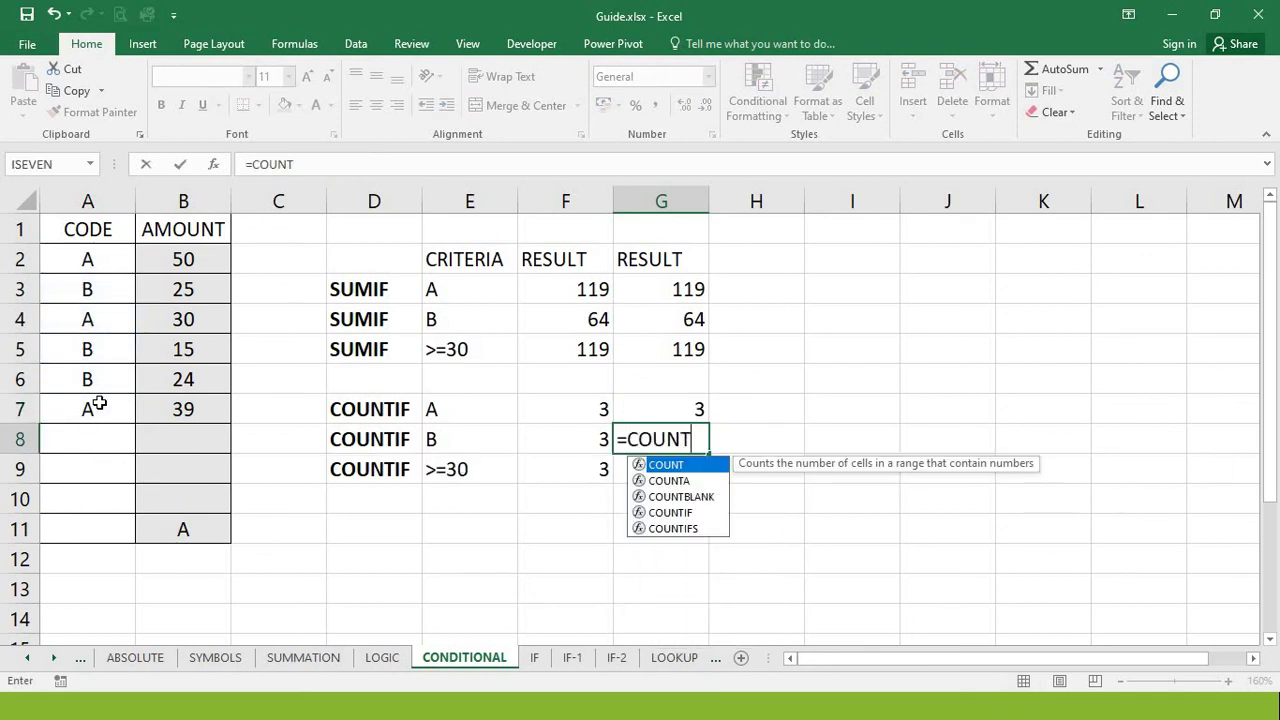
type("IF(")
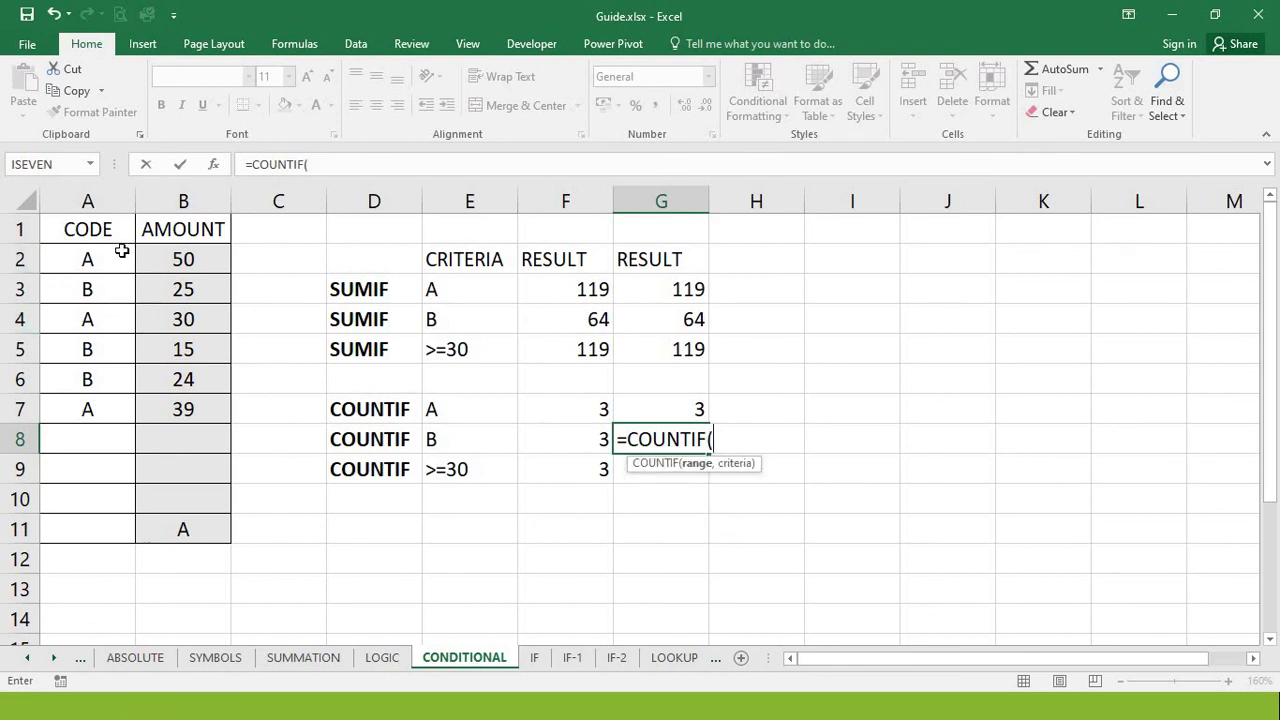
left_click_drag(123, 250, 91, 411)
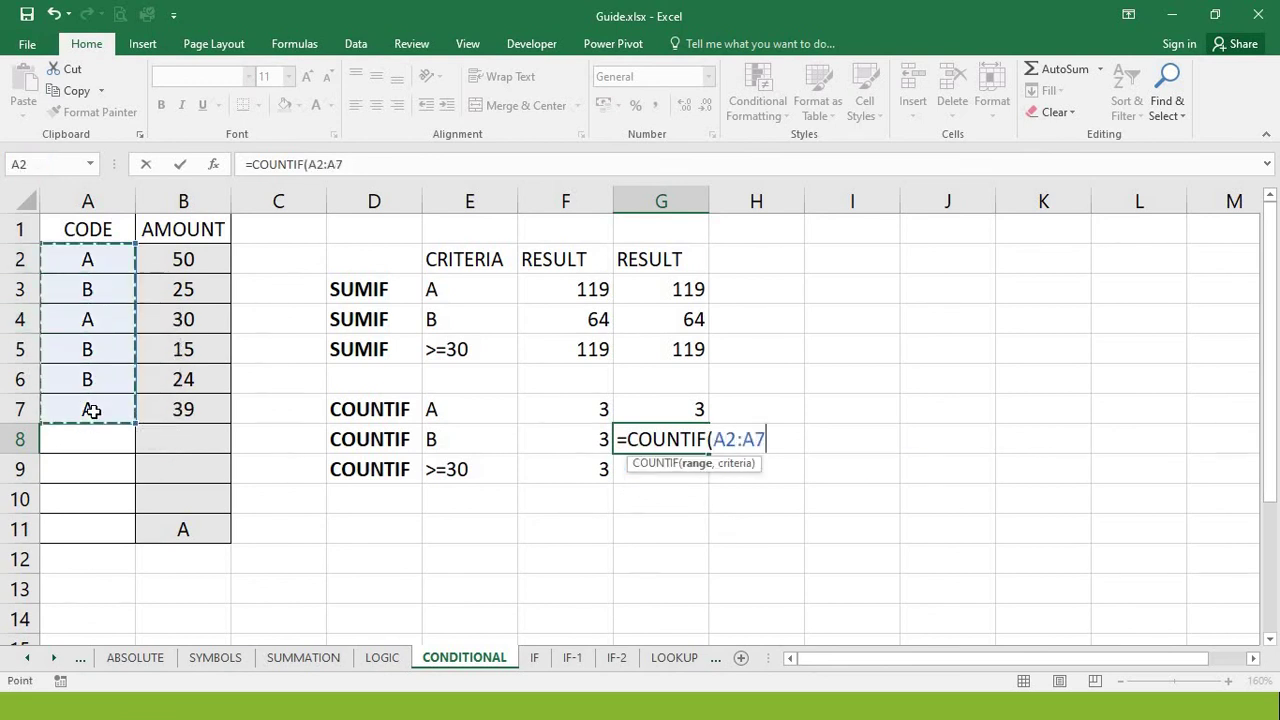
type(",\"")
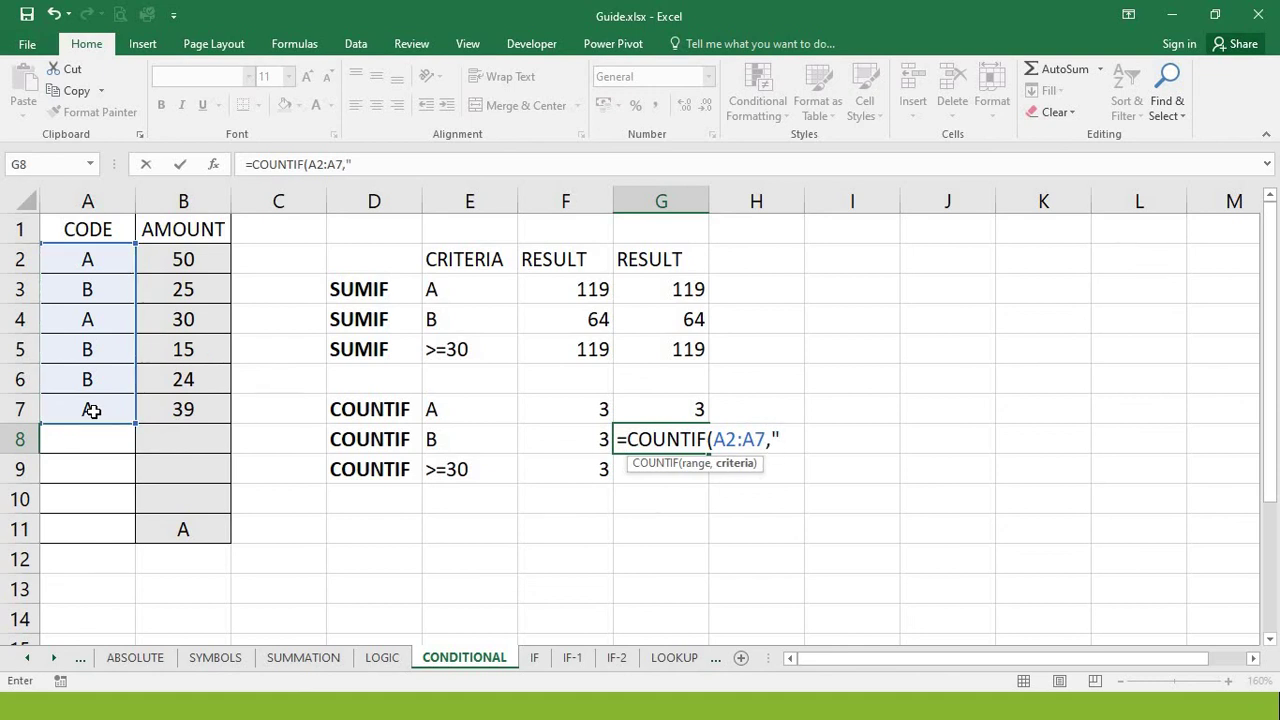
type("B\"")
key("Return")
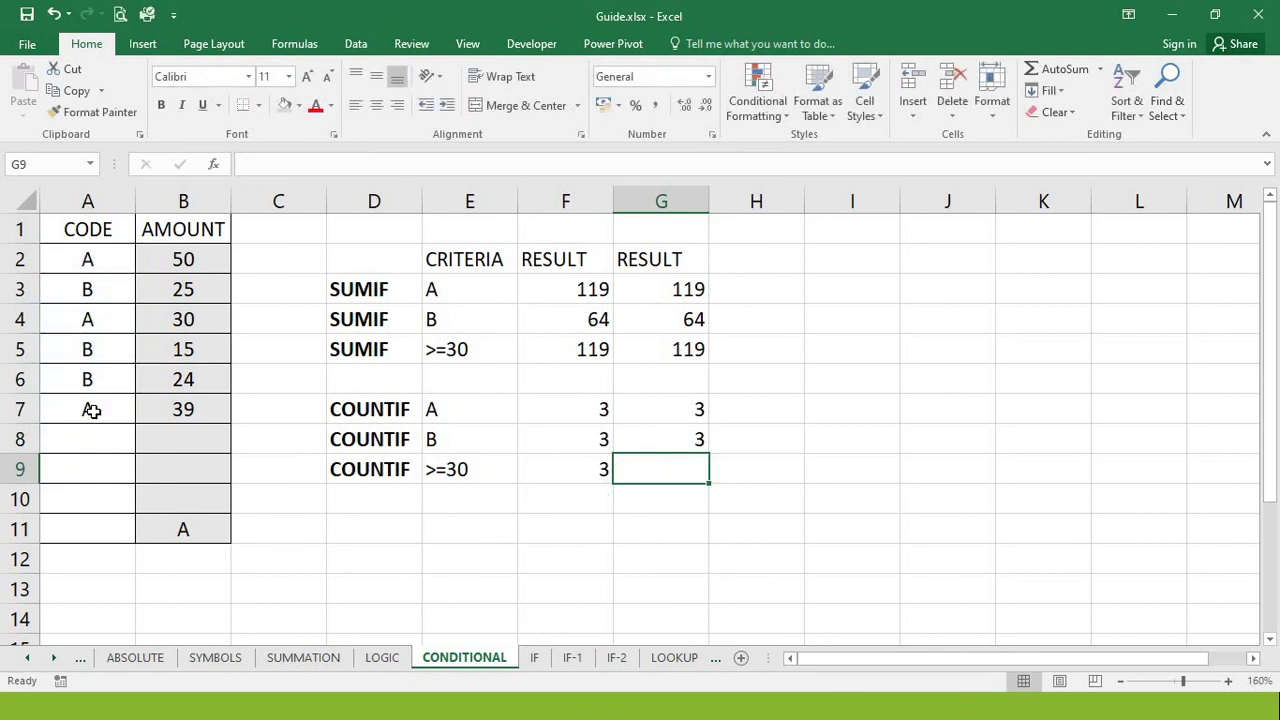
Type =COUNTIF(B2:B7, with the criterion ">=30" into G9
type("=COUN")
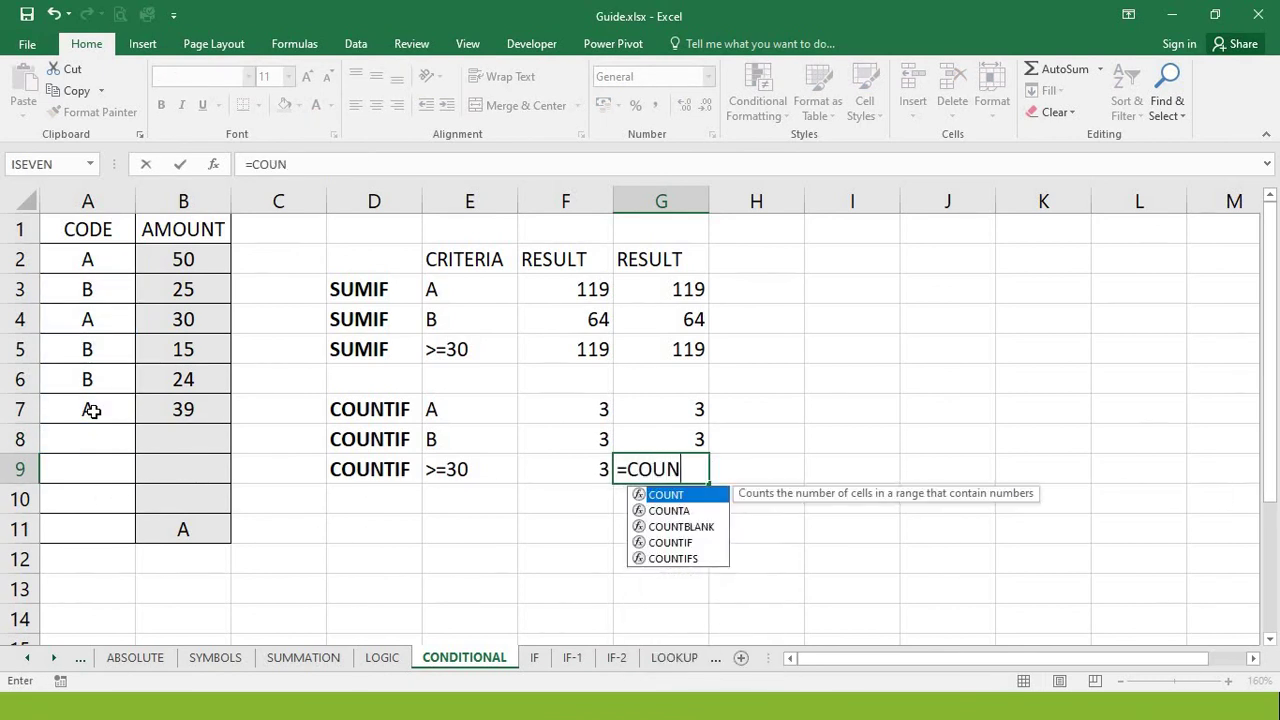
type("TIF(")
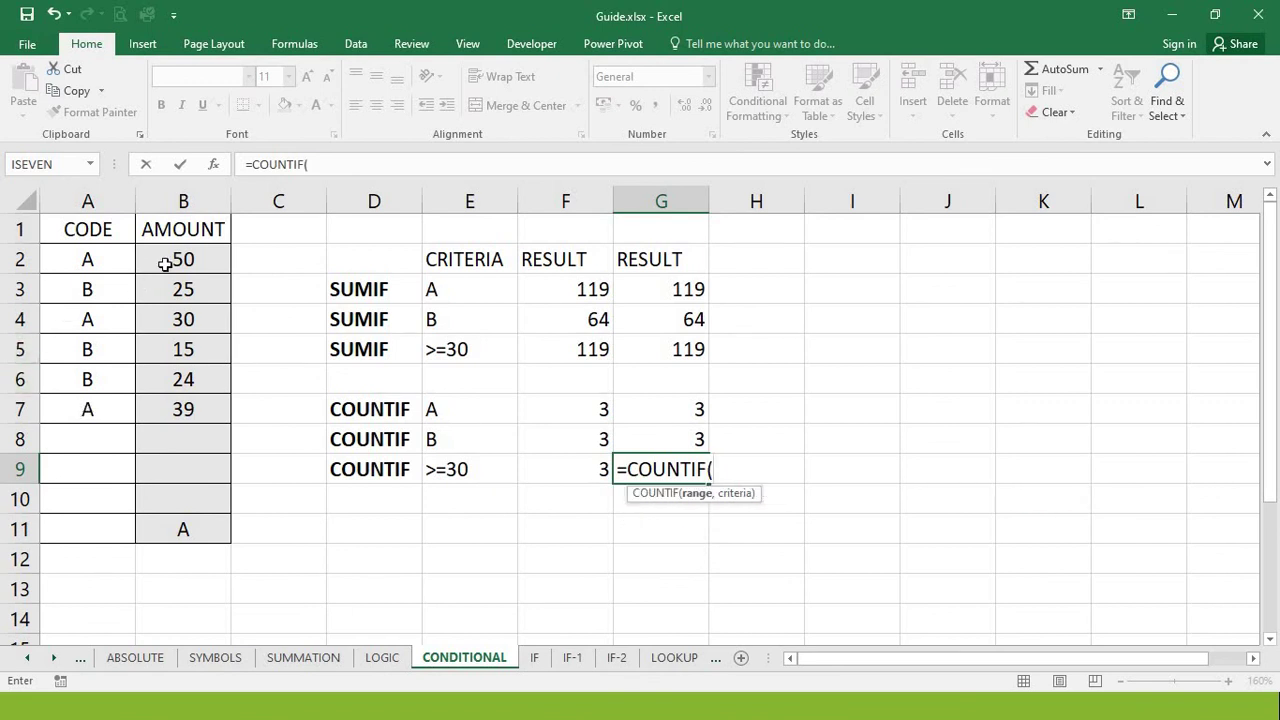
left_click_drag(167, 259, 183, 409)
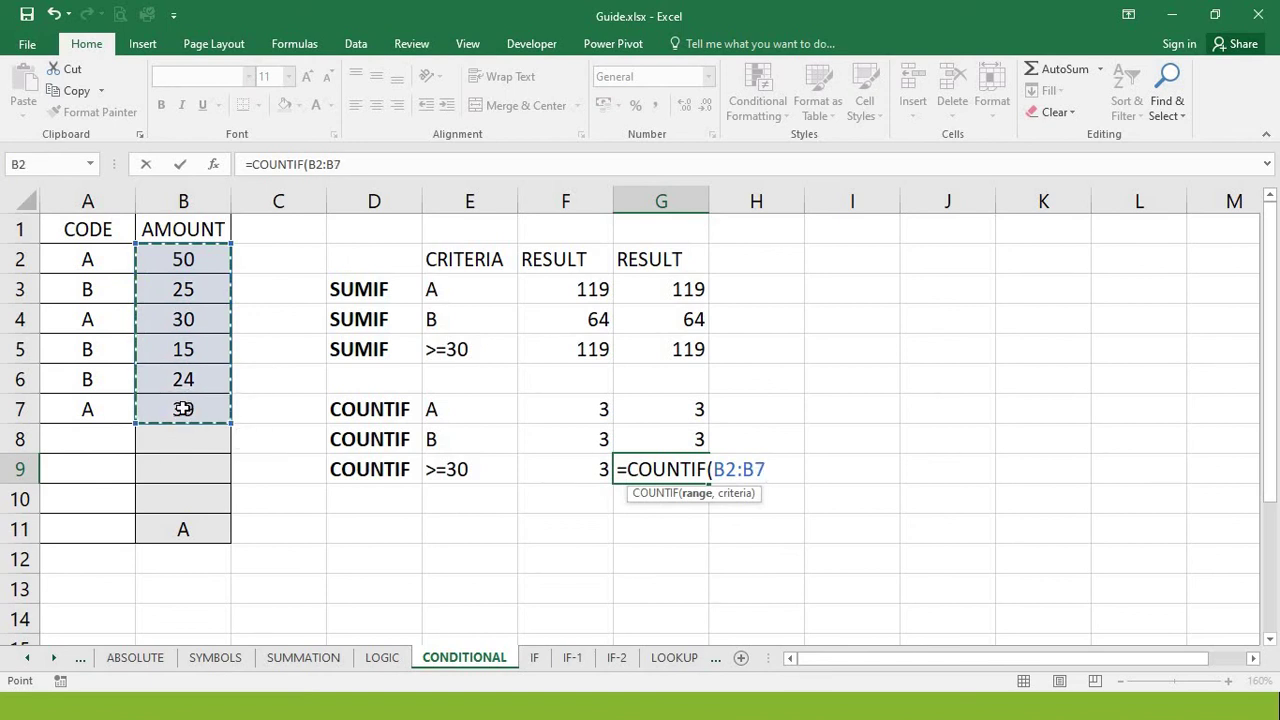
type(",")
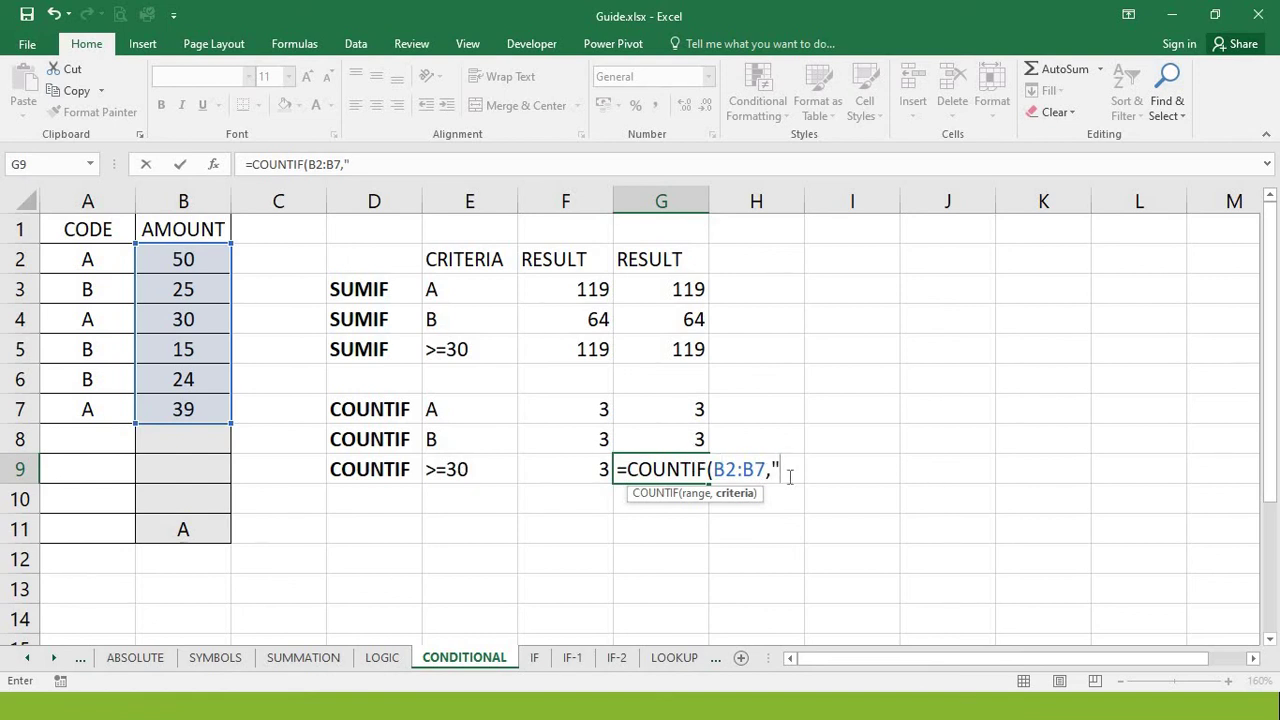
type("=")
type("30\"")
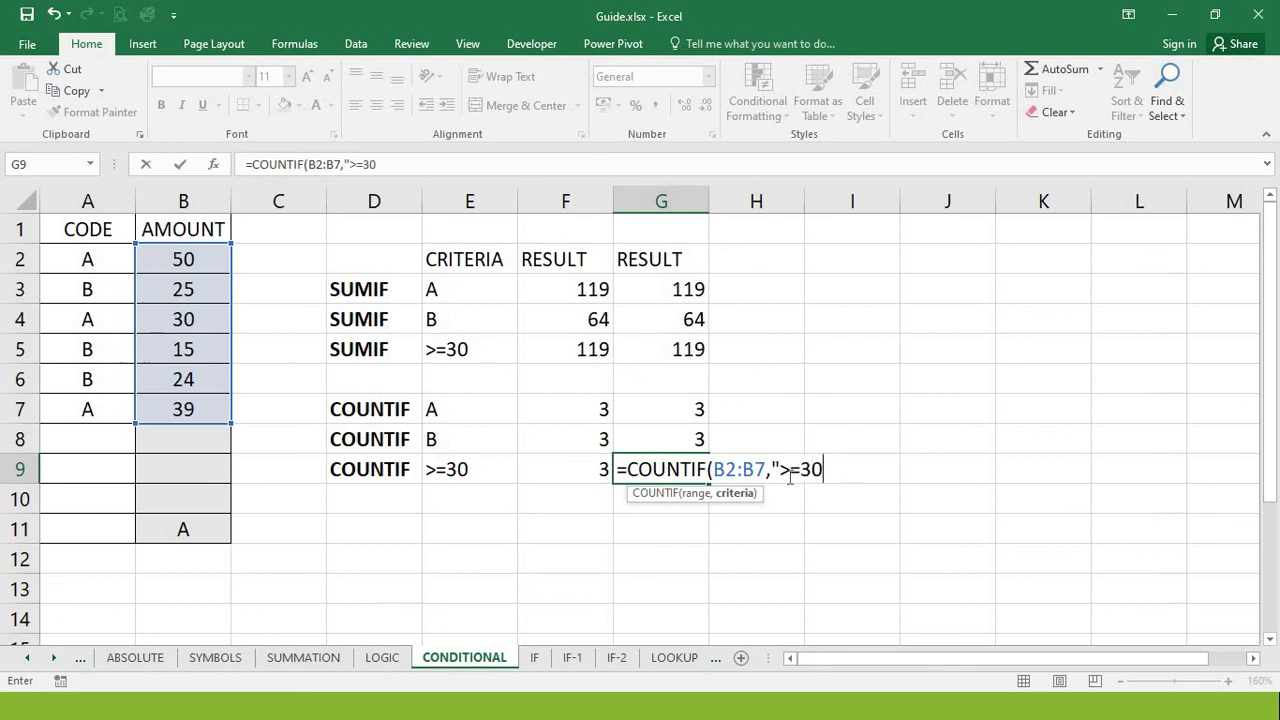